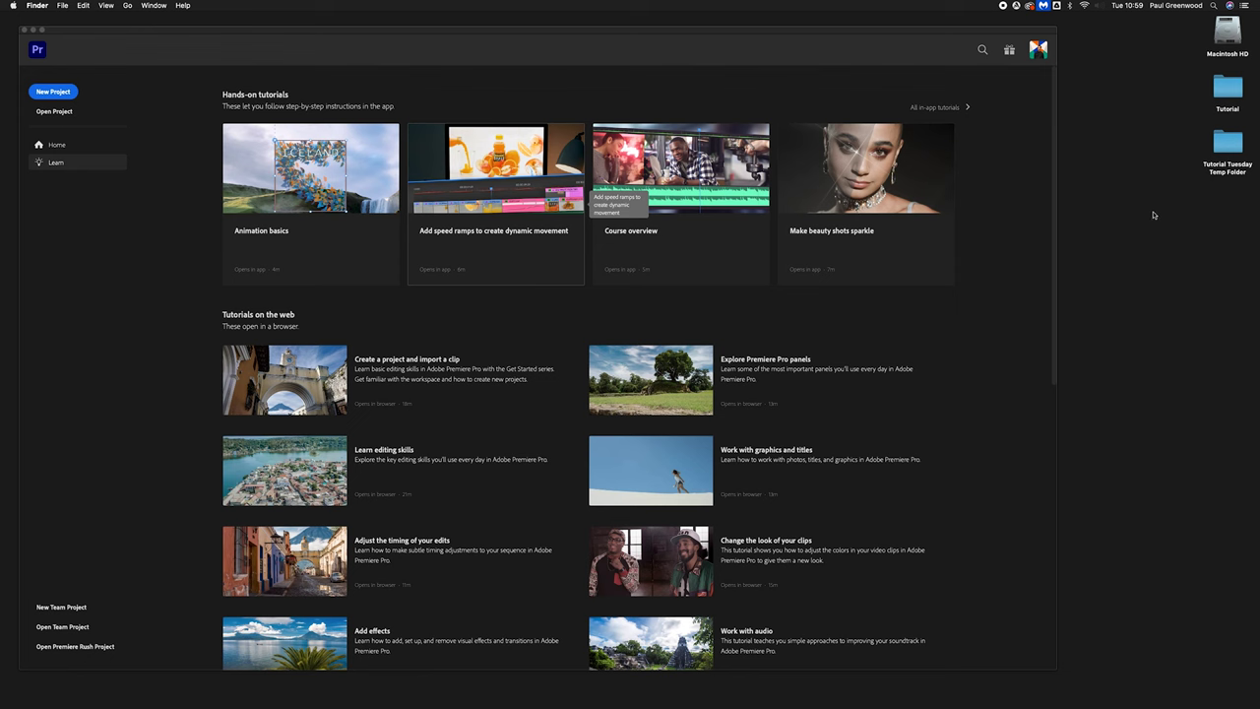
# Select the Tutorial folder on the desktop.
pyautogui.click(1233, 89)
# Open the Tutorial folder, check the 01 Video and 02 Audio contents, select Premiere, then return to Premiere Pro.
pyautogui.doubleClick(1231, 89)
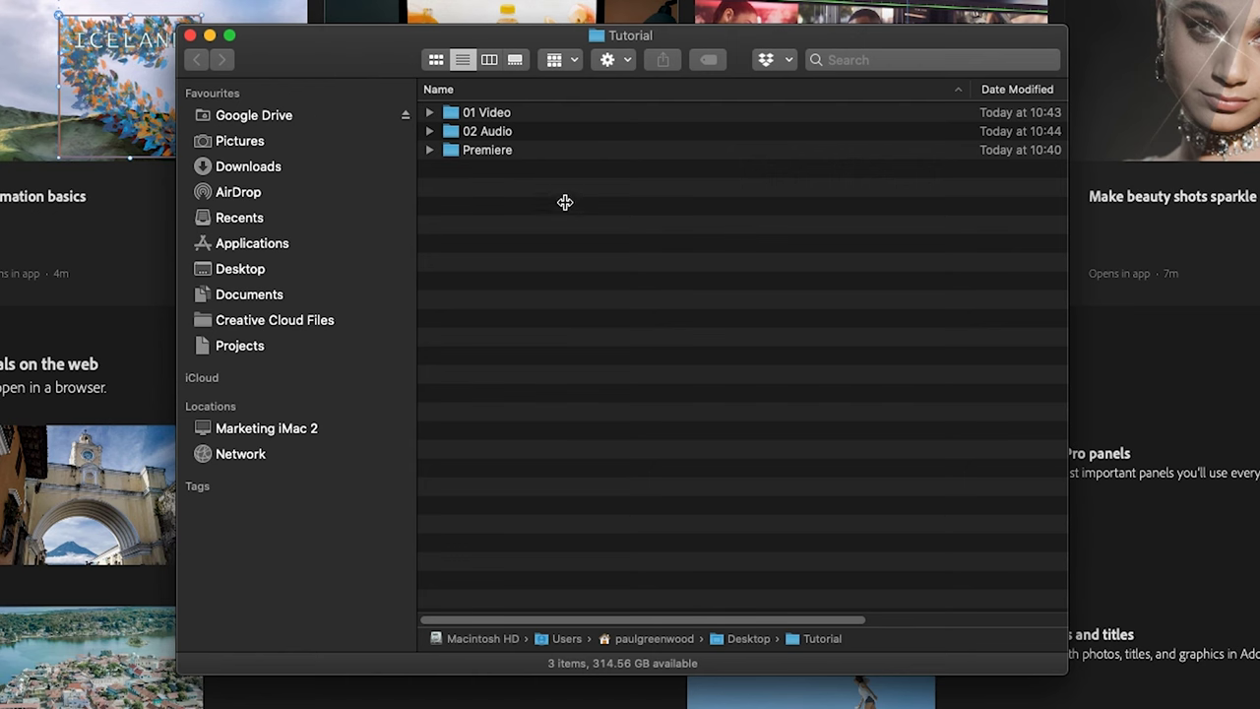
pyautogui.click(429, 112)
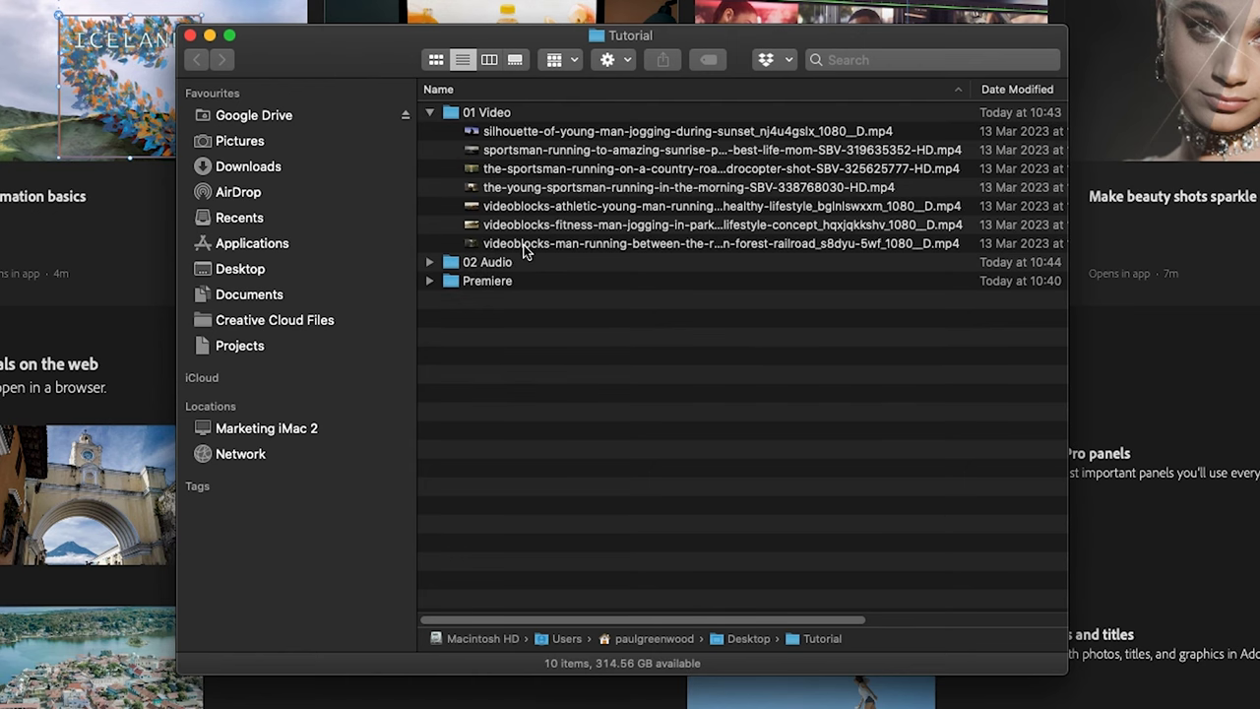
pyautogui.click(429, 112)
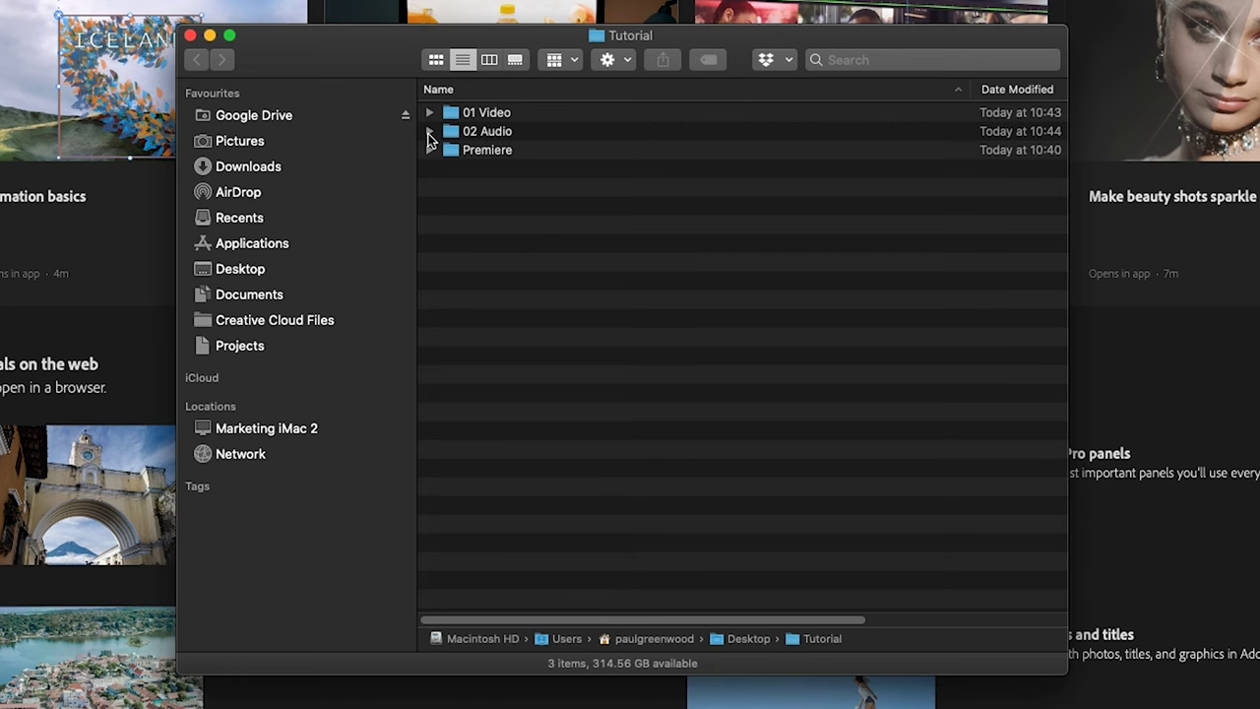
pyautogui.click(430, 131)
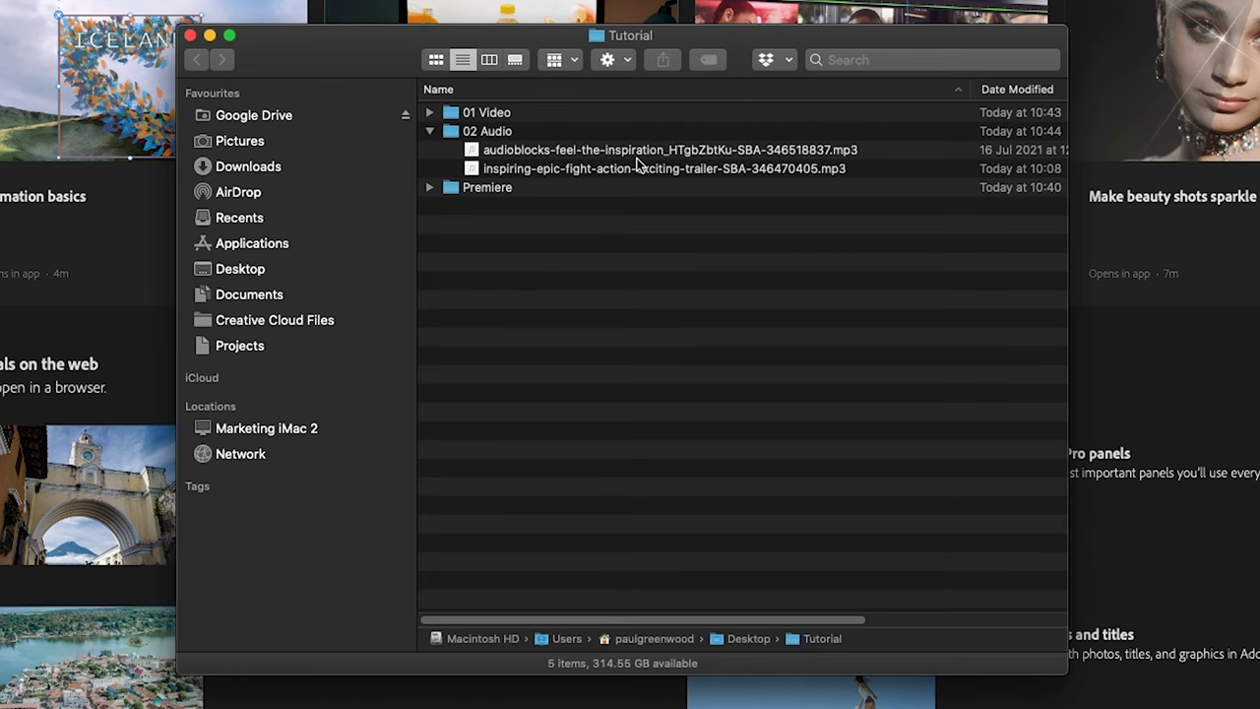
pyautogui.click(429, 131)
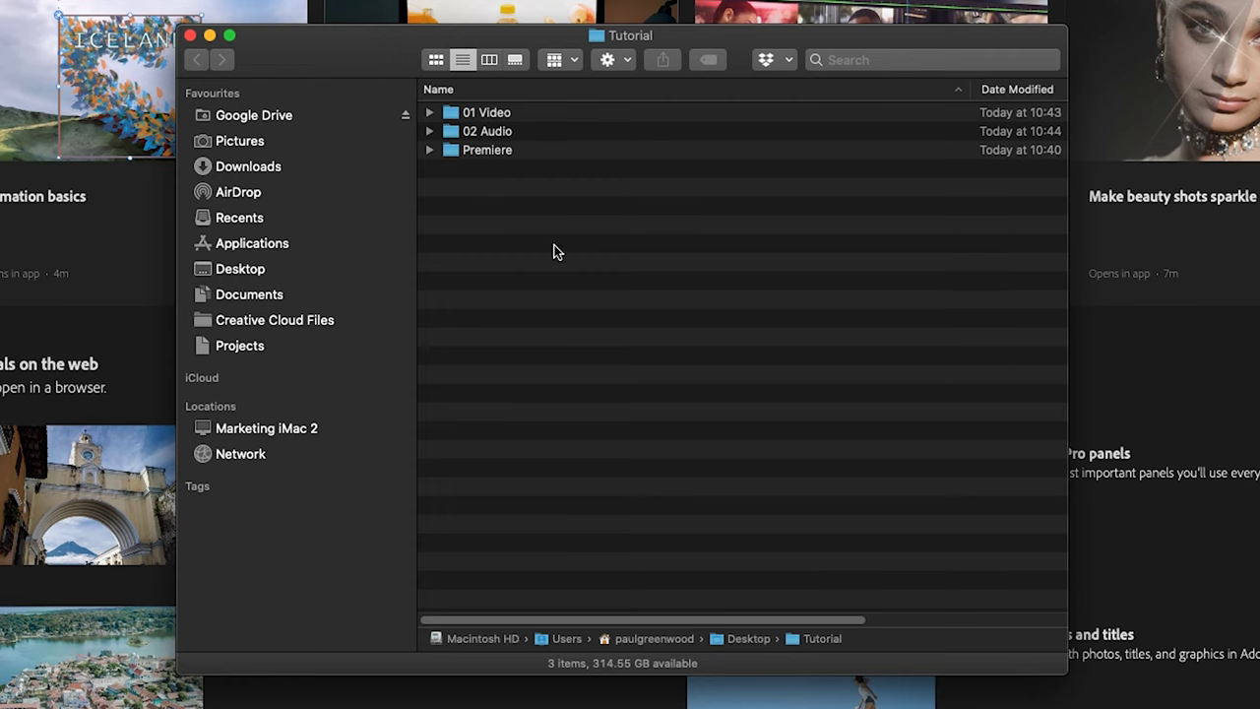
pyautogui.click(482, 150)
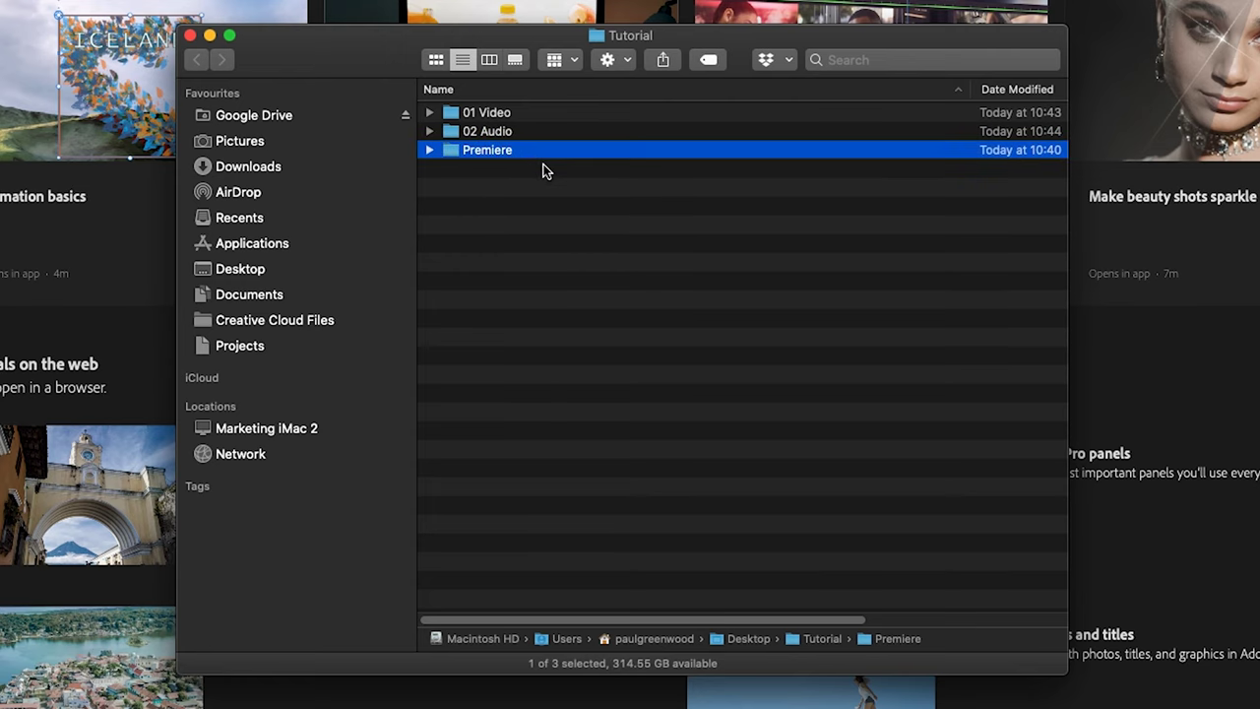
pyautogui.press('super+Tab')
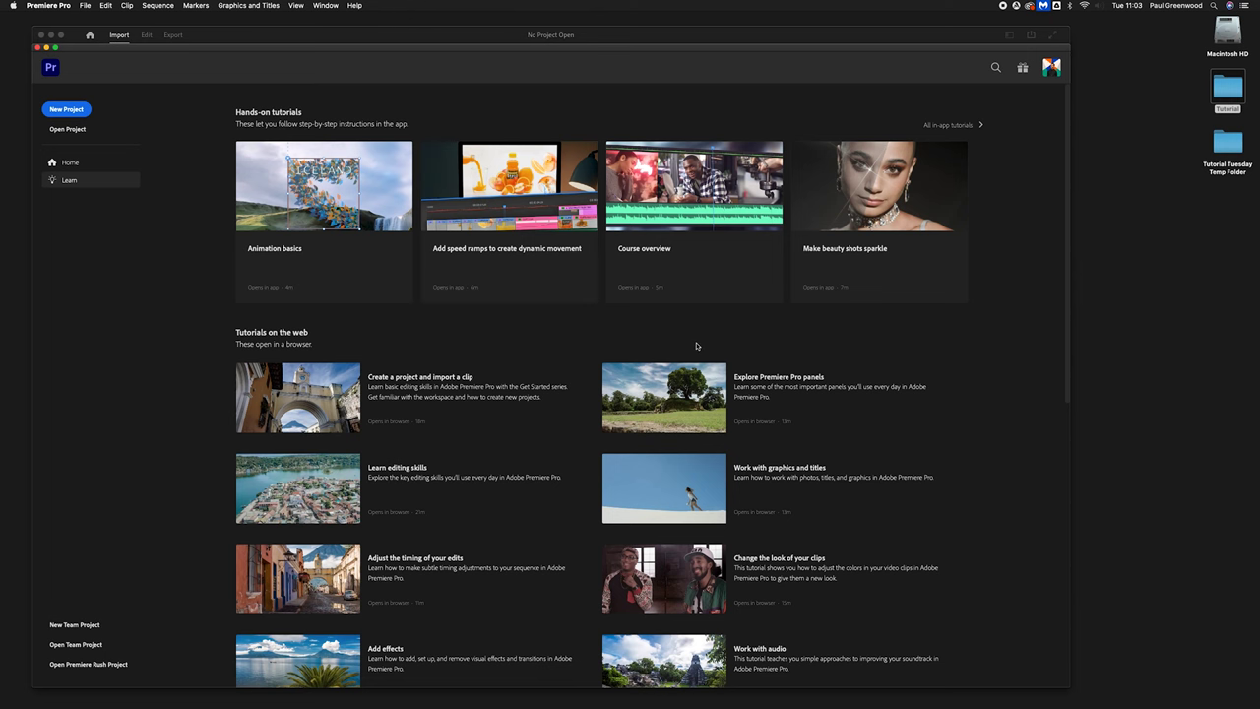
# Start a new project with its location set to Desktop > Tutorial > Premiere.
pyautogui.click(87, 111)
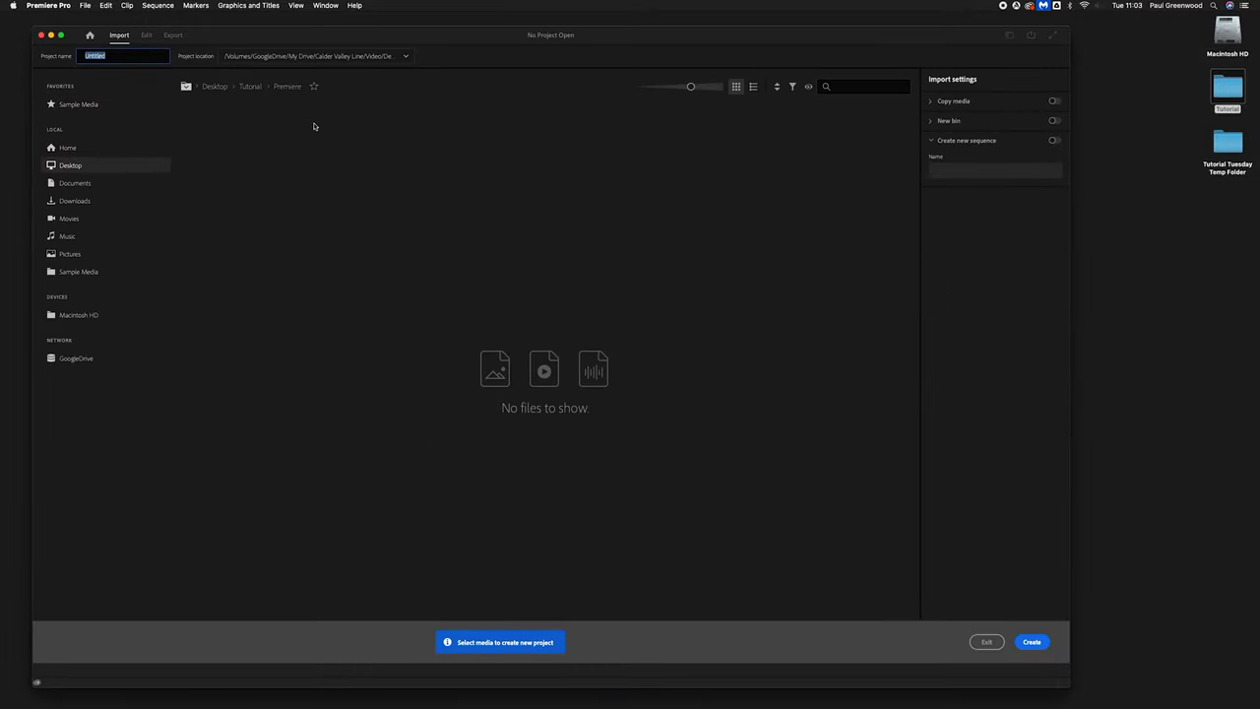
pyautogui.click(83, 166)
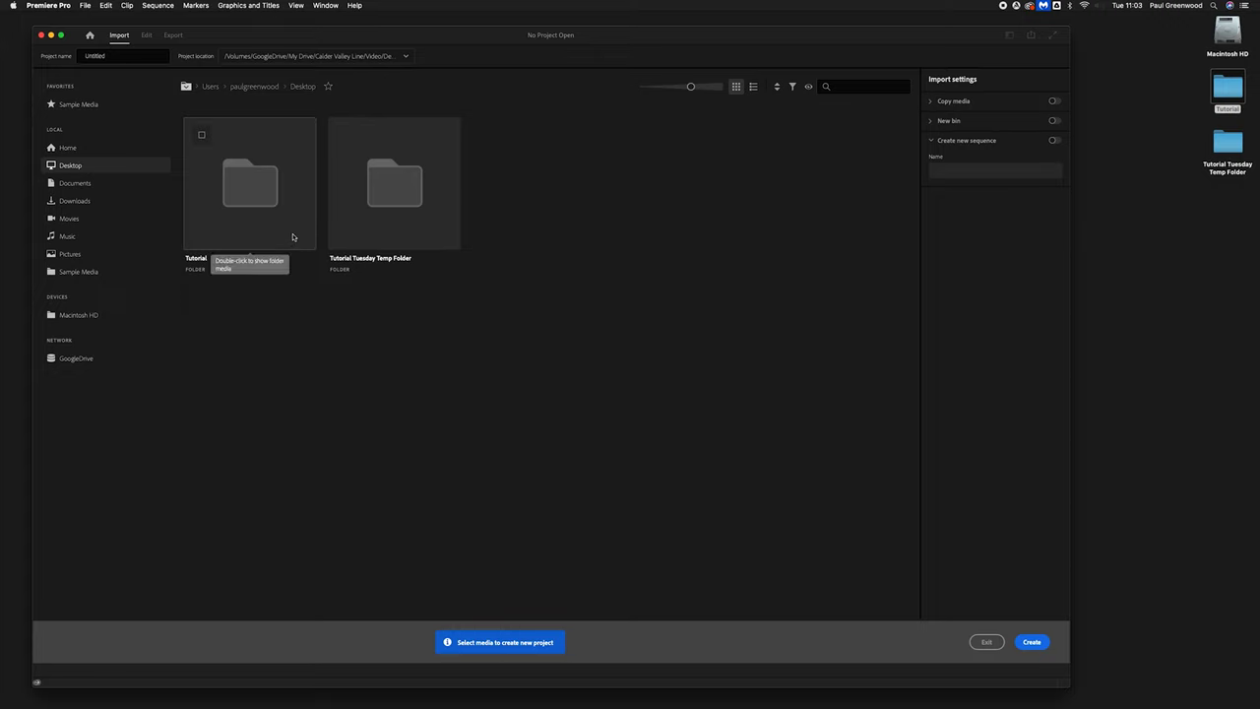
pyautogui.doubleClick(292, 237)
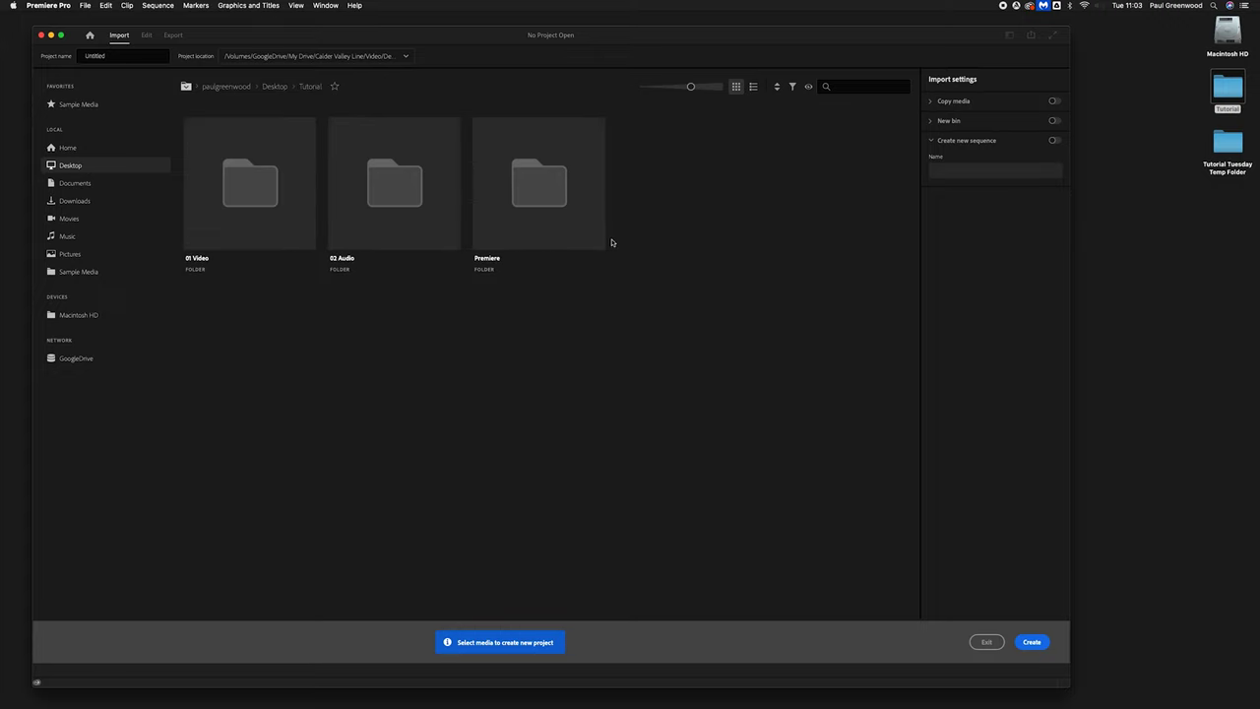
pyautogui.doubleClick(571, 234)
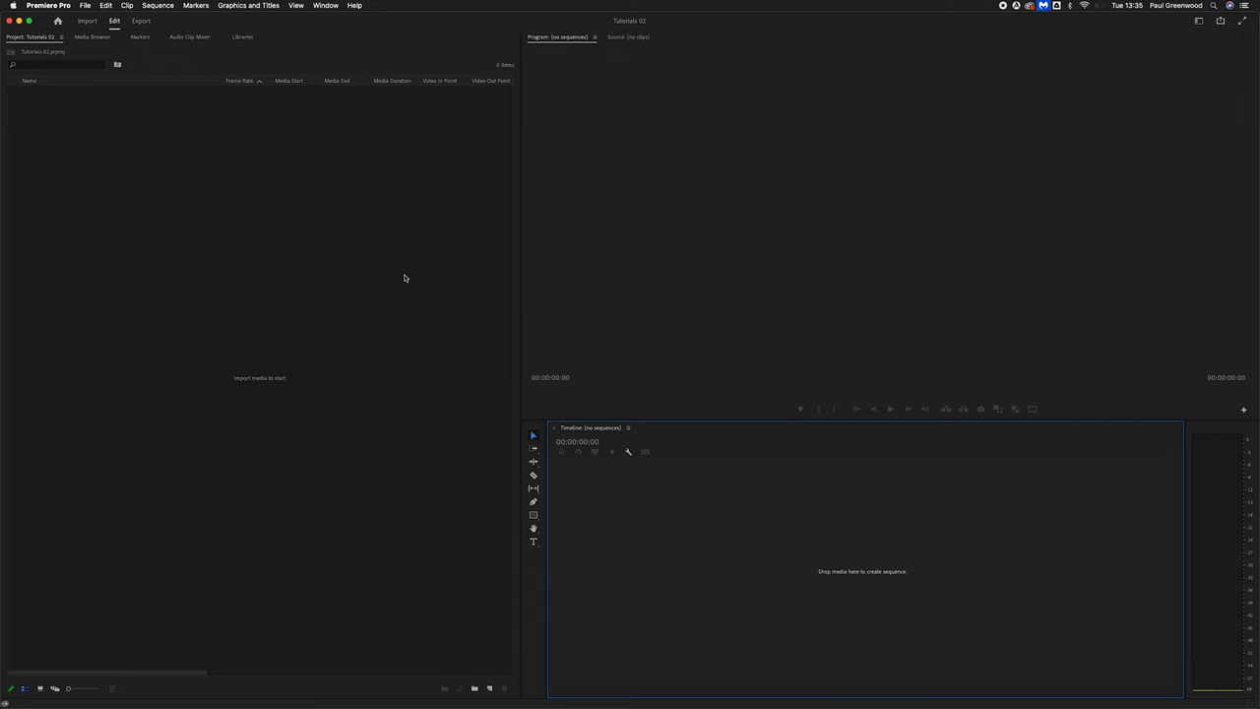
# Try the Assembly, Captions and Graphics, and Editing workspace layouts in turn.
pyautogui.click(326, 5)
pyautogui.moveTo(338, 17)
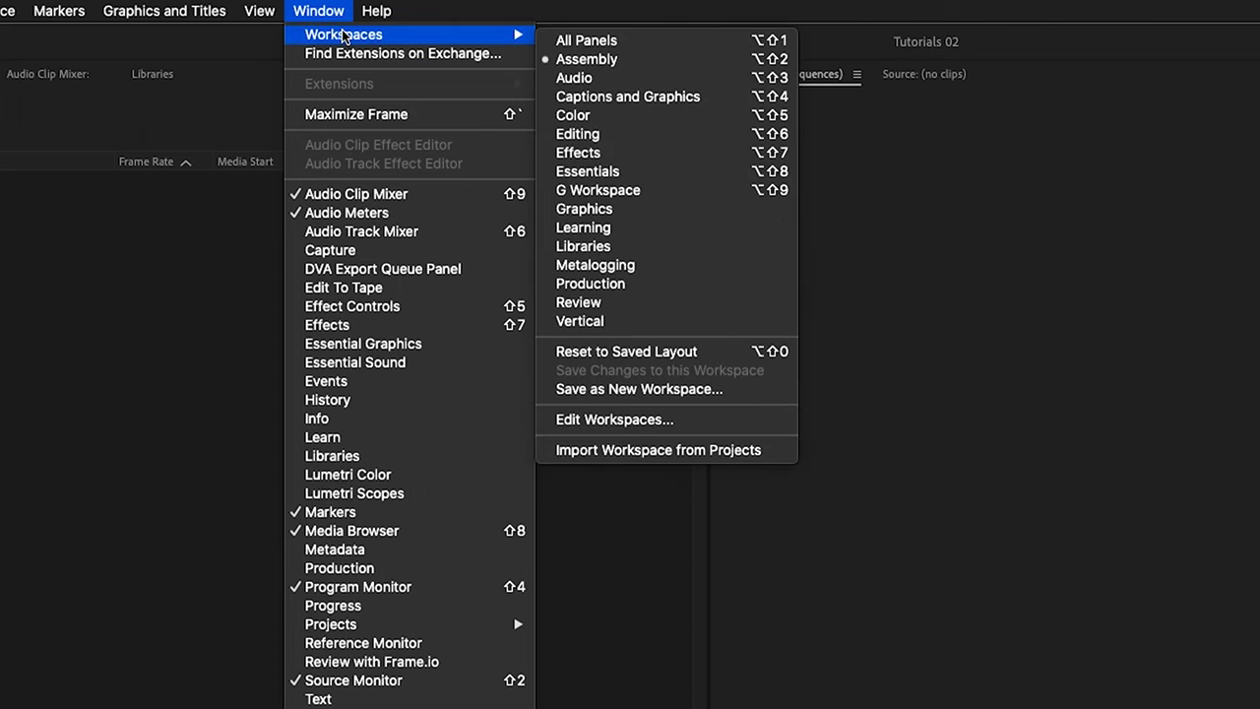
pyautogui.click(684, 65)
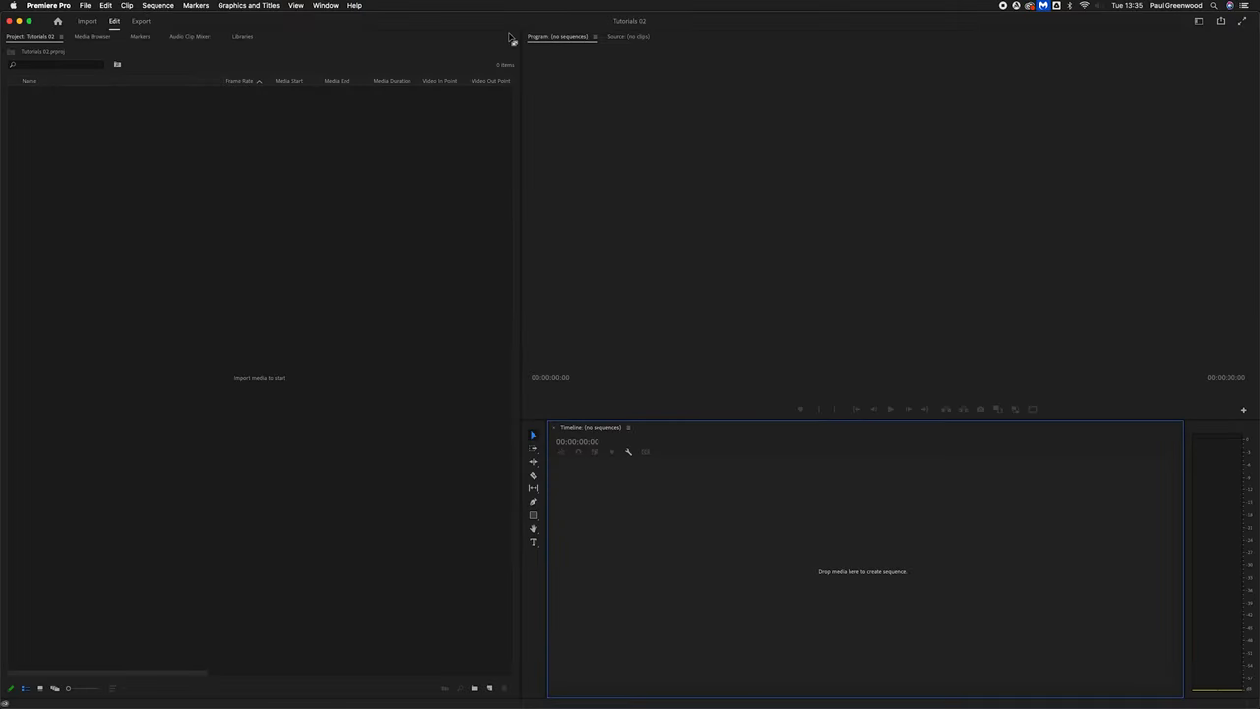
pyautogui.click(325, 6)
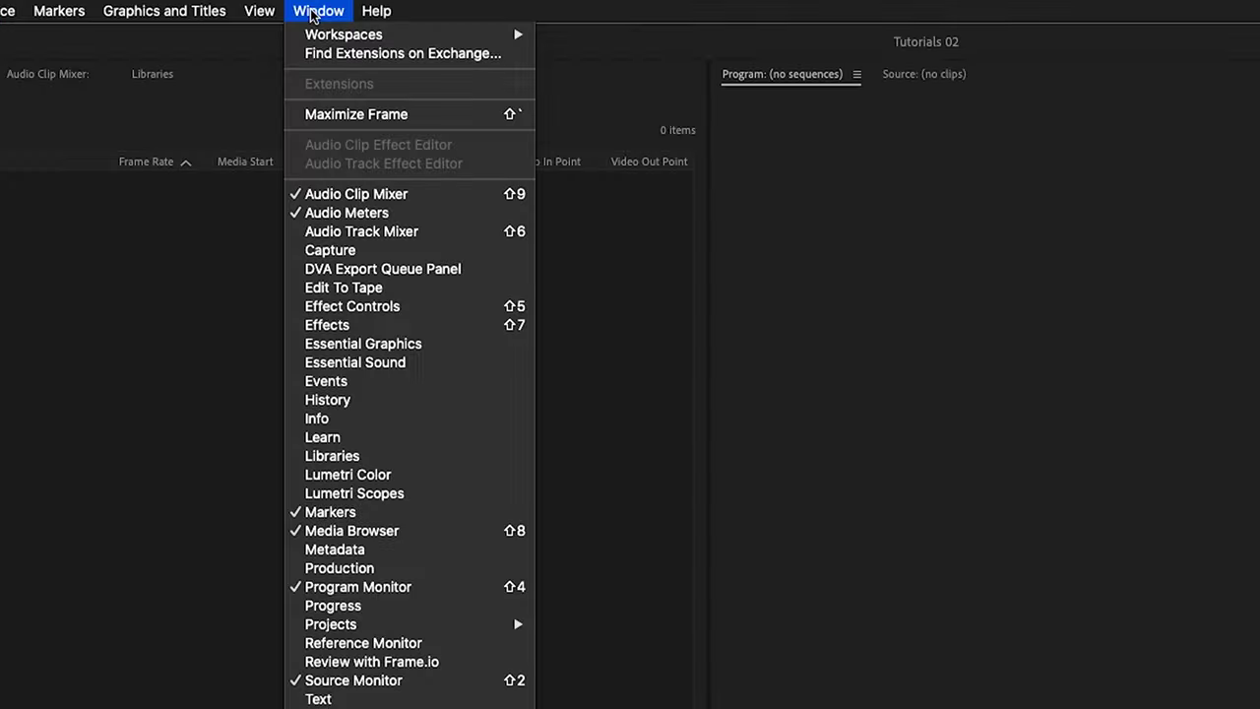
pyautogui.moveTo(382, 20)
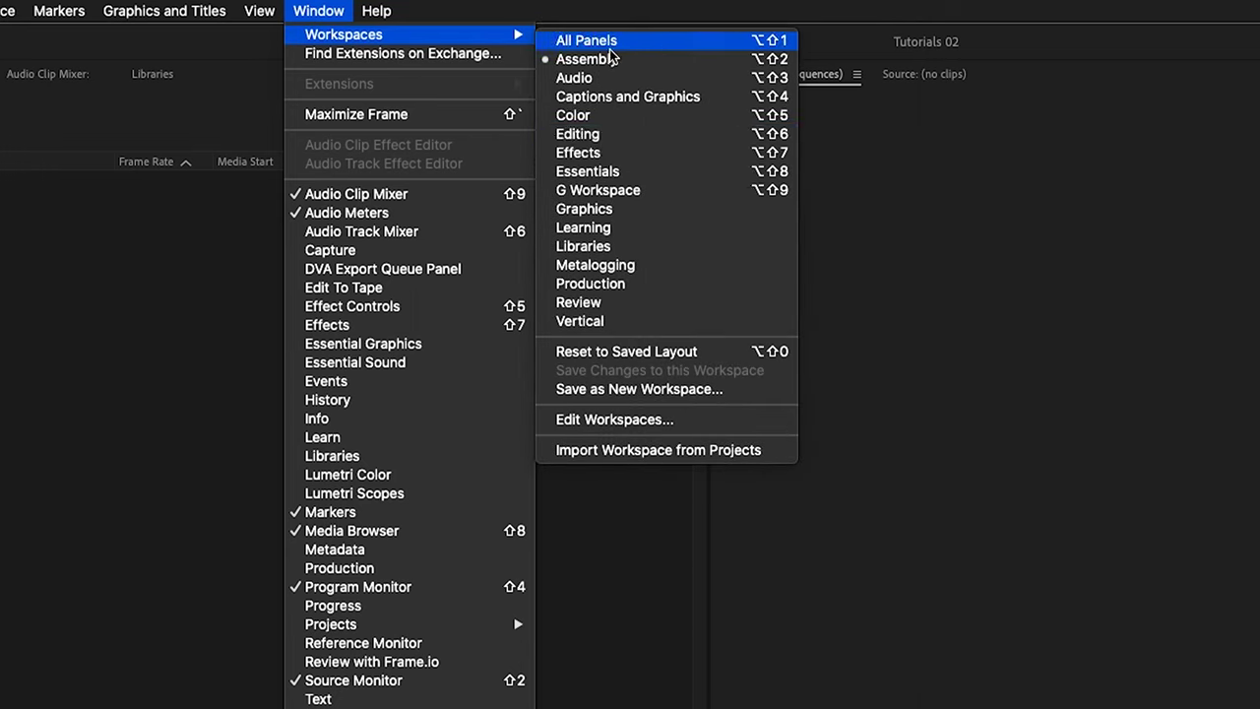
pyautogui.click(652, 97)
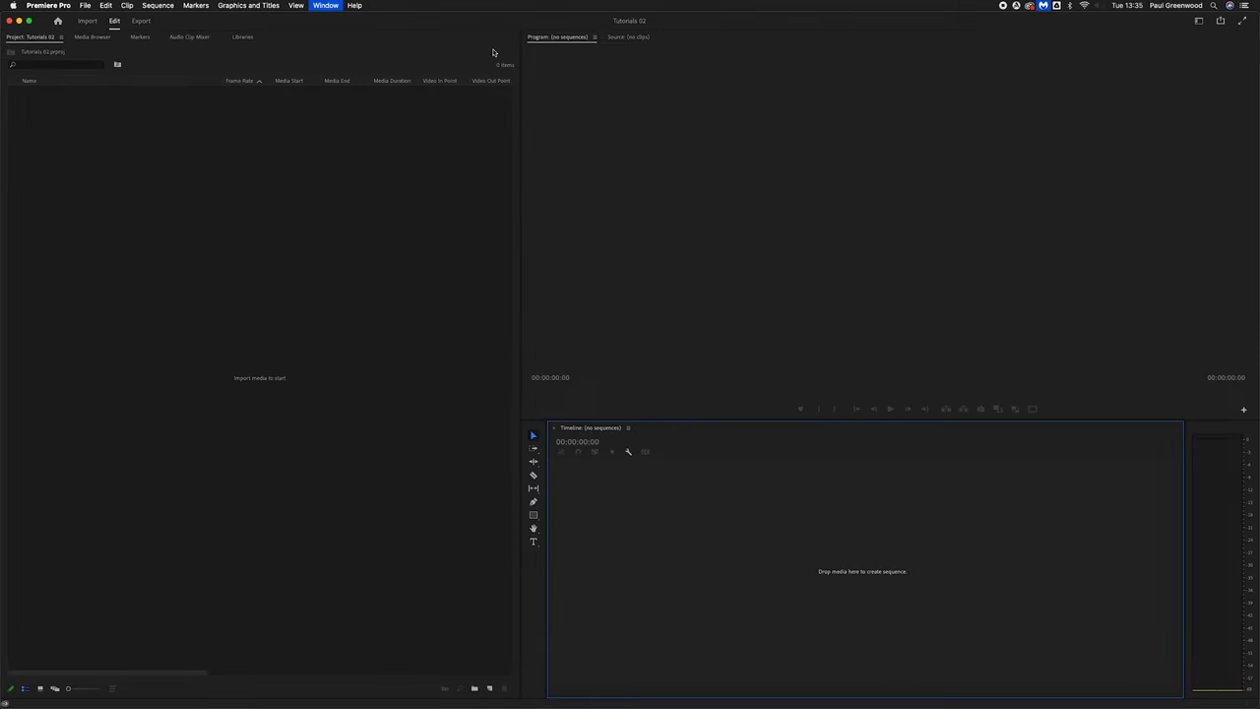
pyautogui.click(325, 5)
pyautogui.moveTo(338, 17)
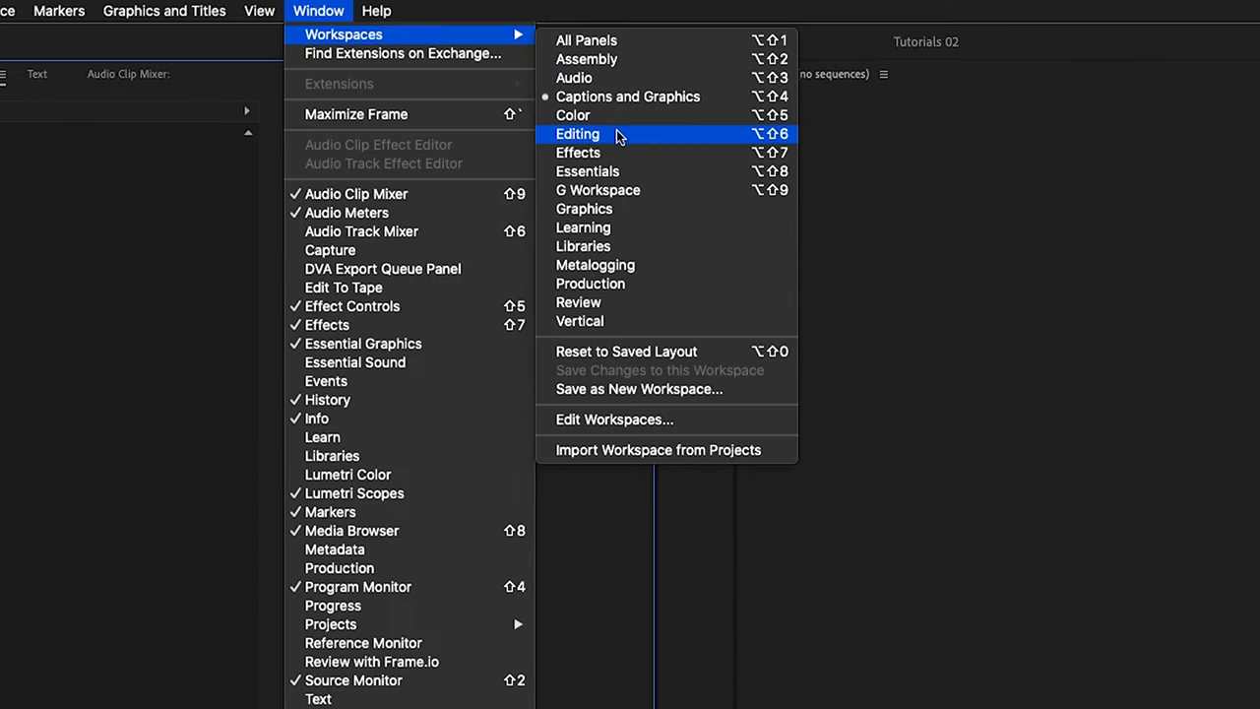
pyautogui.click(618, 134)
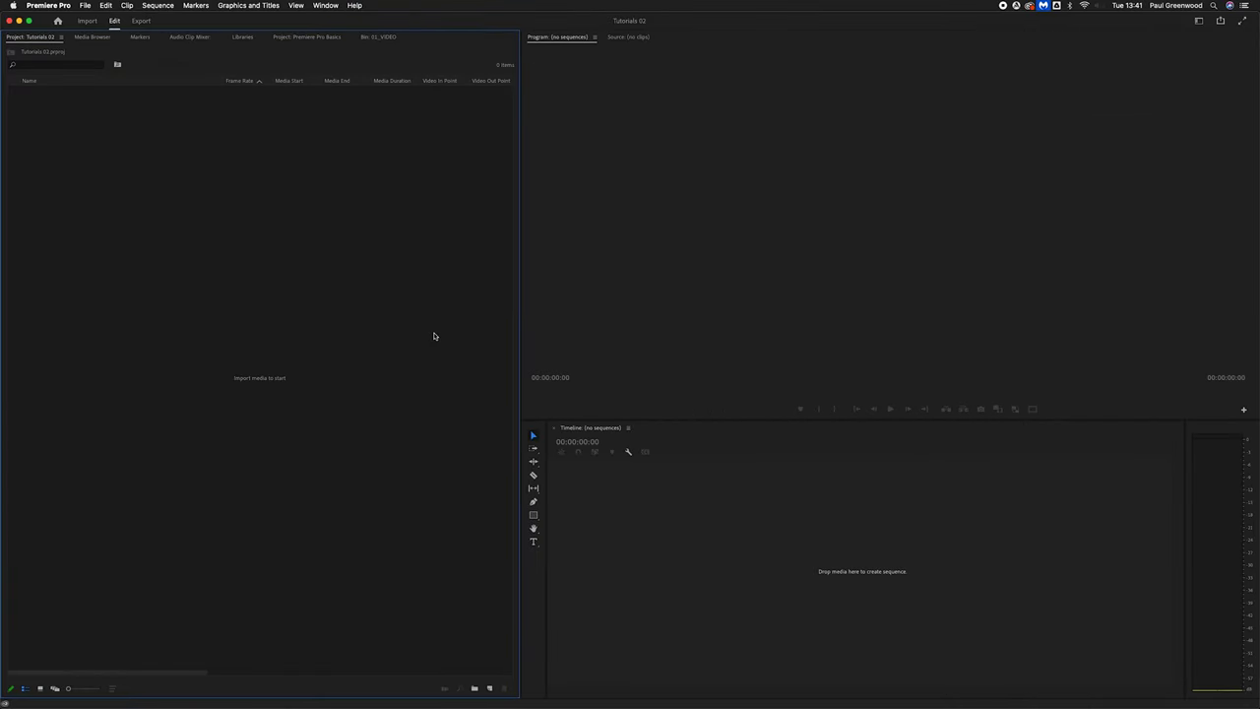
# Reset the workspace to its saved layout.
pyautogui.click(325, 5)
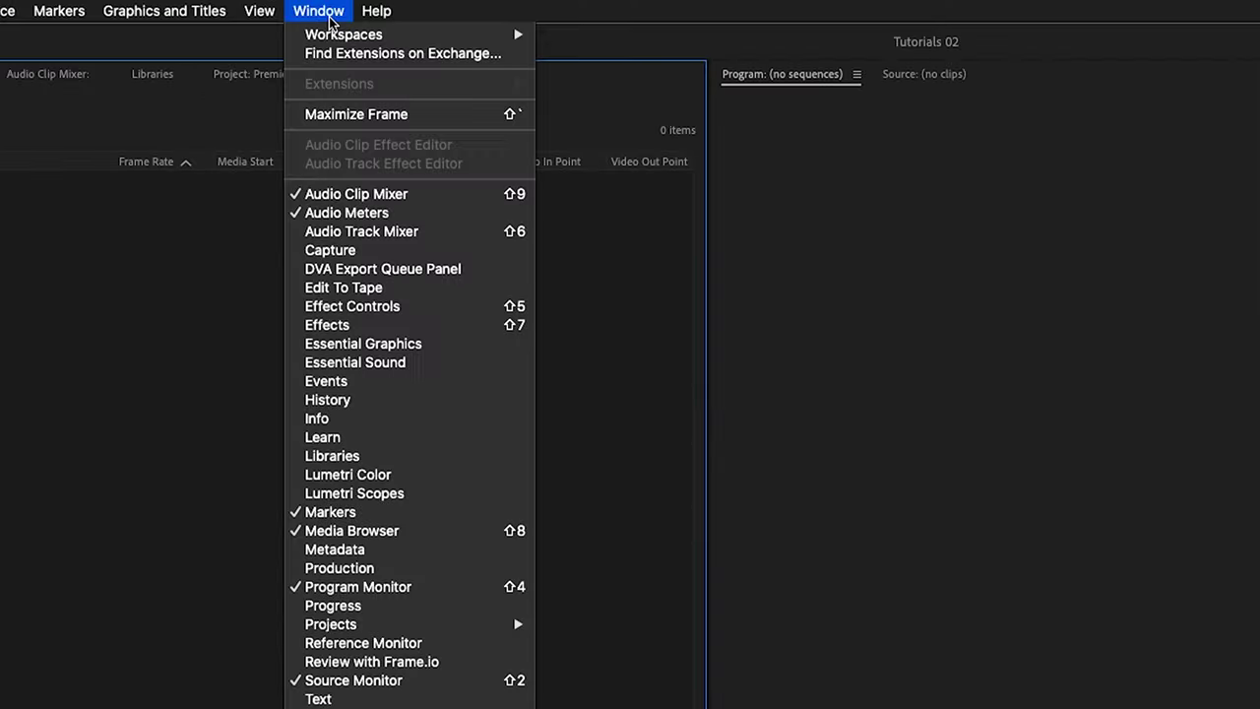
pyautogui.moveTo(332, 17)
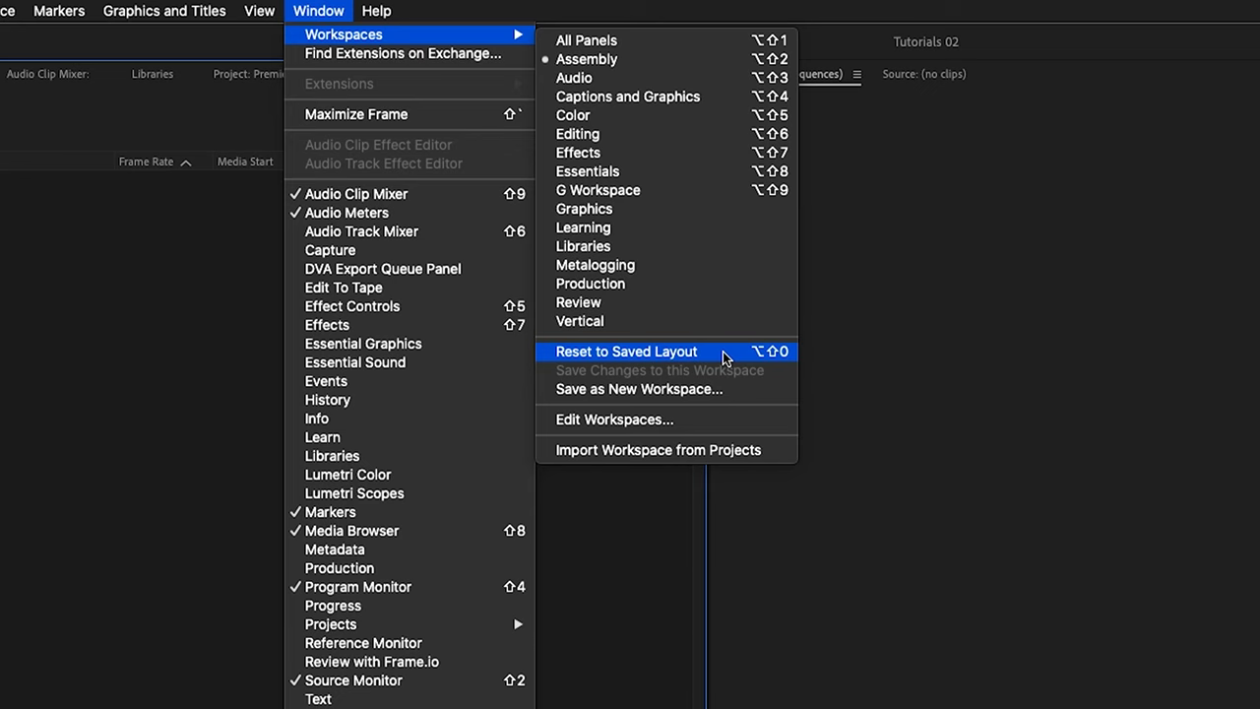
pyautogui.click(723, 353)
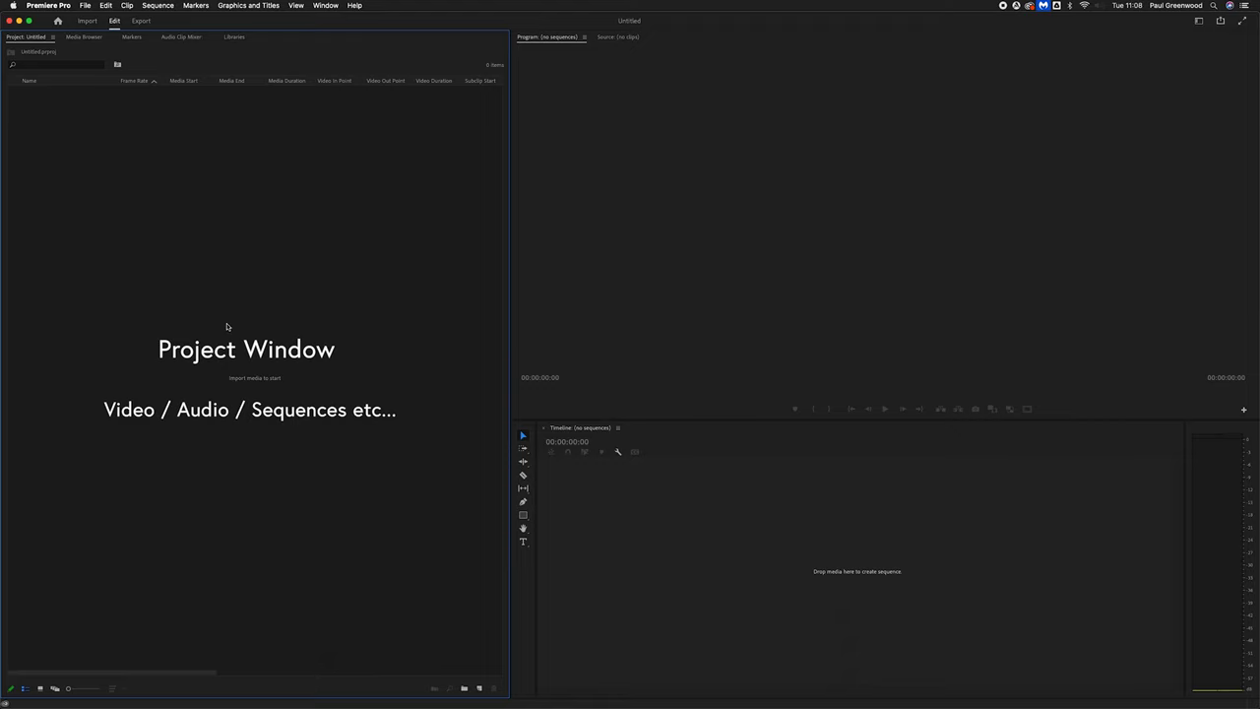
# Focus the Program monitor, Timeline and Tools panel in turn to introduce each.
pyautogui.click(720, 215)
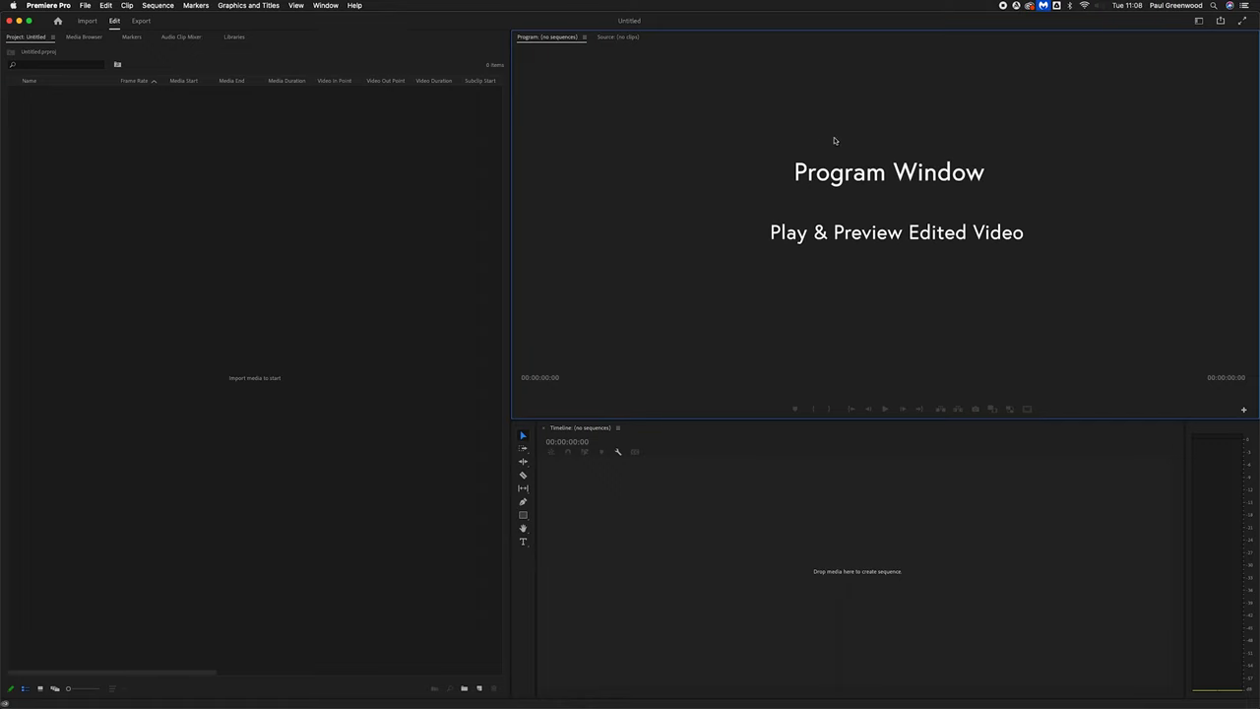
pyautogui.click(833, 504)
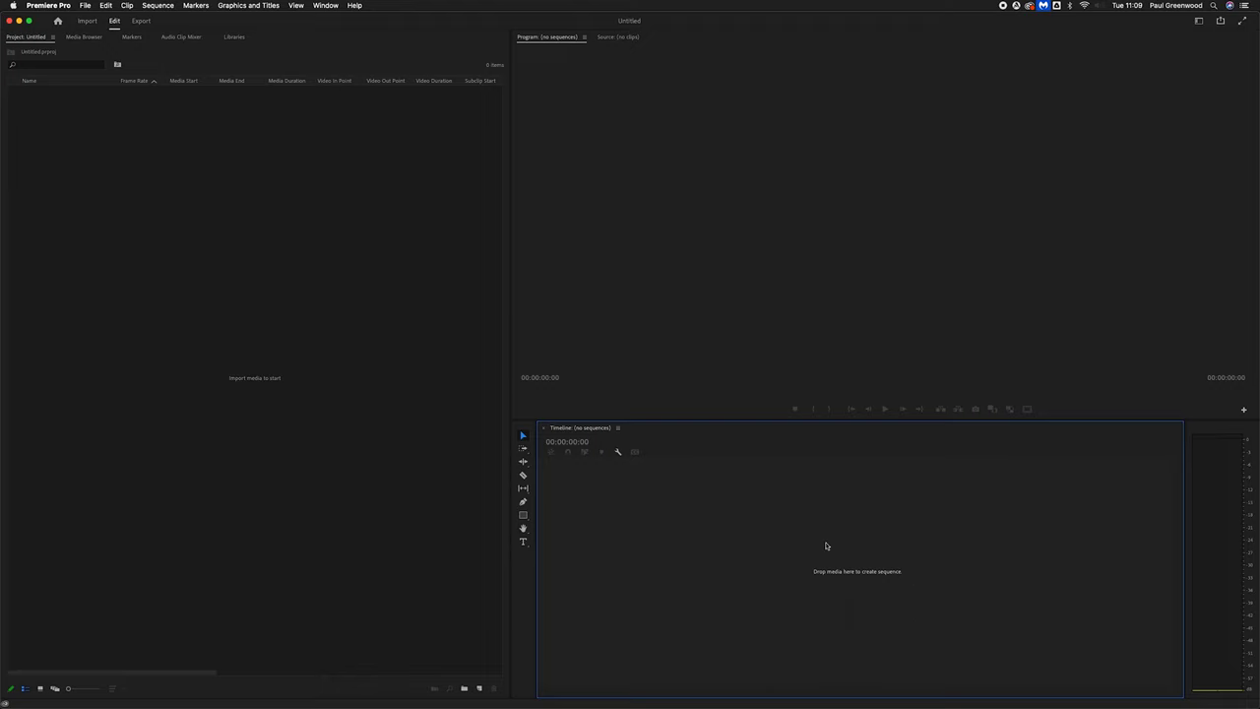
pyautogui.click(524, 562)
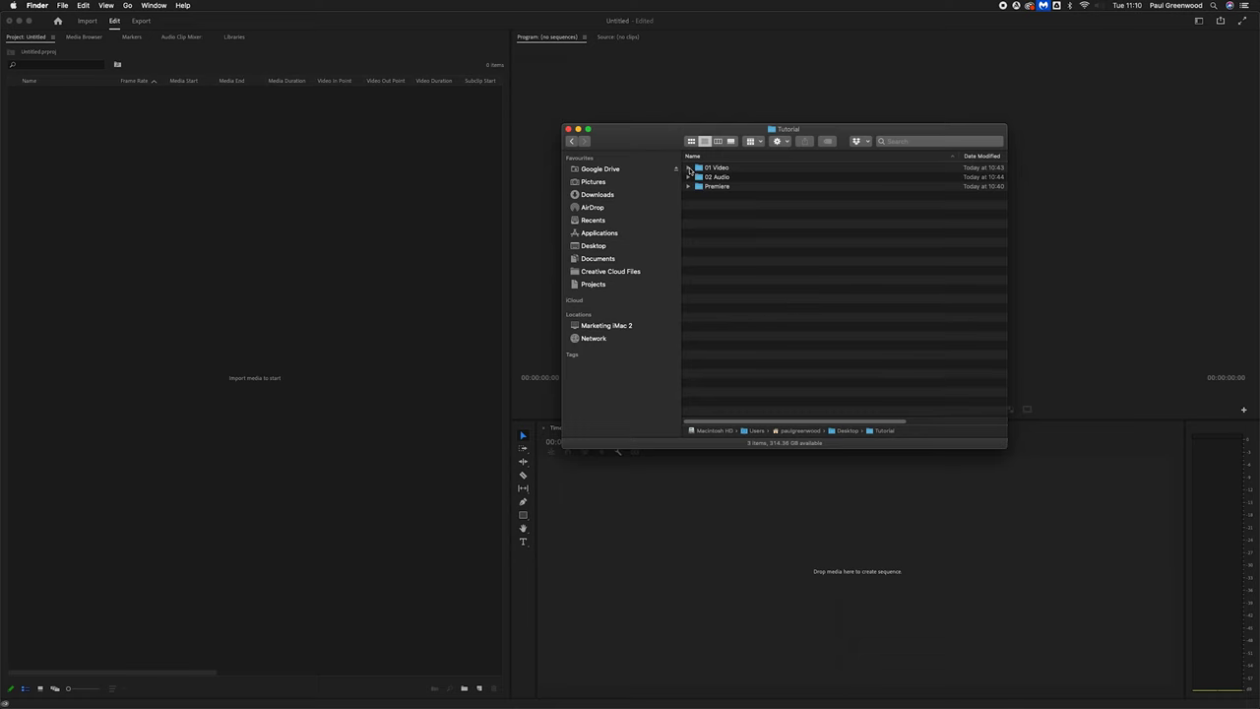
pyautogui.click(688, 169)
pyautogui.click(688, 242)
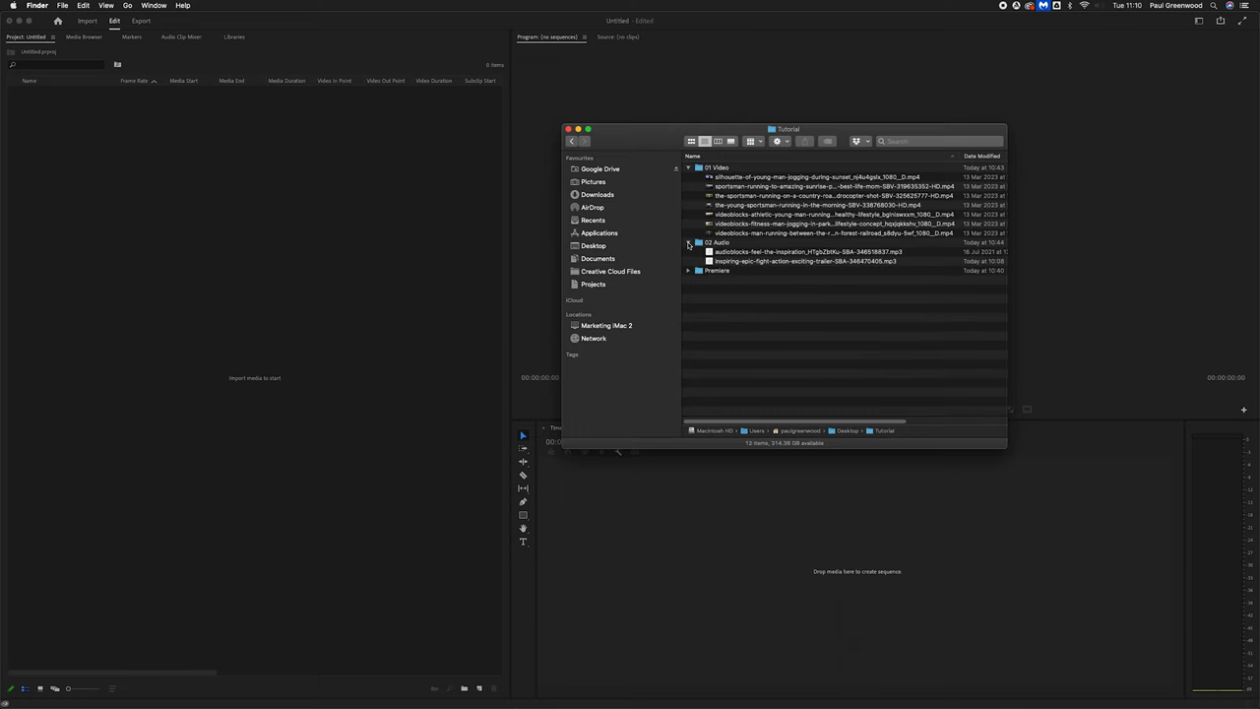
pyautogui.click(688, 243)
pyautogui.click(688, 168)
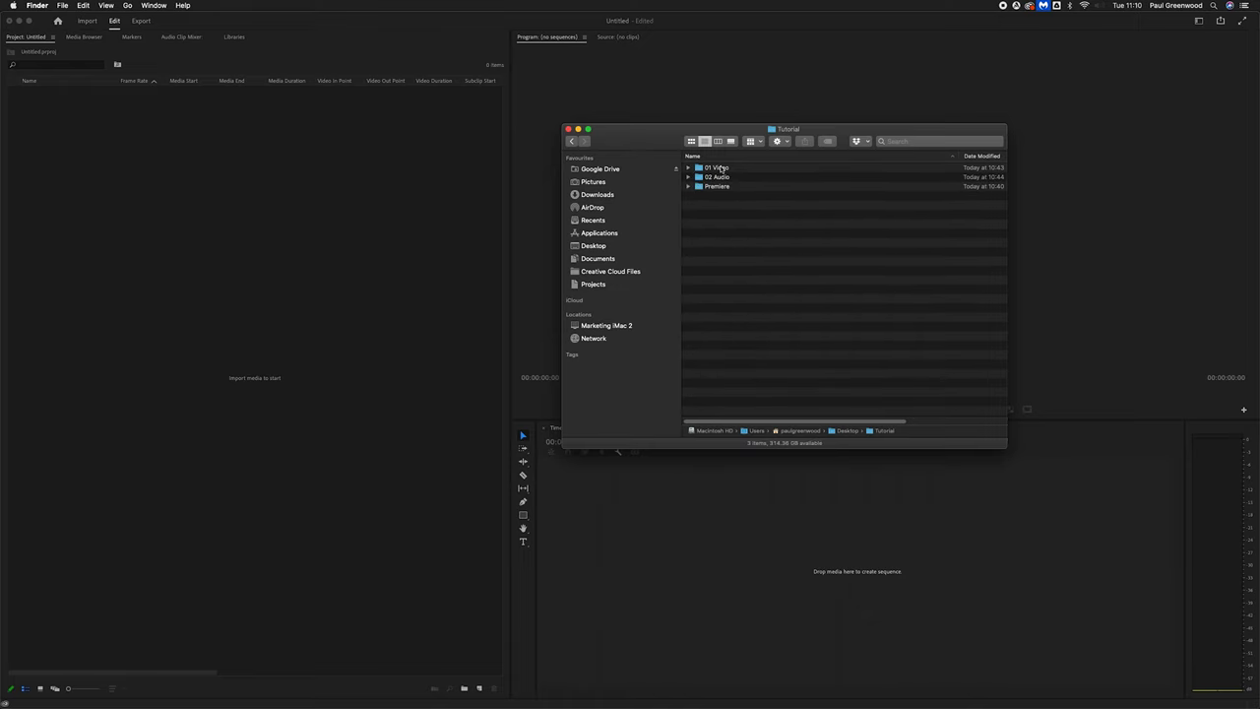
pyautogui.click(720, 169)
pyautogui.keyDown('shift'); pyautogui.click(719, 177); pyautogui.keyUp('shift')
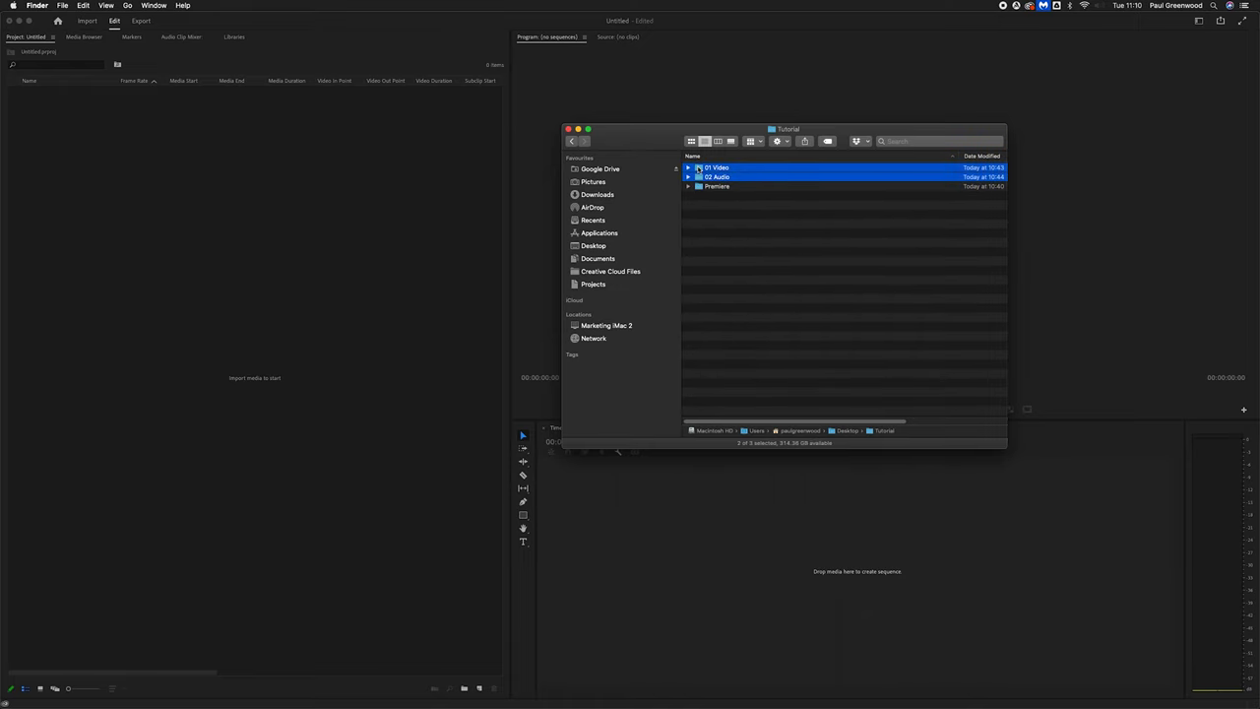
pyautogui.moveTo(699, 169); pyautogui.dragTo(273, 216)
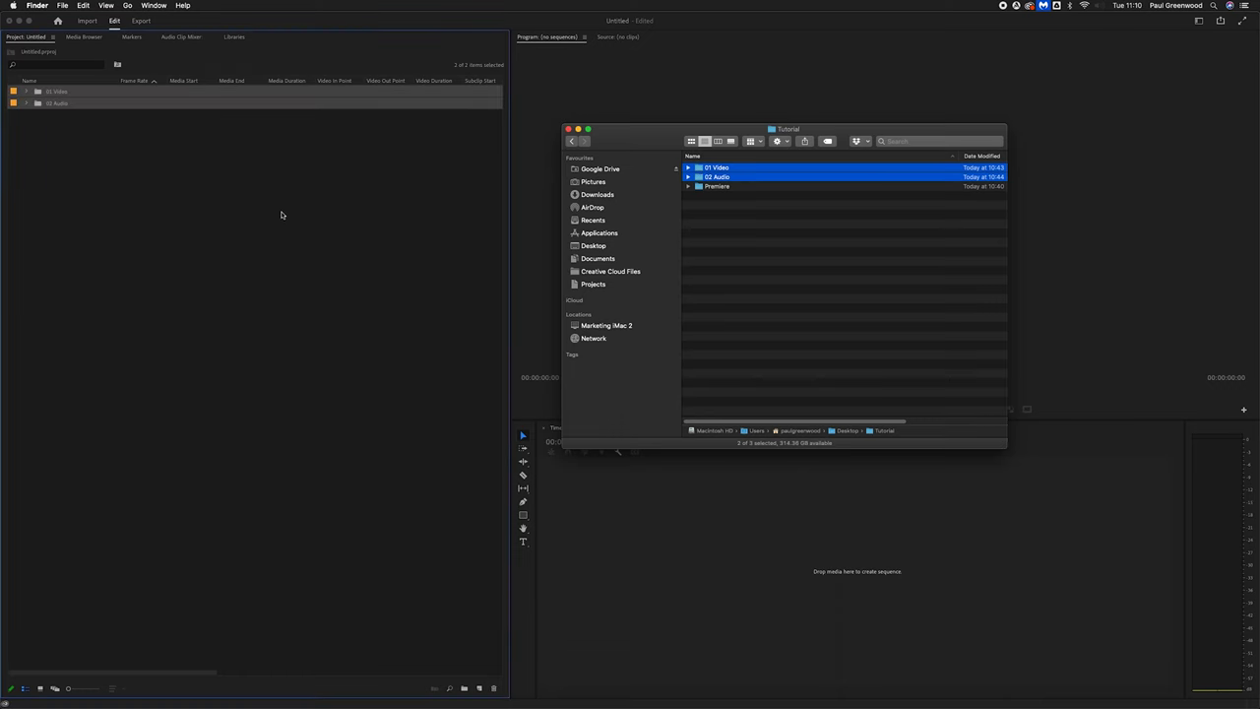
pyautogui.click(273, 215)
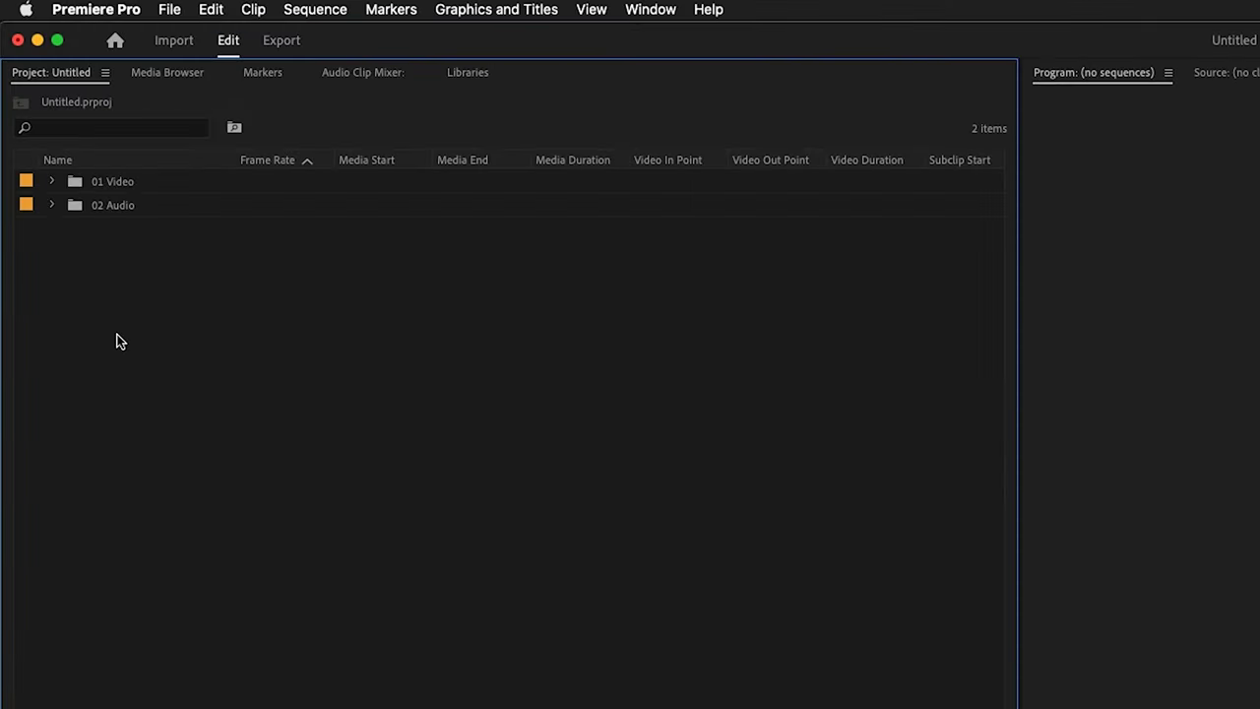
pyautogui.click(51, 182)
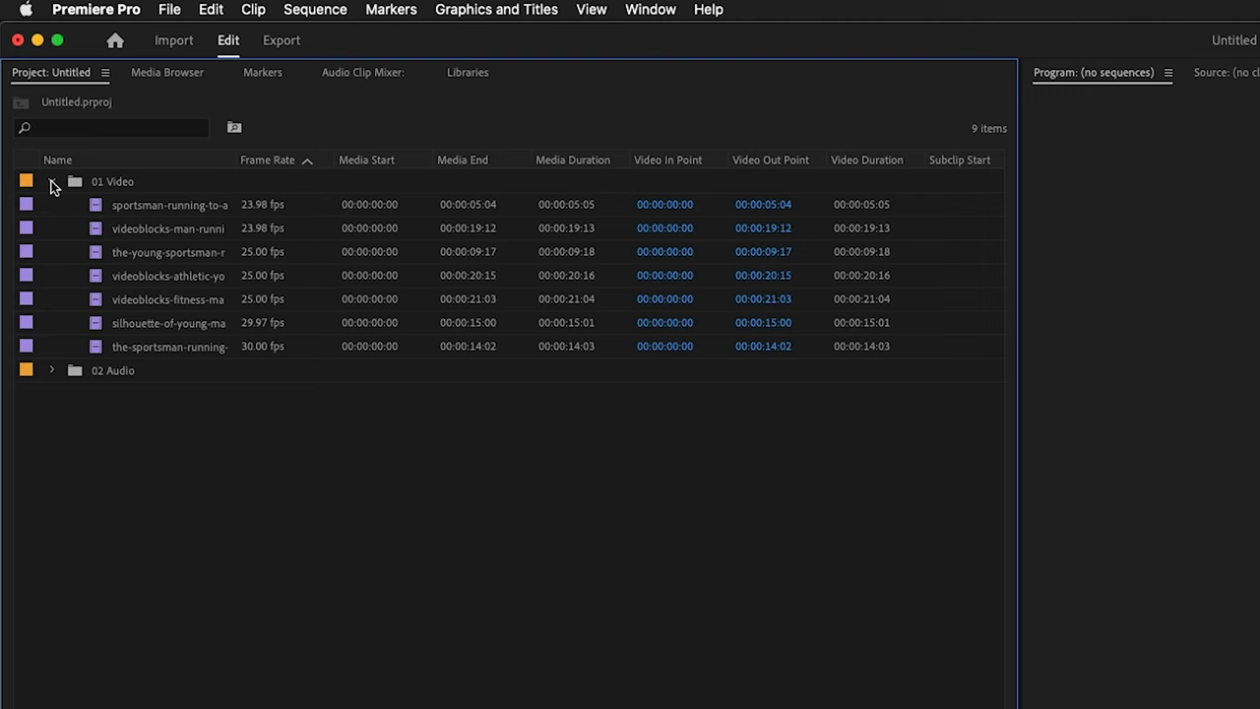
pyautogui.click(51, 370)
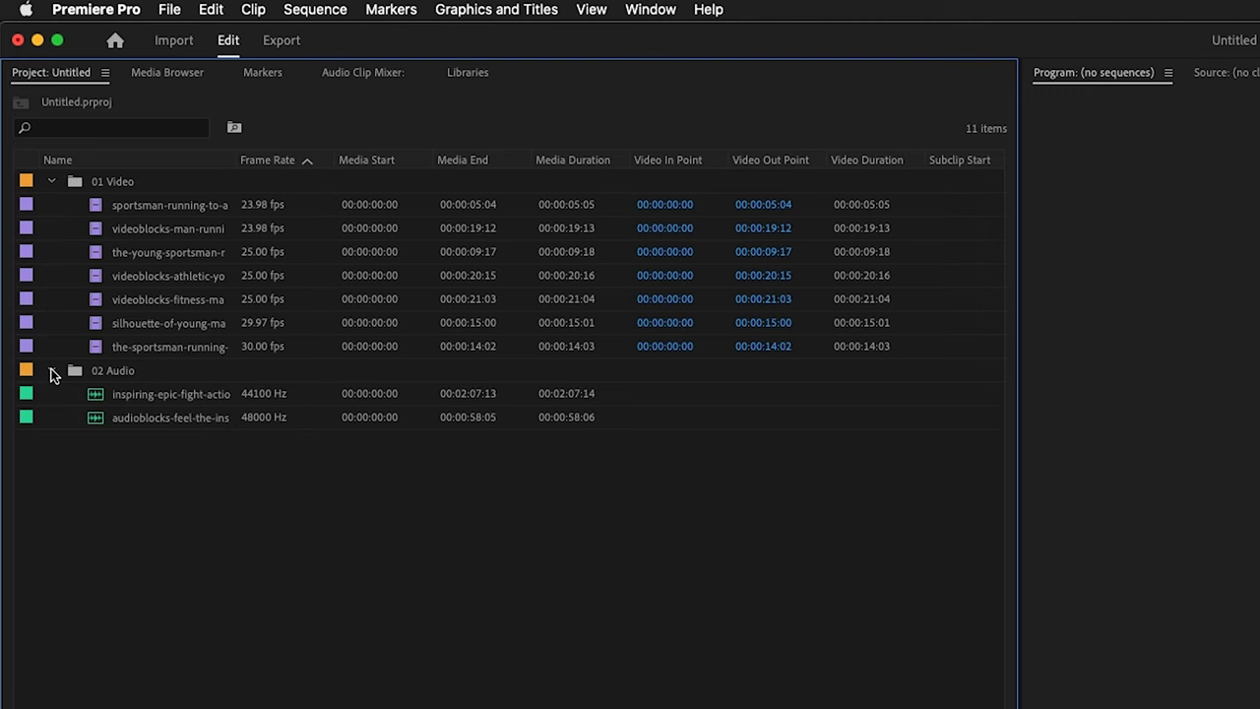
pyautogui.click(52, 183)
pyautogui.click(51, 205)
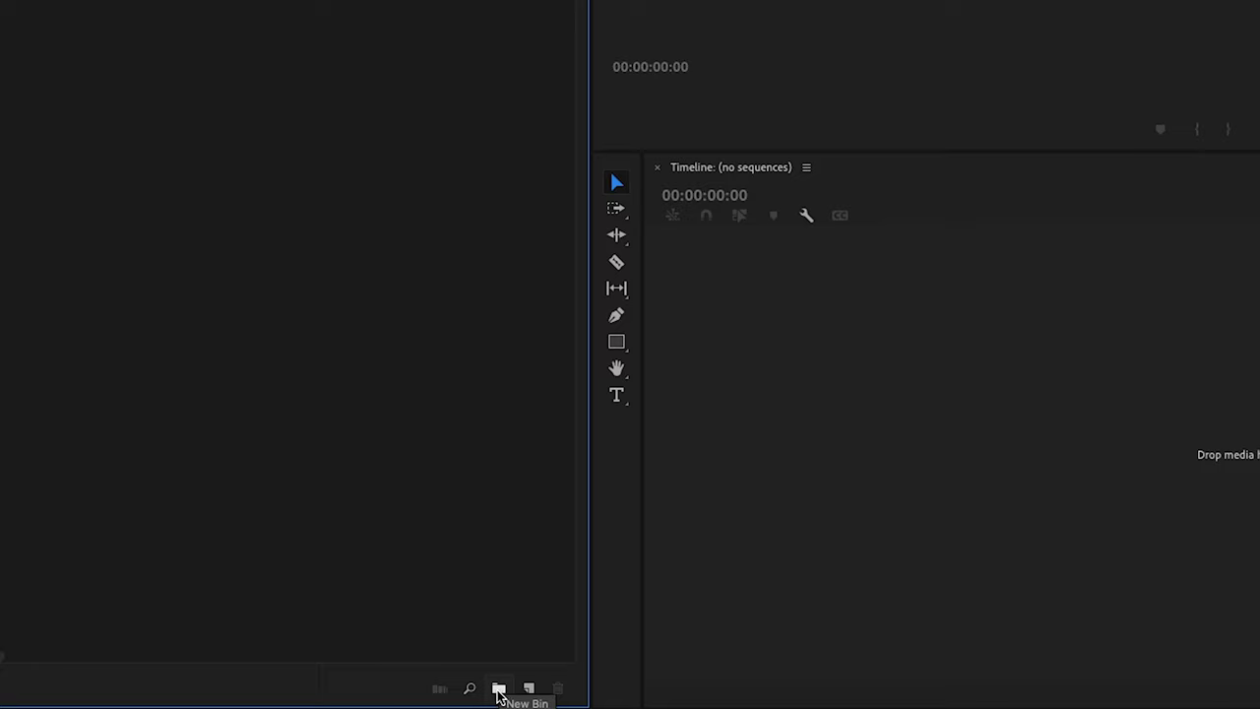
pyautogui.click(498, 689)
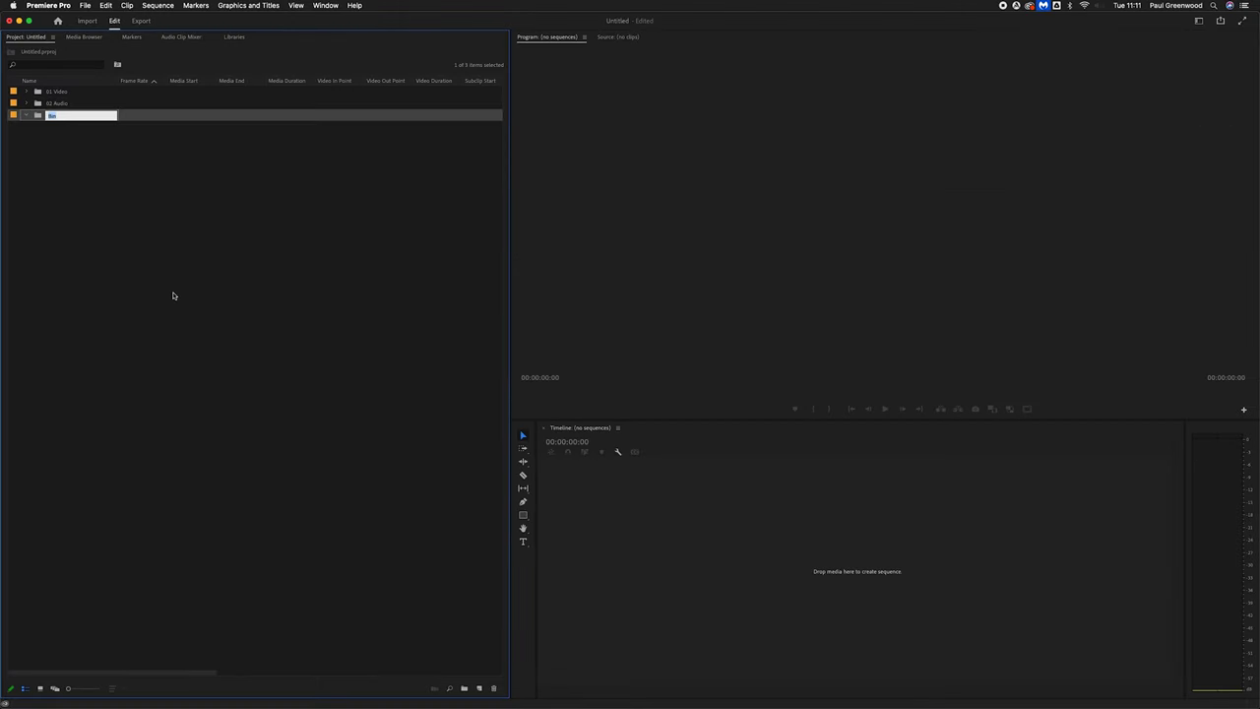
pyautogui.press('super+z')
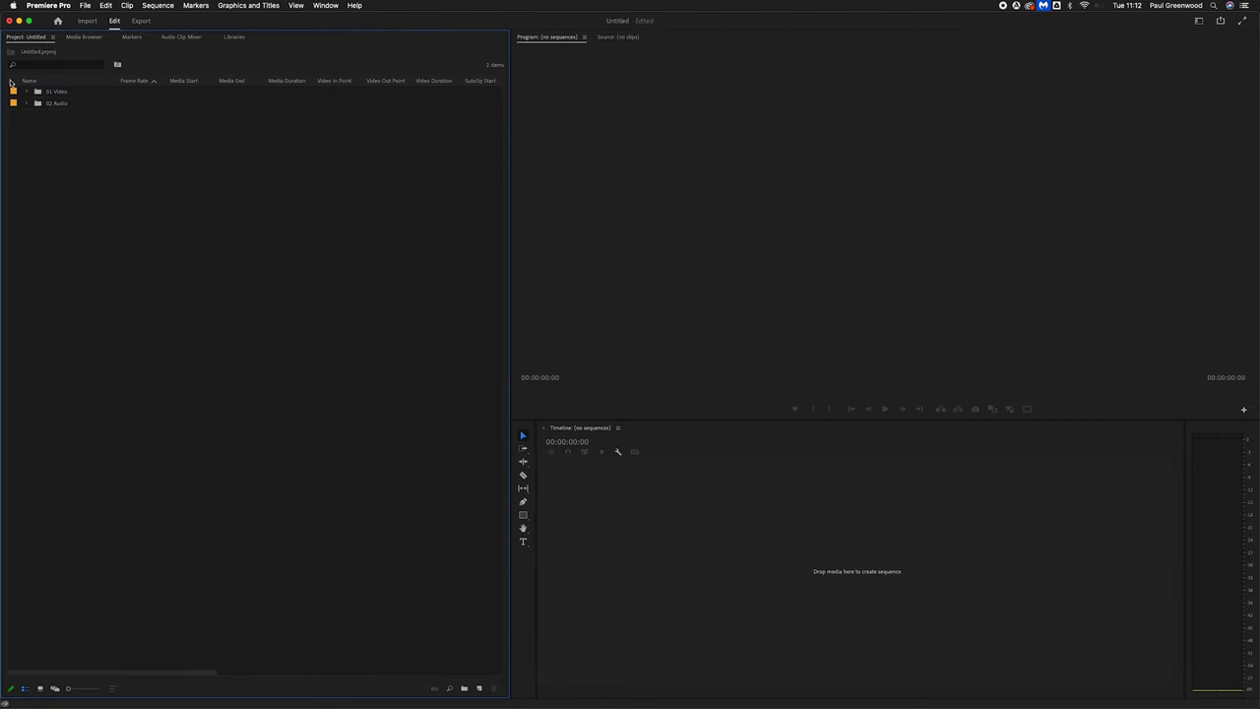
pyautogui.click(26, 92)
pyautogui.click(25, 91)
pyautogui.click(27, 104)
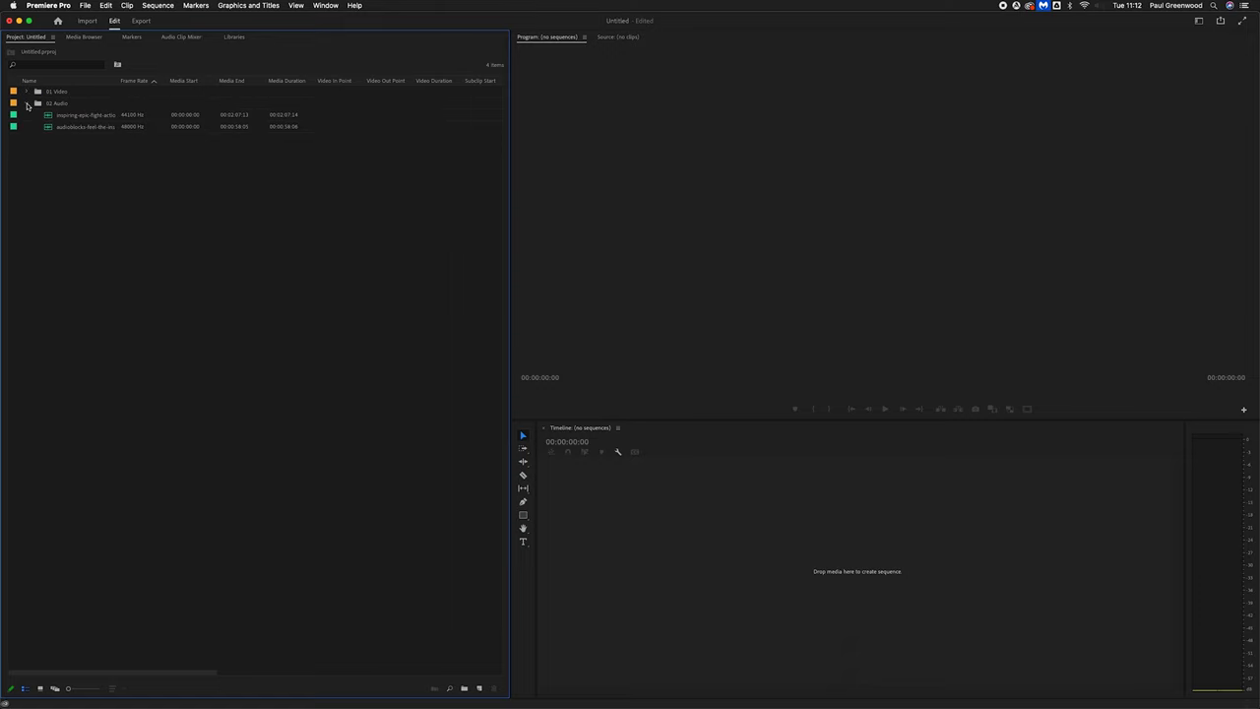
pyautogui.click(27, 104)
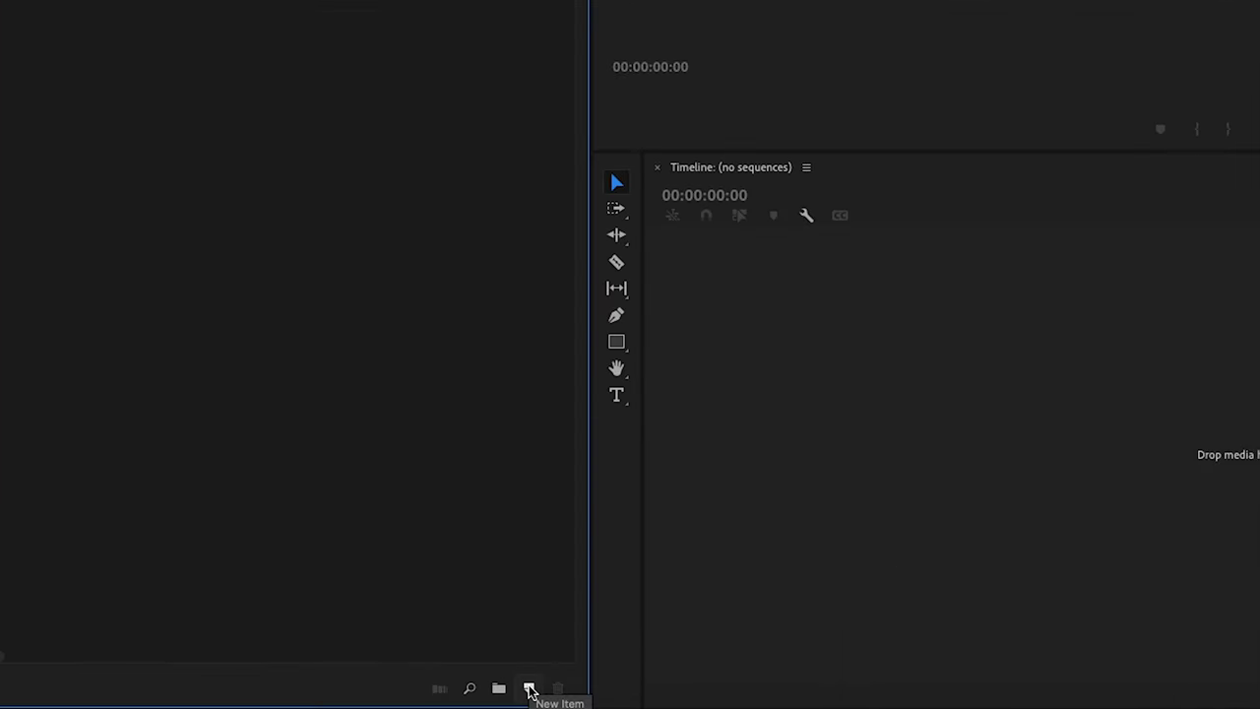
pyautogui.click(529, 689)
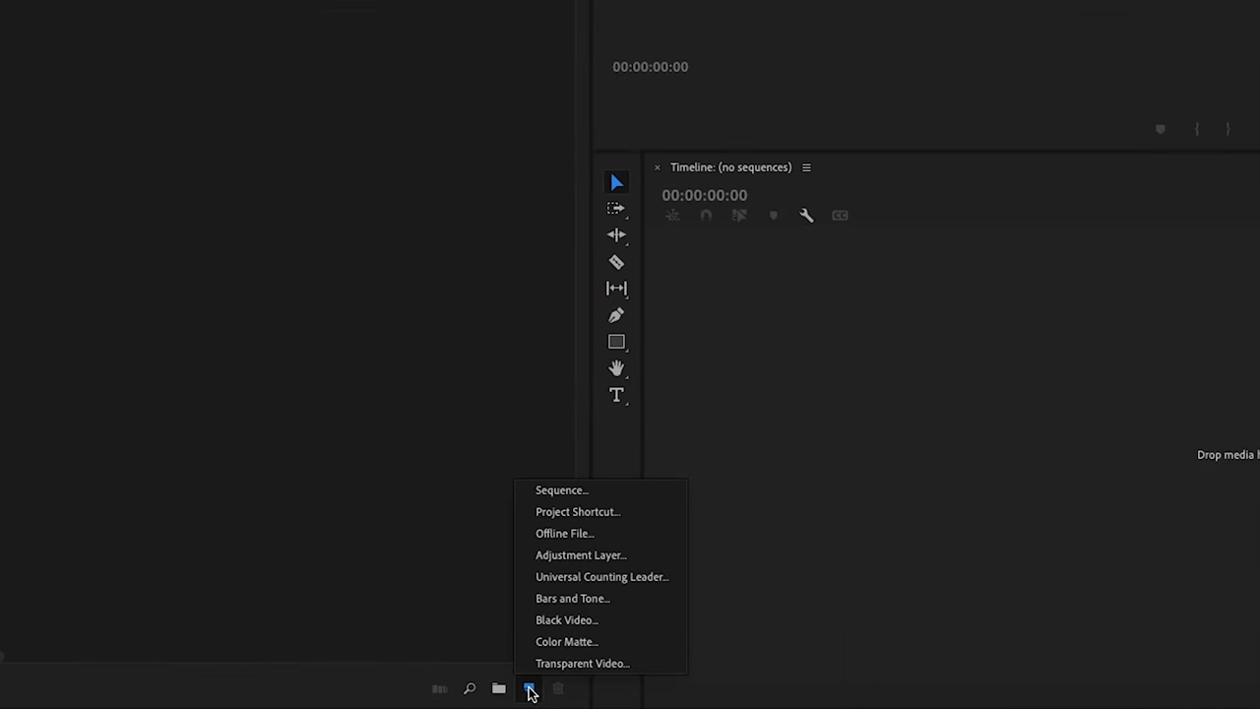
# Create a new Digital SLR > 1080p > DSLR 1080p24 sequence named 'Tutorial'.
pyautogui.click(552, 492)
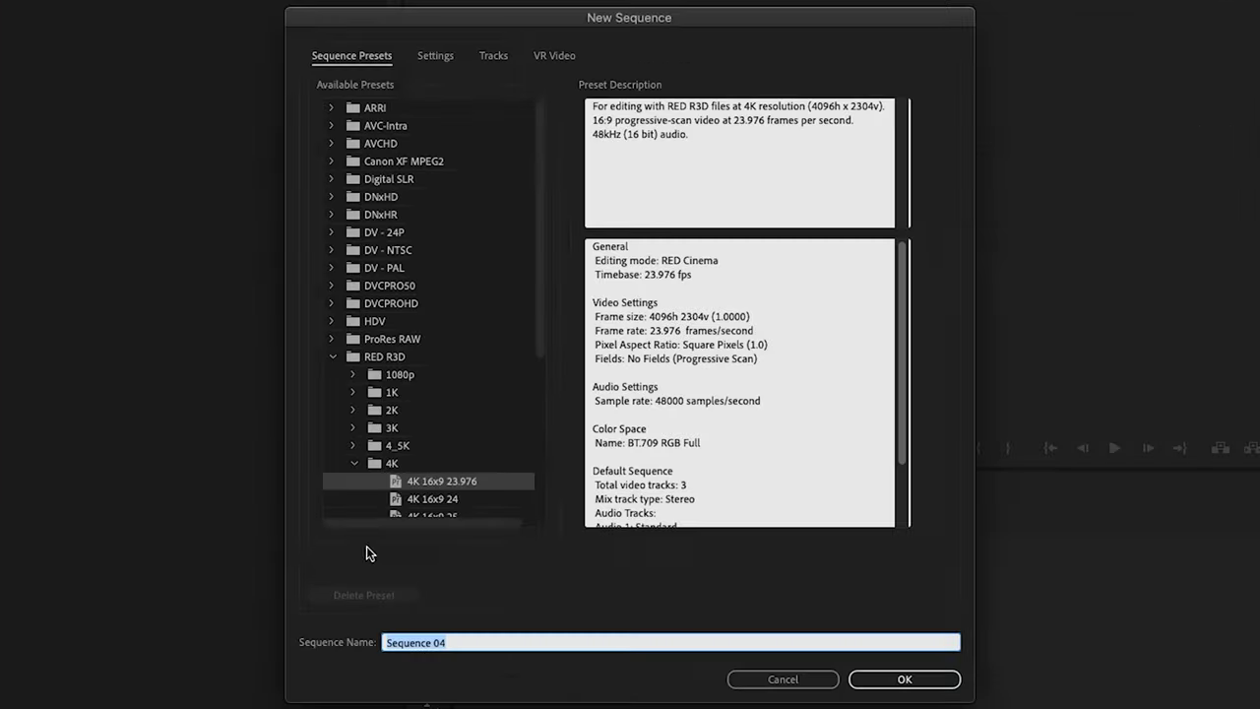
pyautogui.click(332, 355)
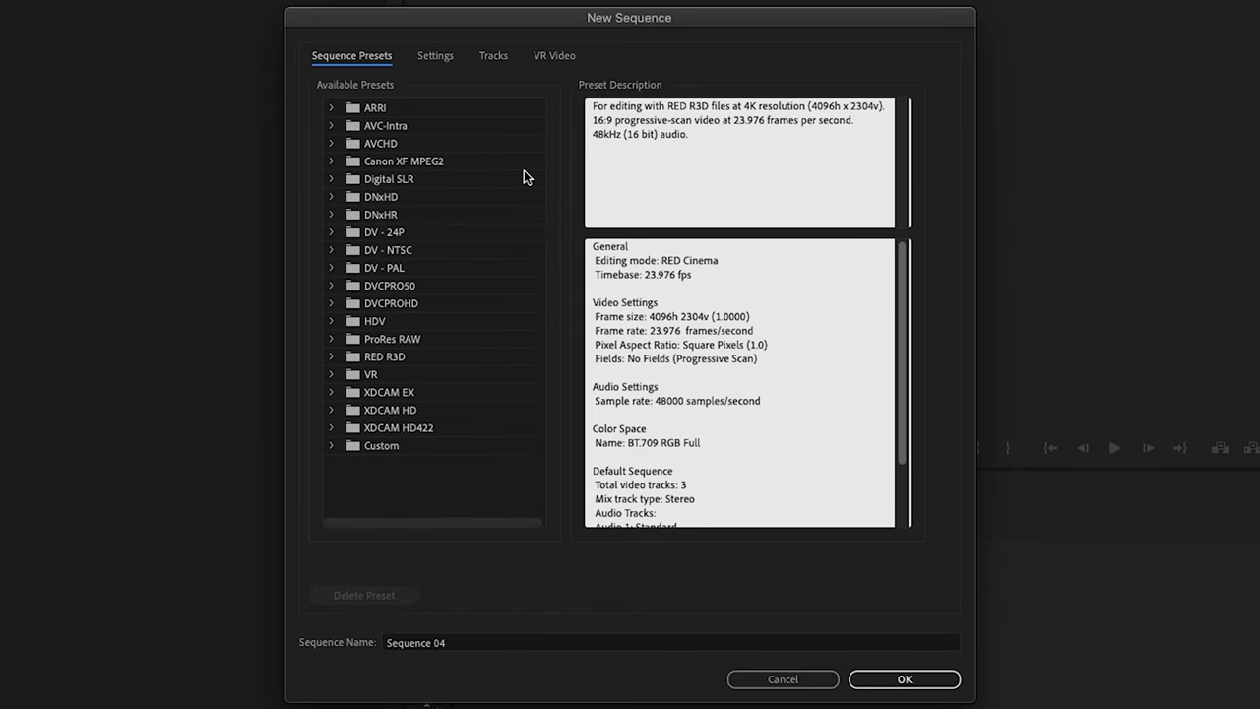
pyautogui.click(440, 180)
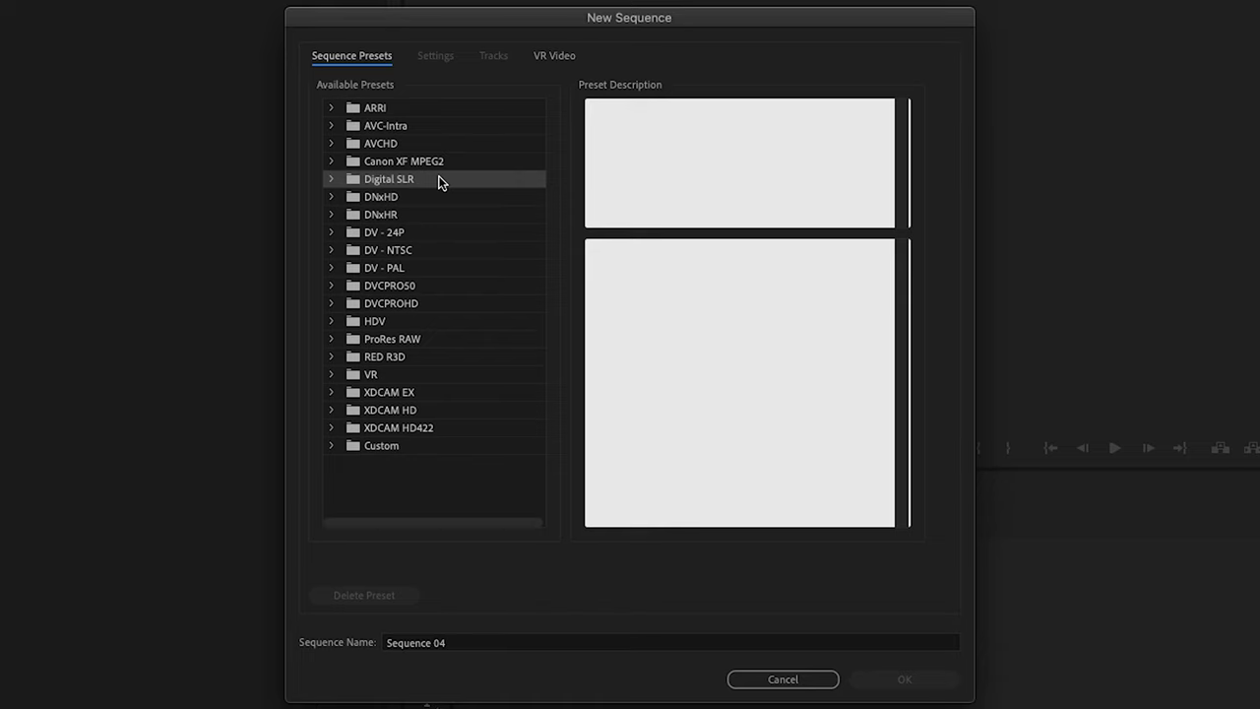
pyautogui.click(332, 179)
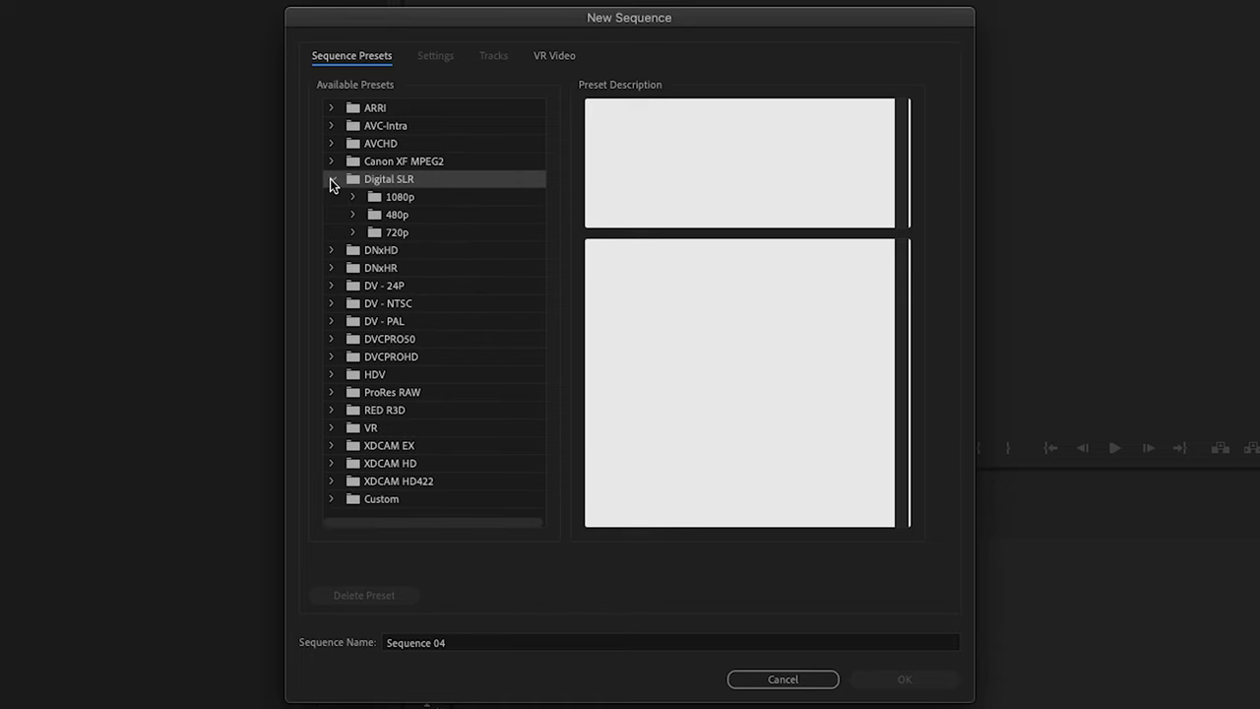
pyautogui.click(352, 196)
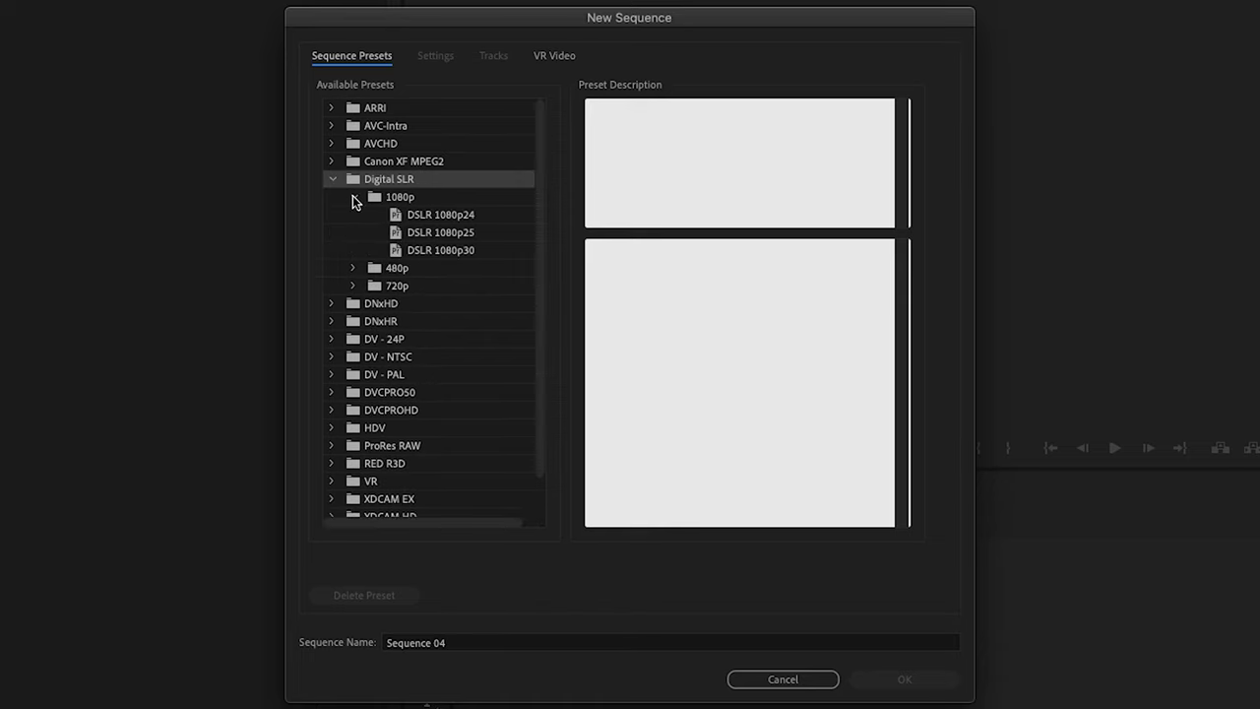
pyautogui.click(451, 216)
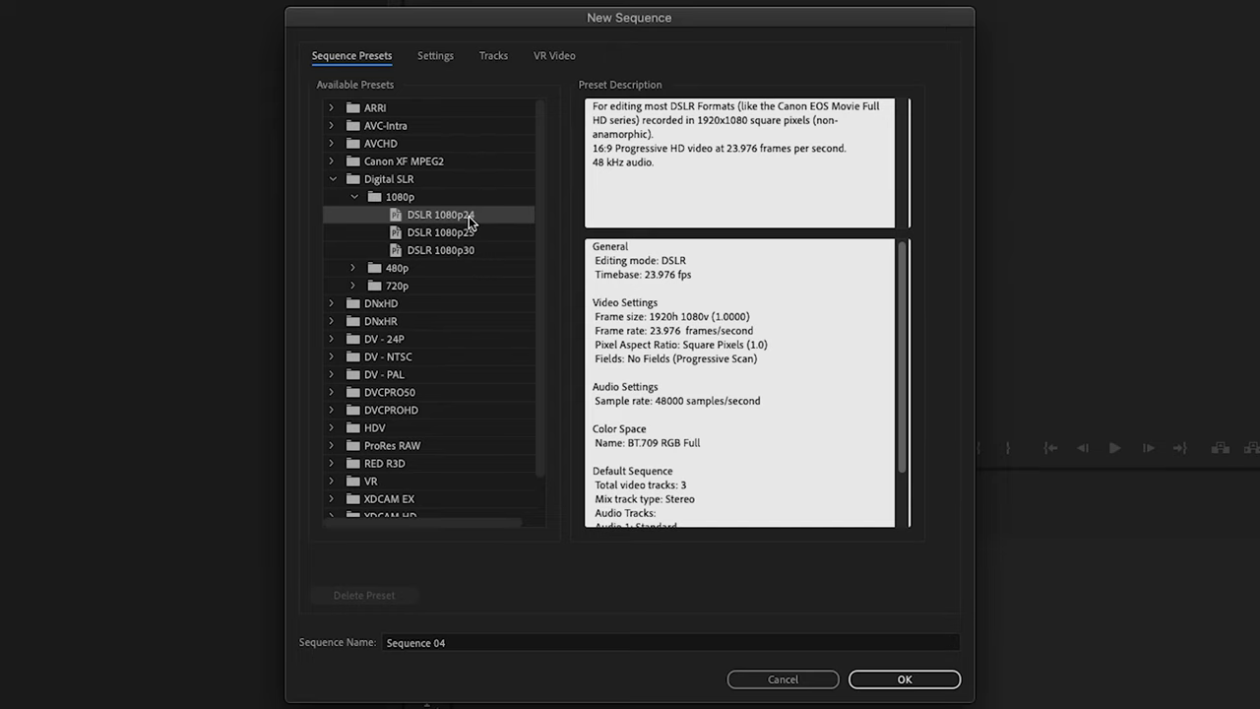
pyautogui.click(470, 642)
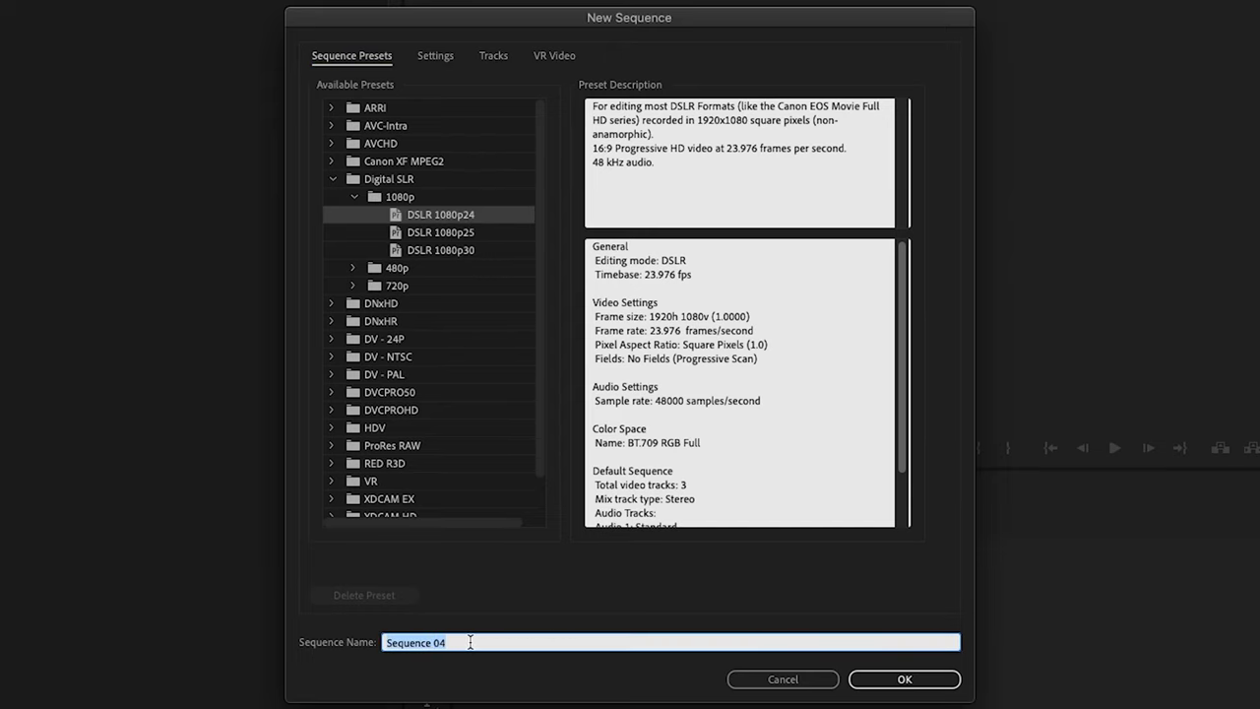
pyautogui.write('Tutorial')
pyautogui.press('Return')
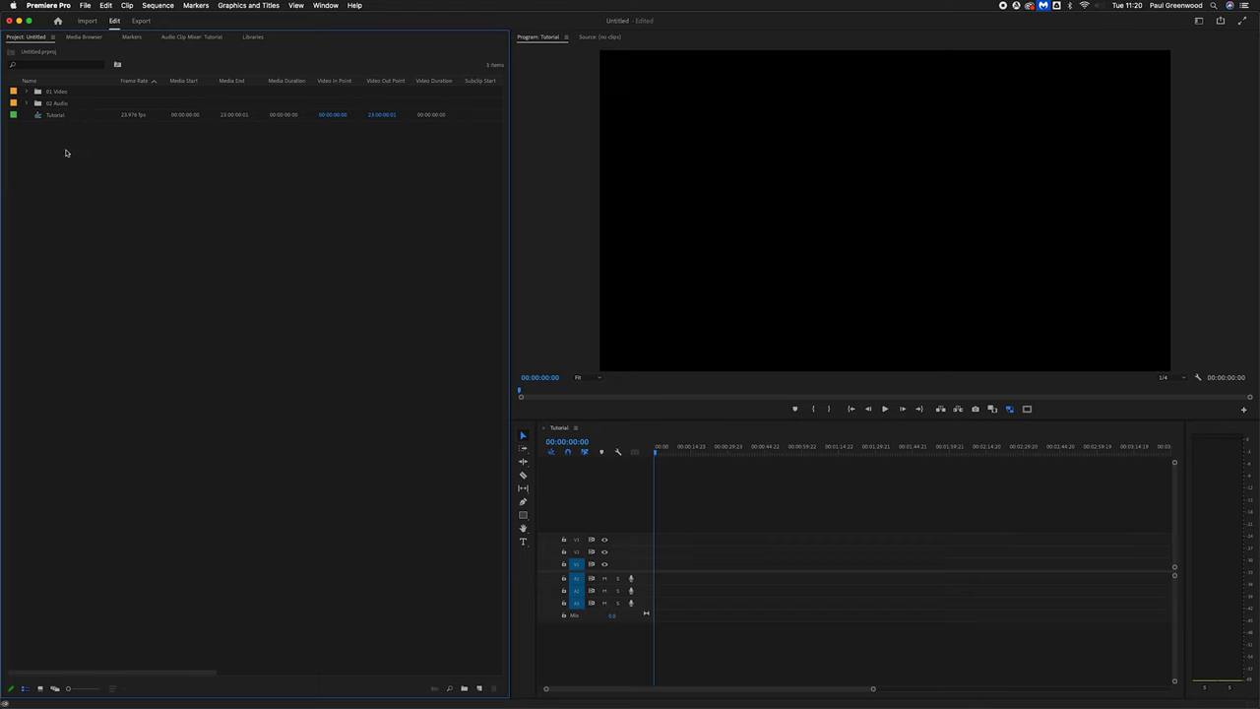
# Select the Tutorial sequence in the Project panel and open its Sequence Settings.
pyautogui.click(77, 116)
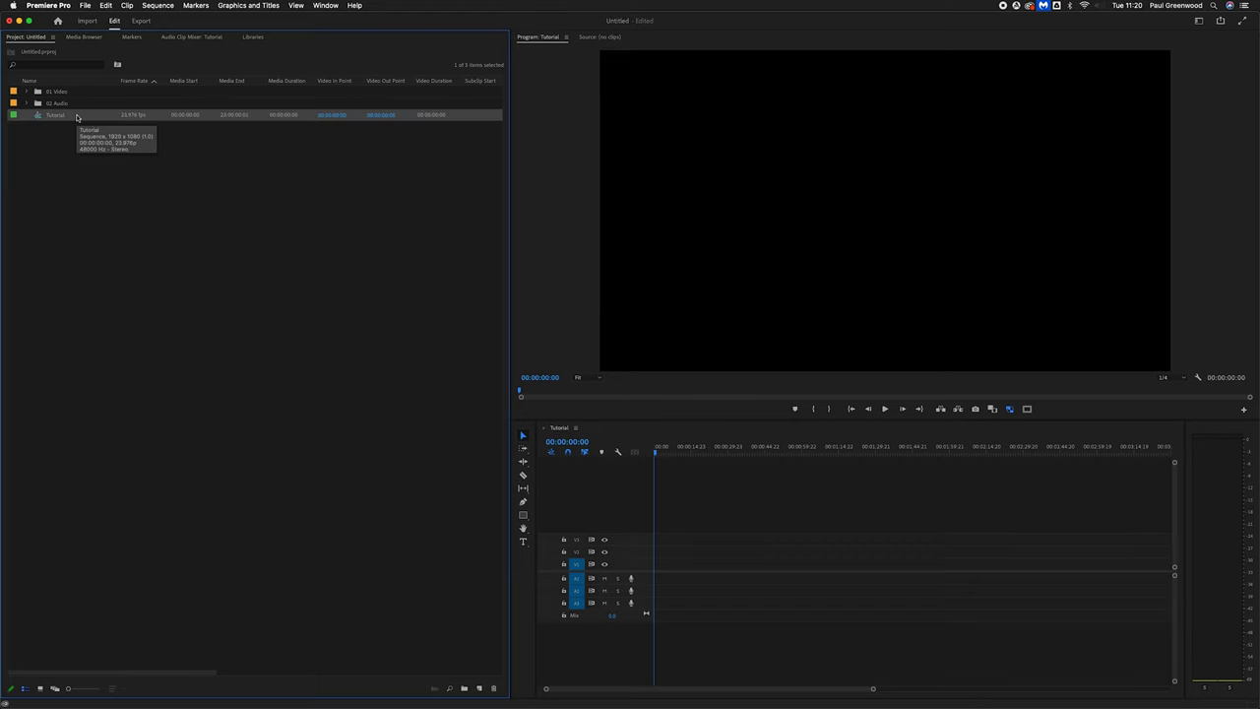
pyautogui.click(173, 259)
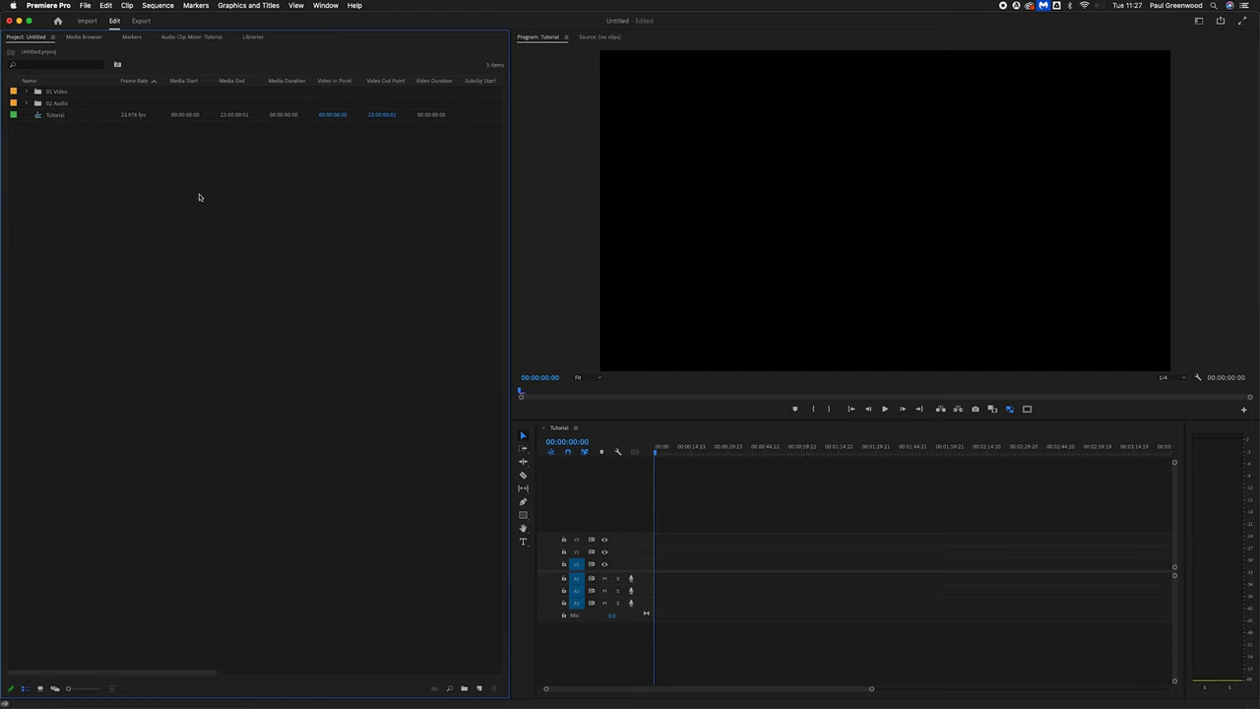
pyautogui.click(69, 115)
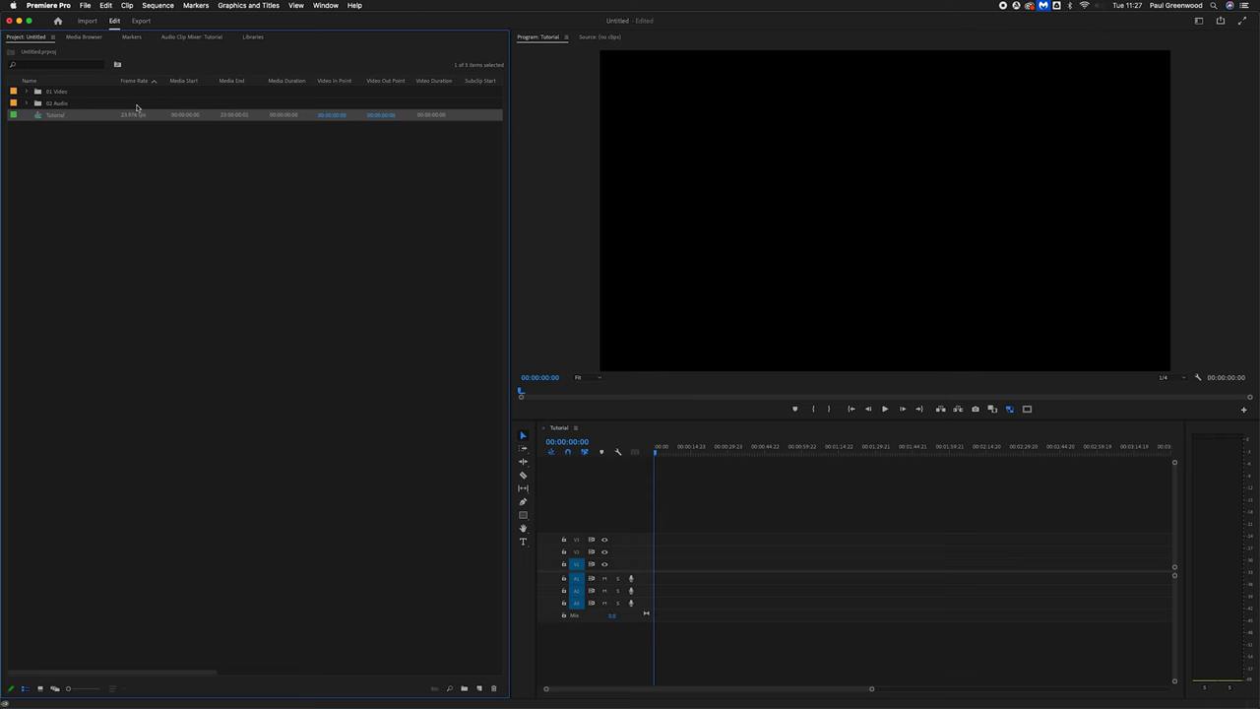
pyautogui.click(158, 6)
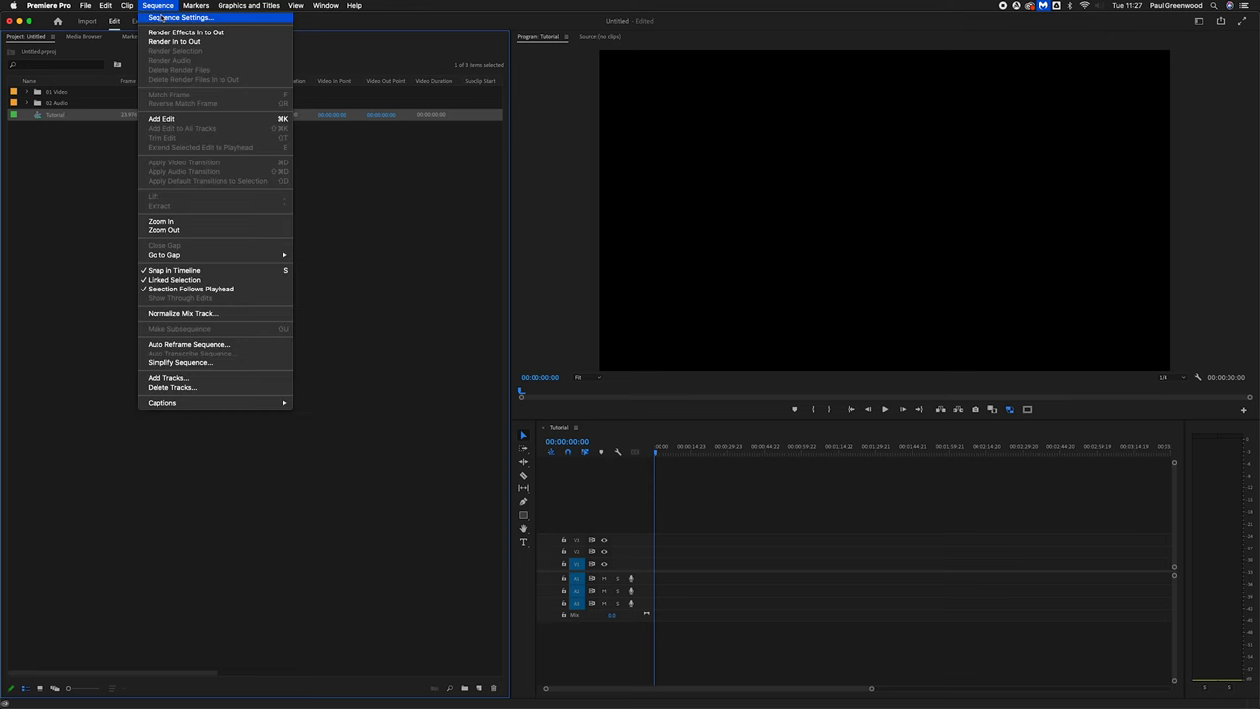
pyautogui.click(162, 17)
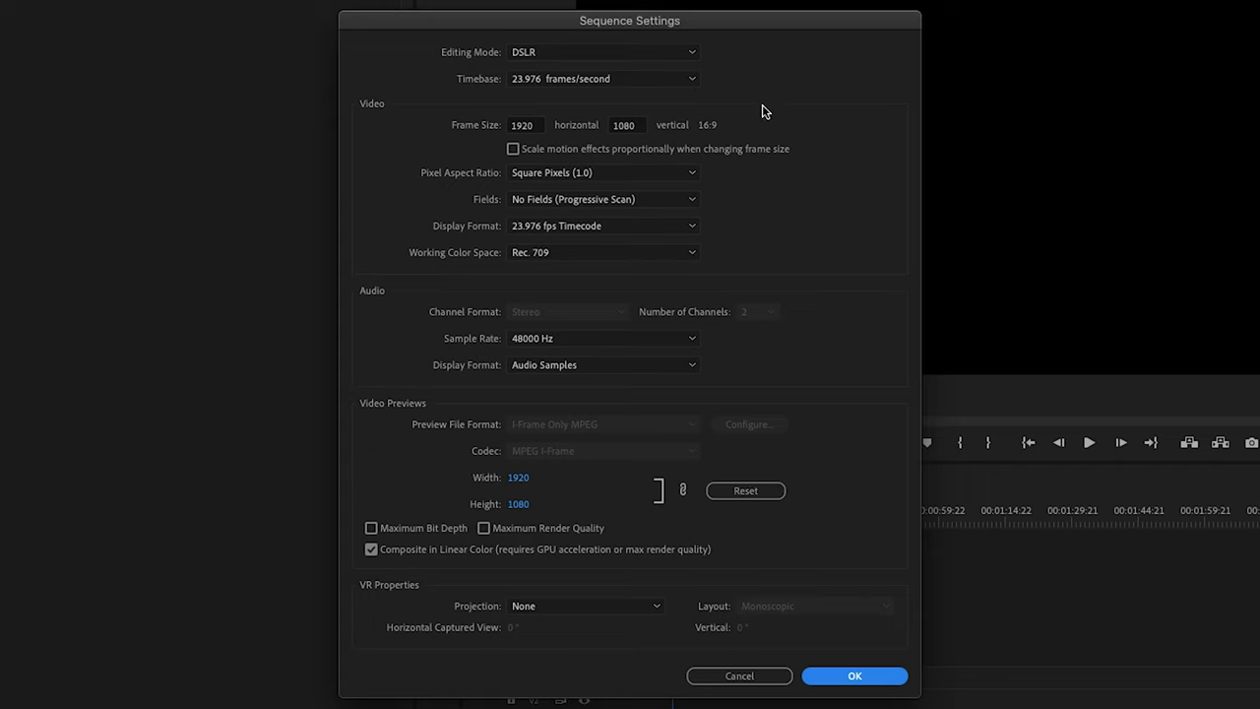
# Check the available frame rates in the Sequence Settings Timebase dropdown.
pyautogui.click(674, 76)
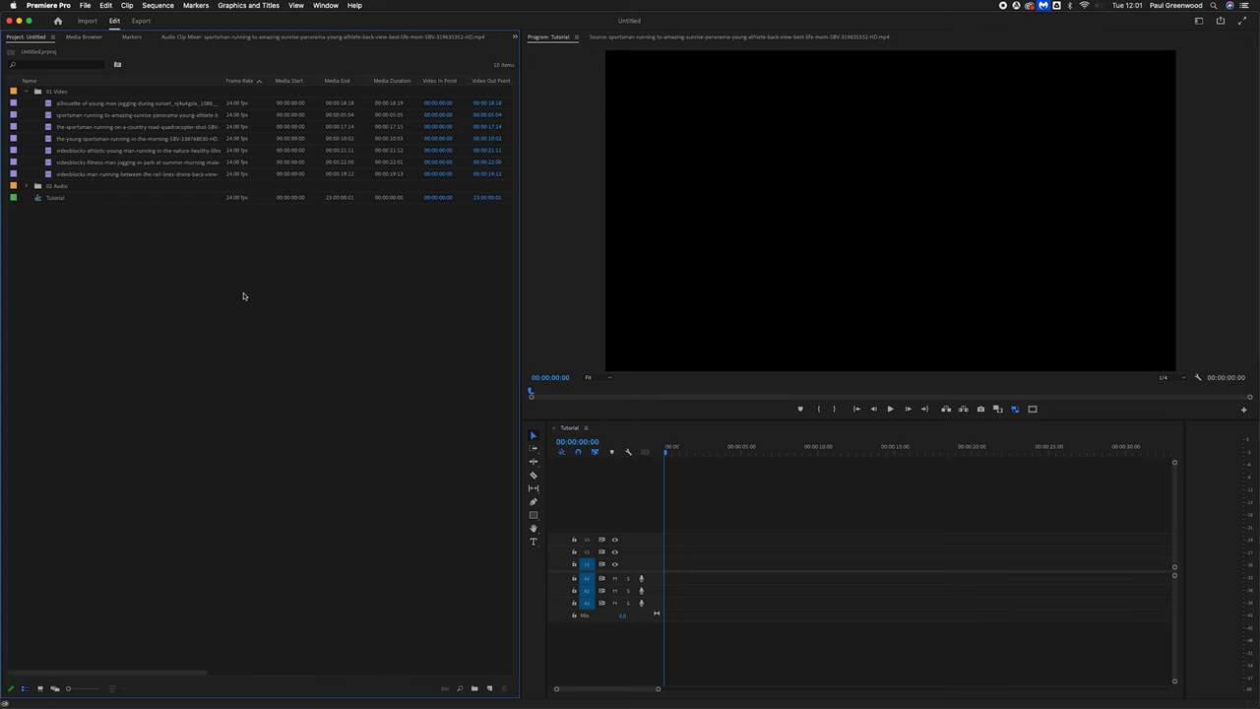
# Switch to the Editing workspace layout from Window > Workspaces.
pyautogui.click(326, 6)
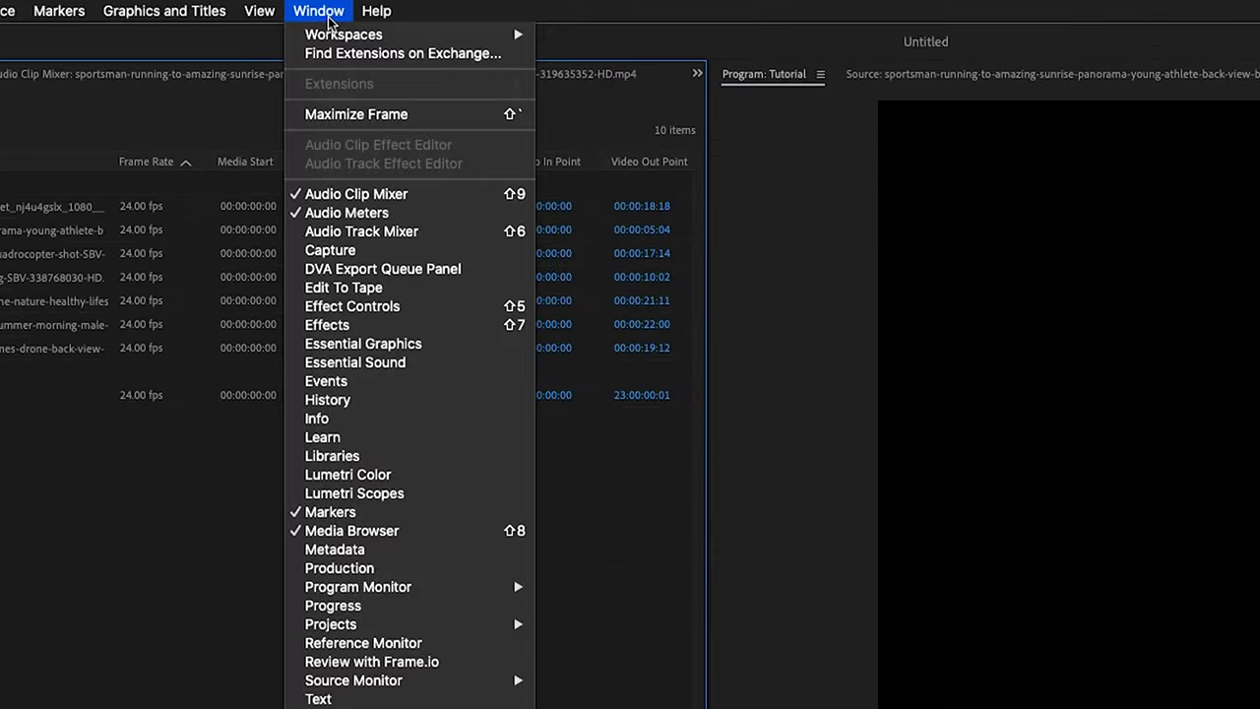
pyautogui.moveTo(330, 16)
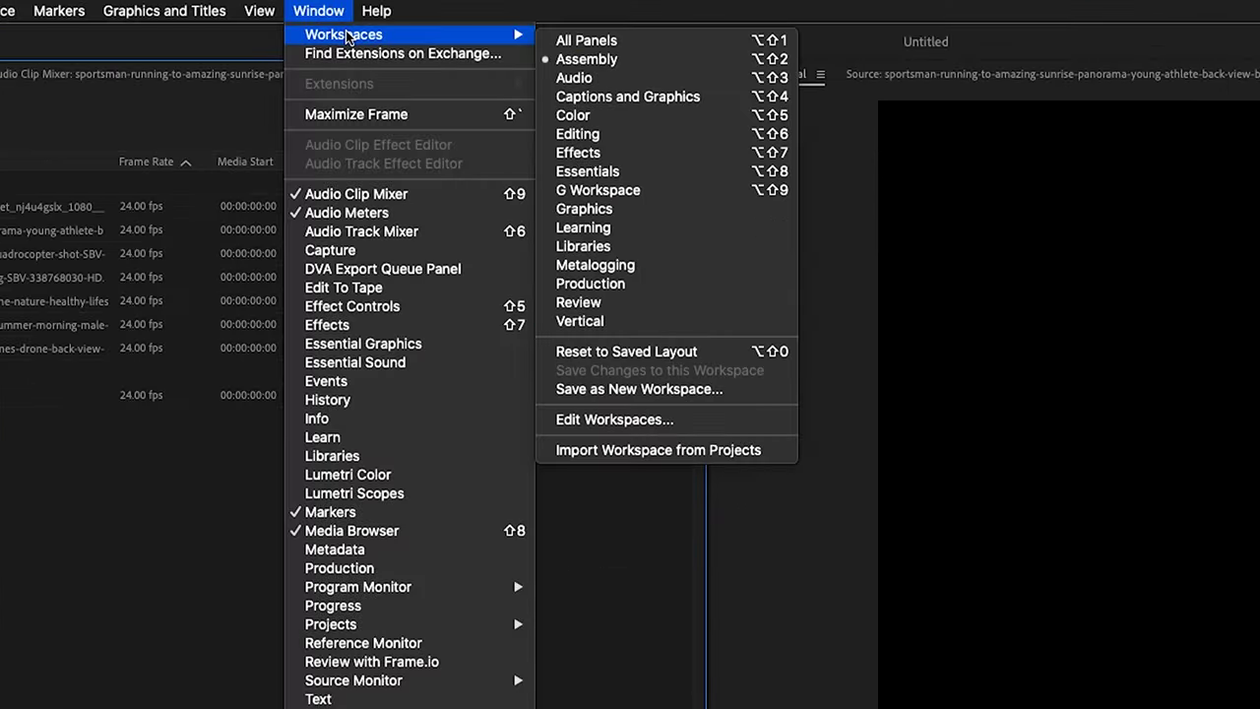
pyautogui.click(636, 136)
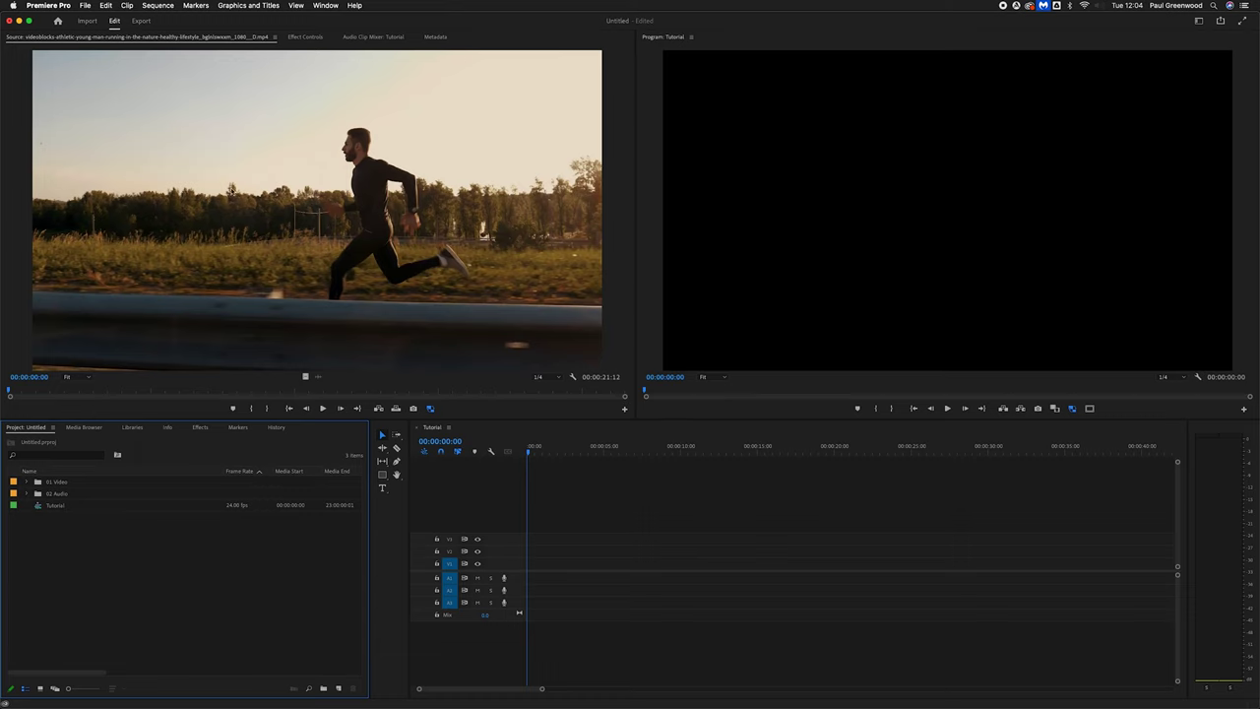
# Activate the Source monitor, then the Program monitor, then the Source monitor again.
pyautogui.click(247, 188)
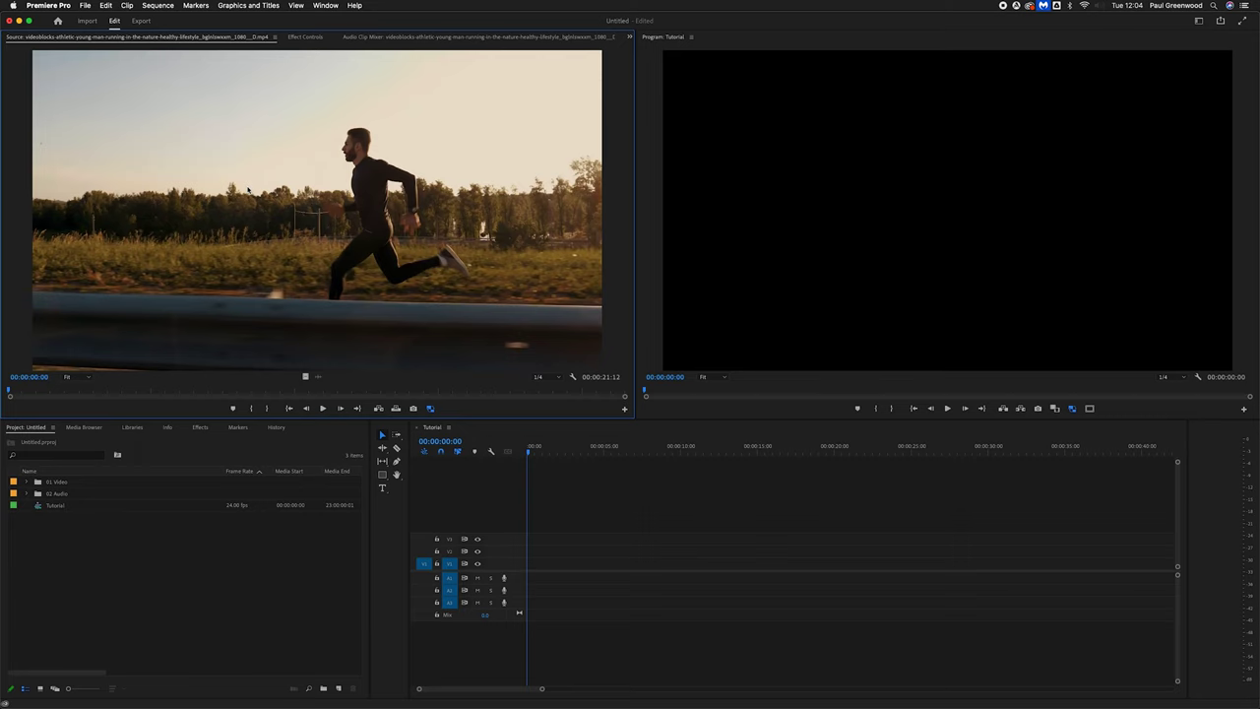
pyautogui.click(802, 181)
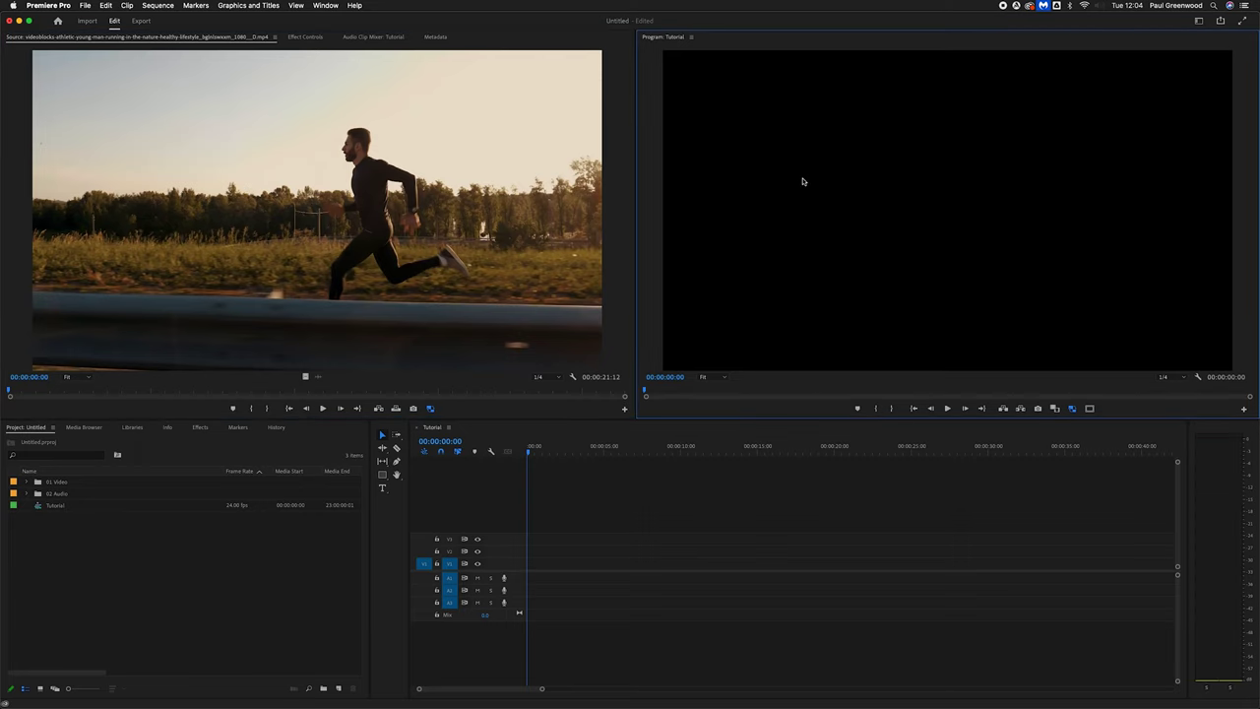
pyautogui.click(337, 187)
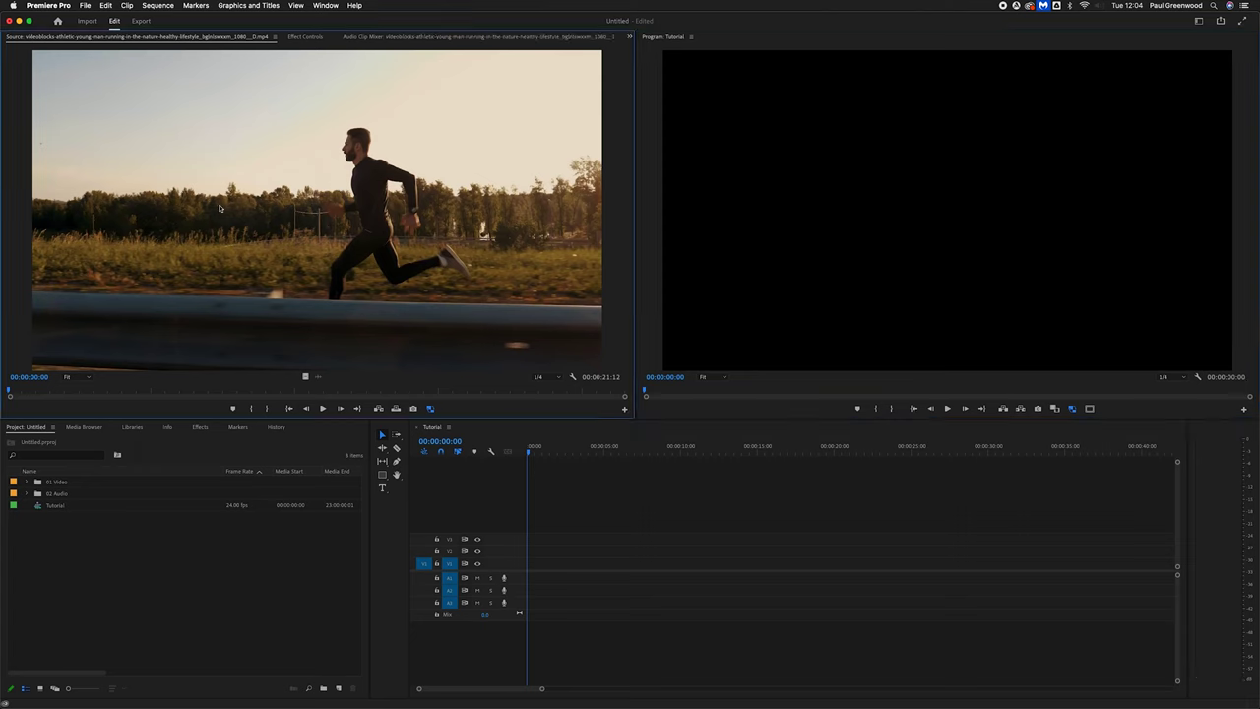
# Expand 01 Video, preview the aerial and sportsman clips, then load the athletic running clip.
pyautogui.click(24, 482)
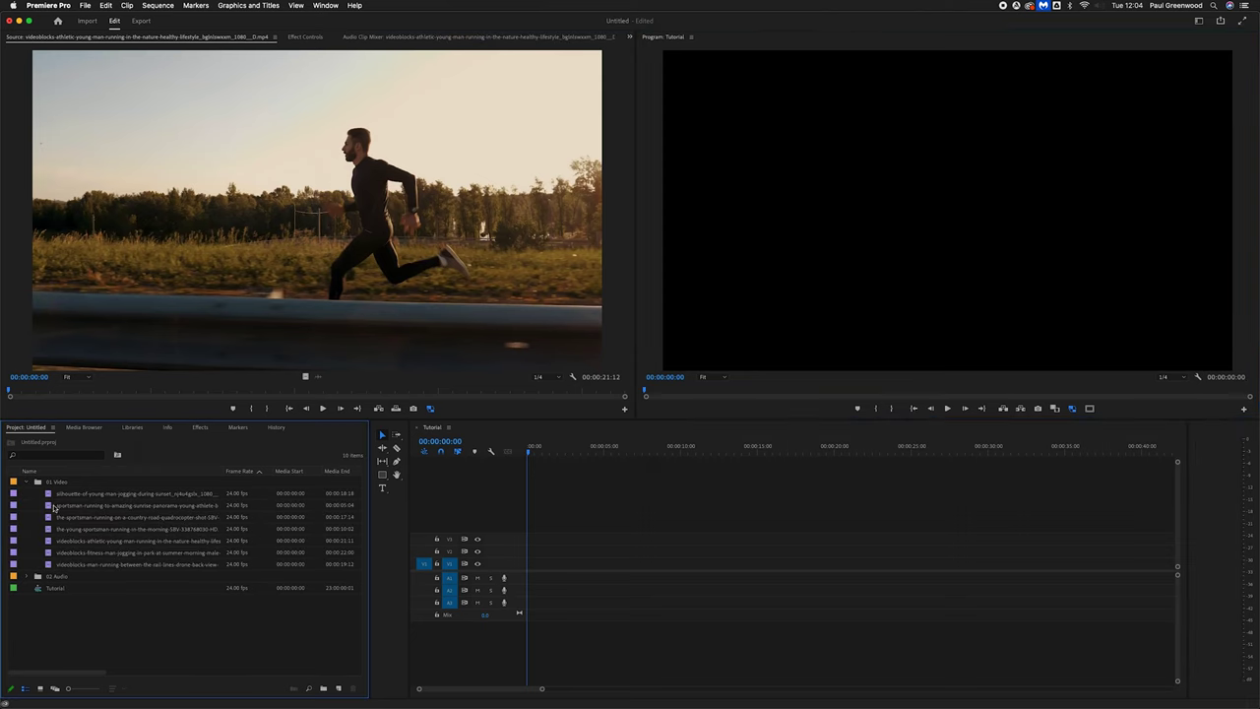
pyautogui.doubleClick(48, 518)
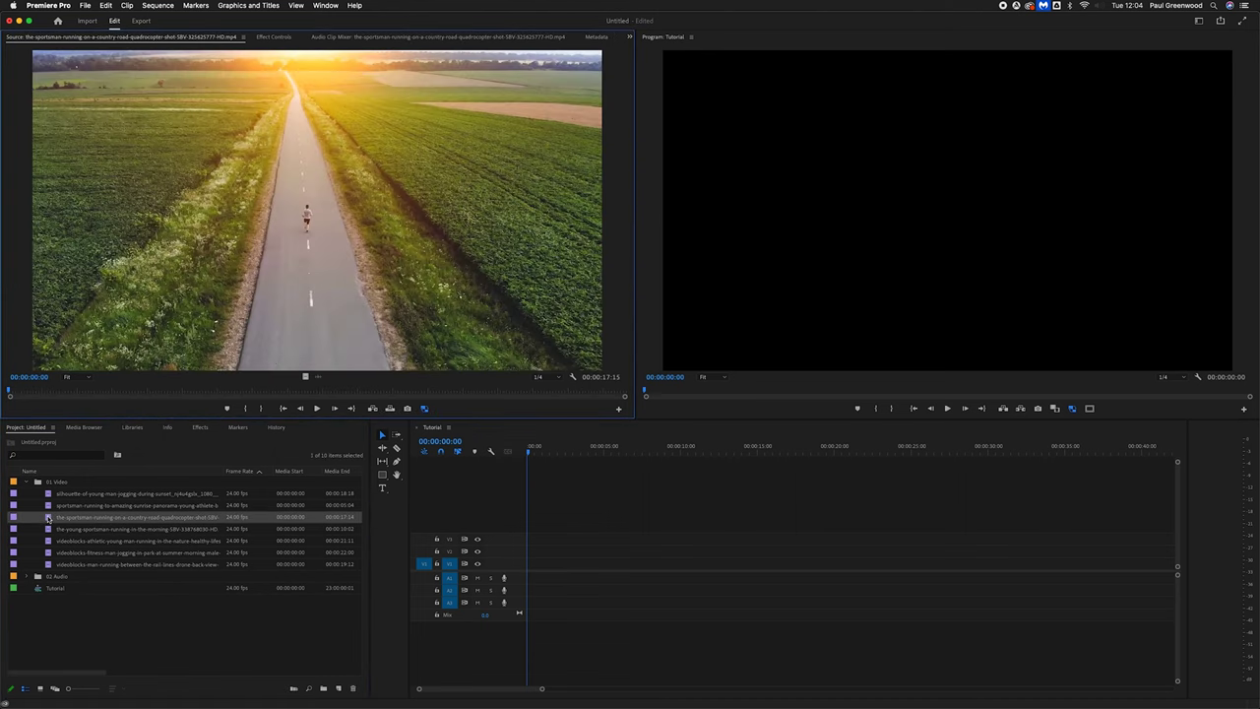
pyautogui.doubleClick(48, 530)
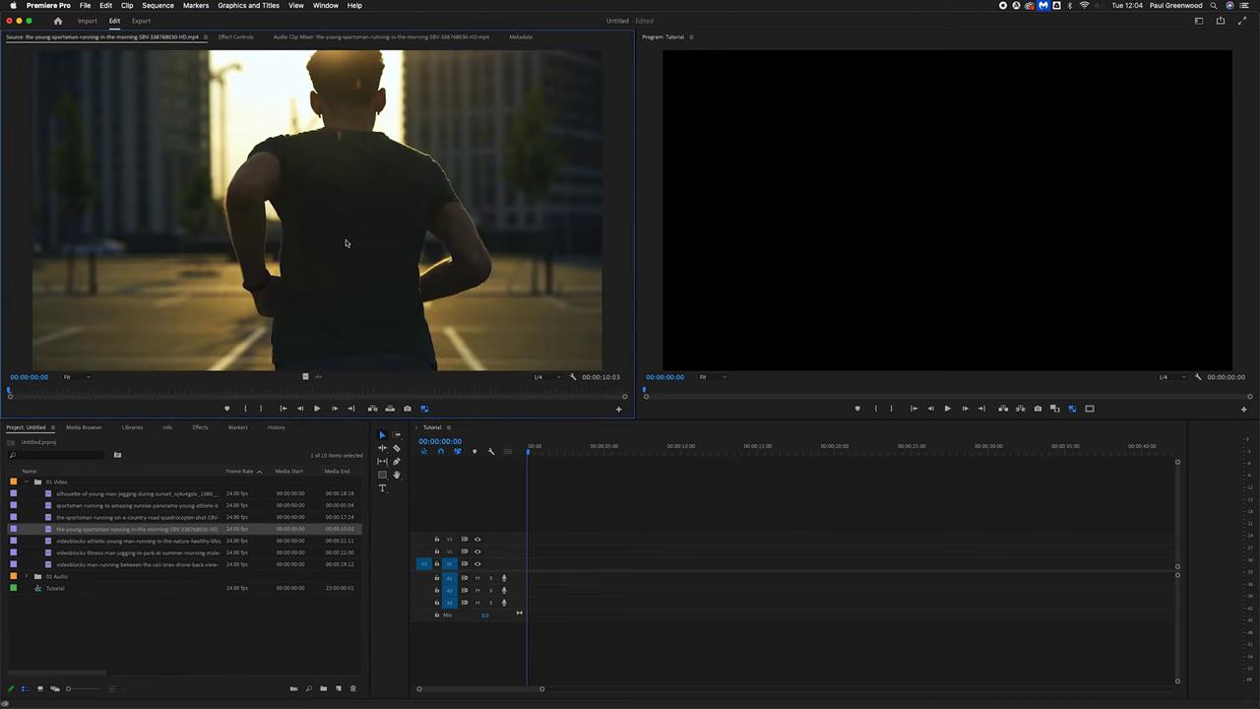
pyautogui.click(316, 408)
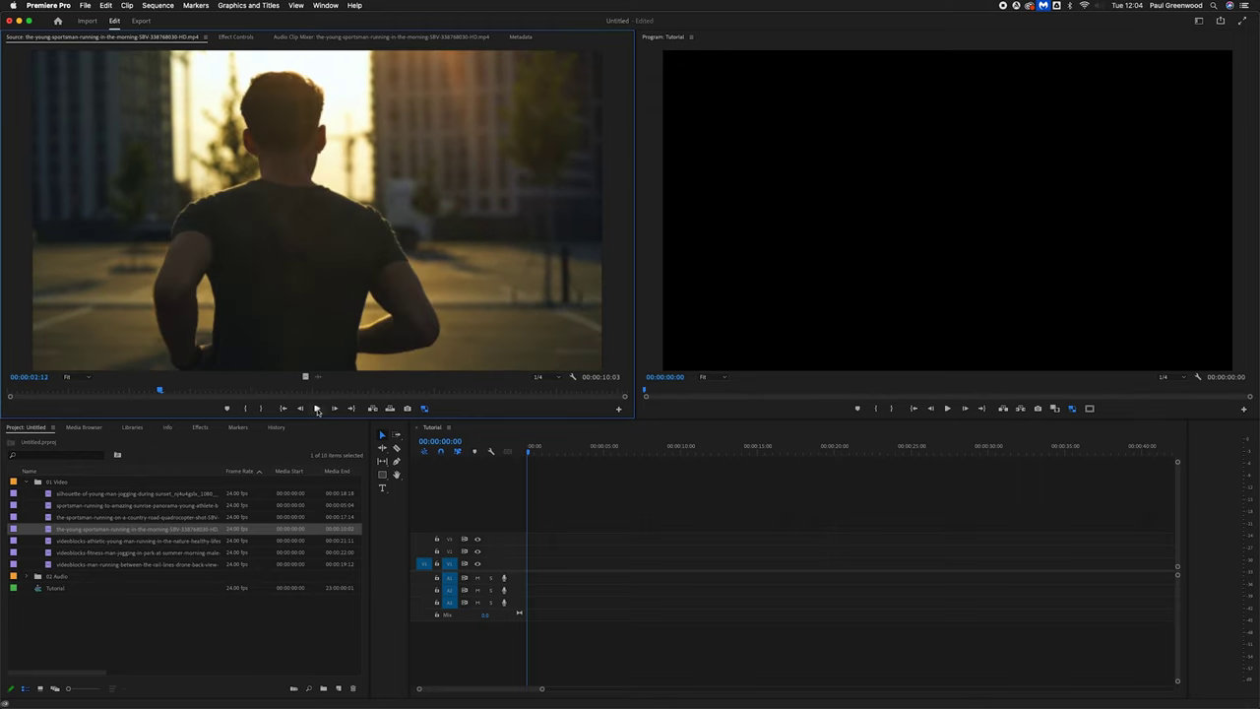
pyautogui.click(316, 409)
pyautogui.doubleClick(48, 540)
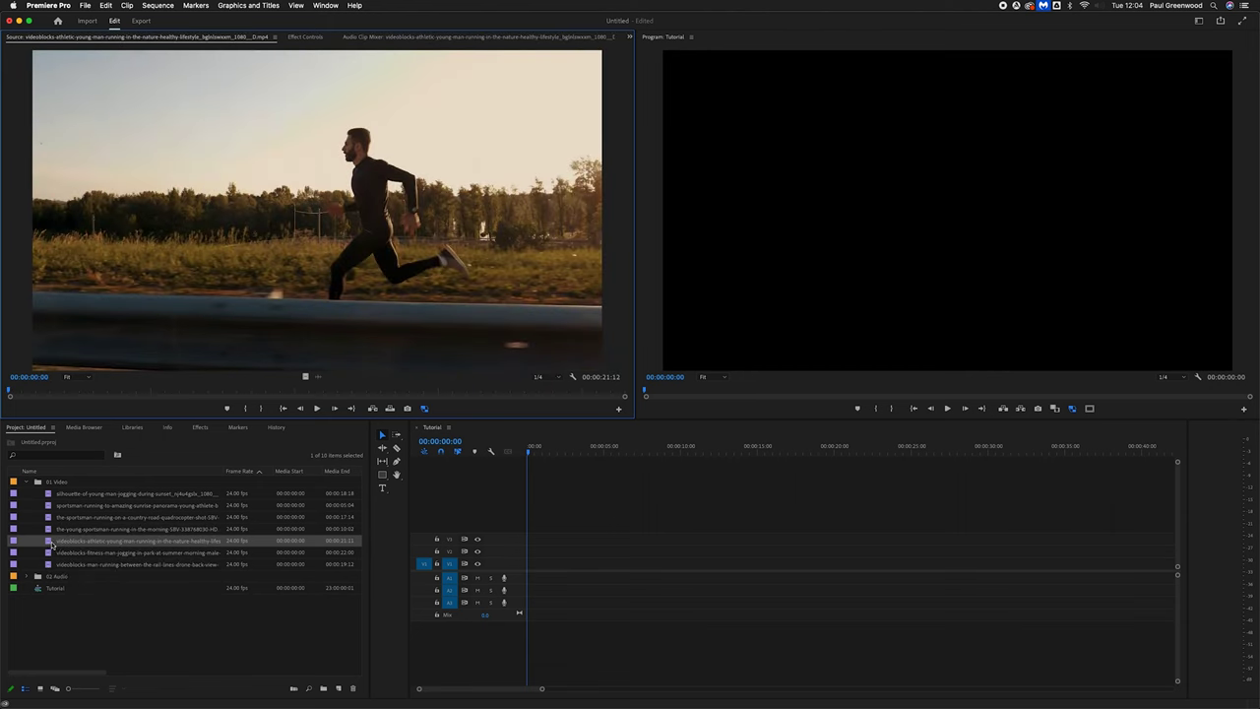
# Place the athletic running clip on V1, then delete it from the timeline.
pyautogui.moveTo(48, 540); pyautogui.dragTo(530, 570)
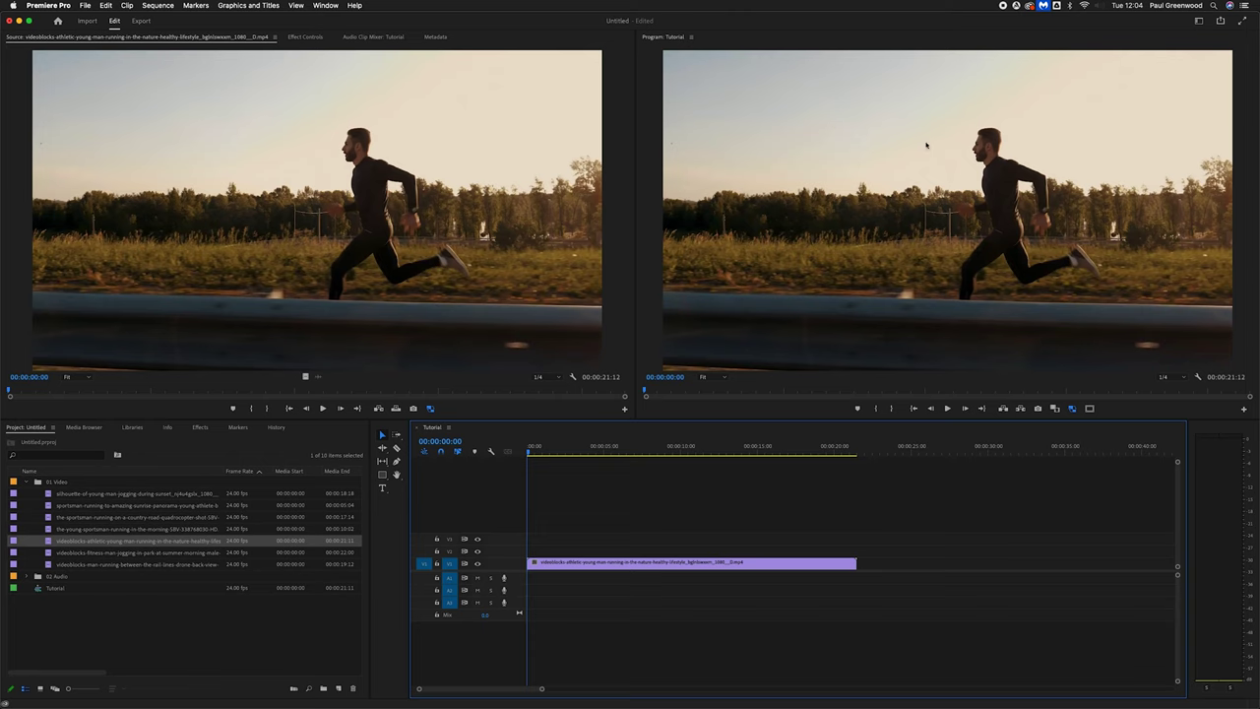
pyautogui.click(556, 569)
pyautogui.press('Delete')
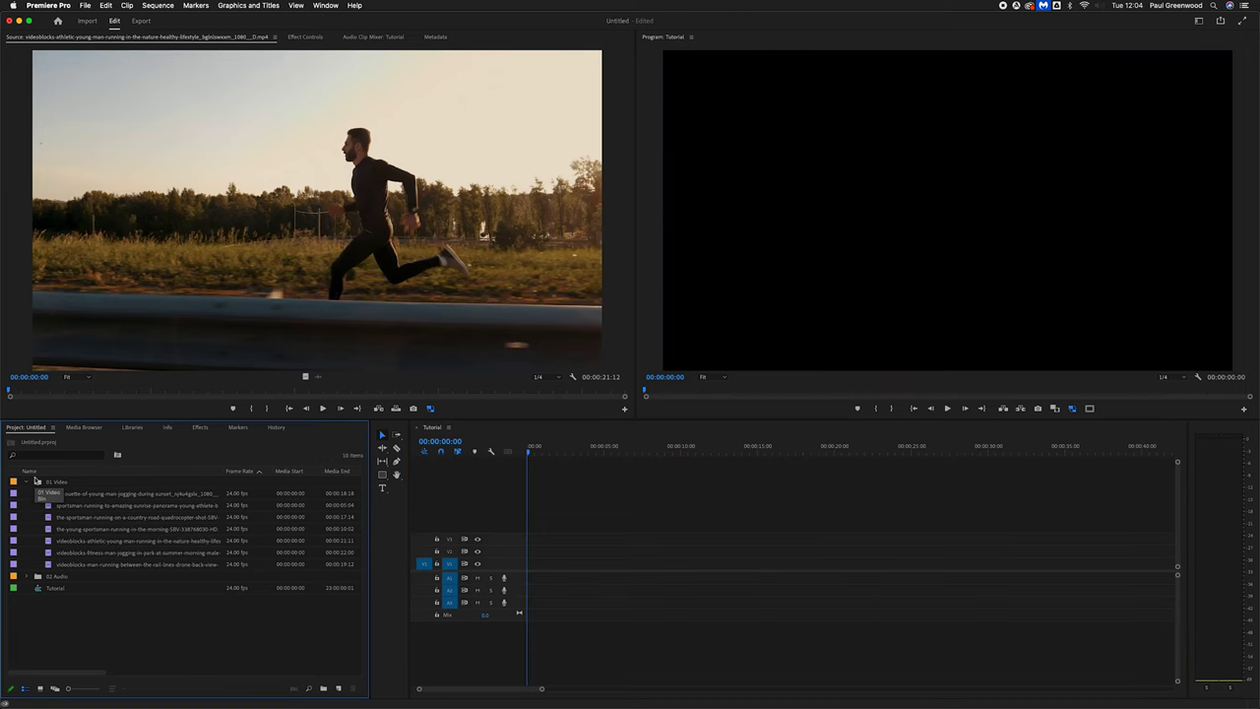
# Preview the feel-the-inspiration track from the 02 Audio bin and put the silhouette jogging clip at the start of V1.
pyautogui.click(26, 576)
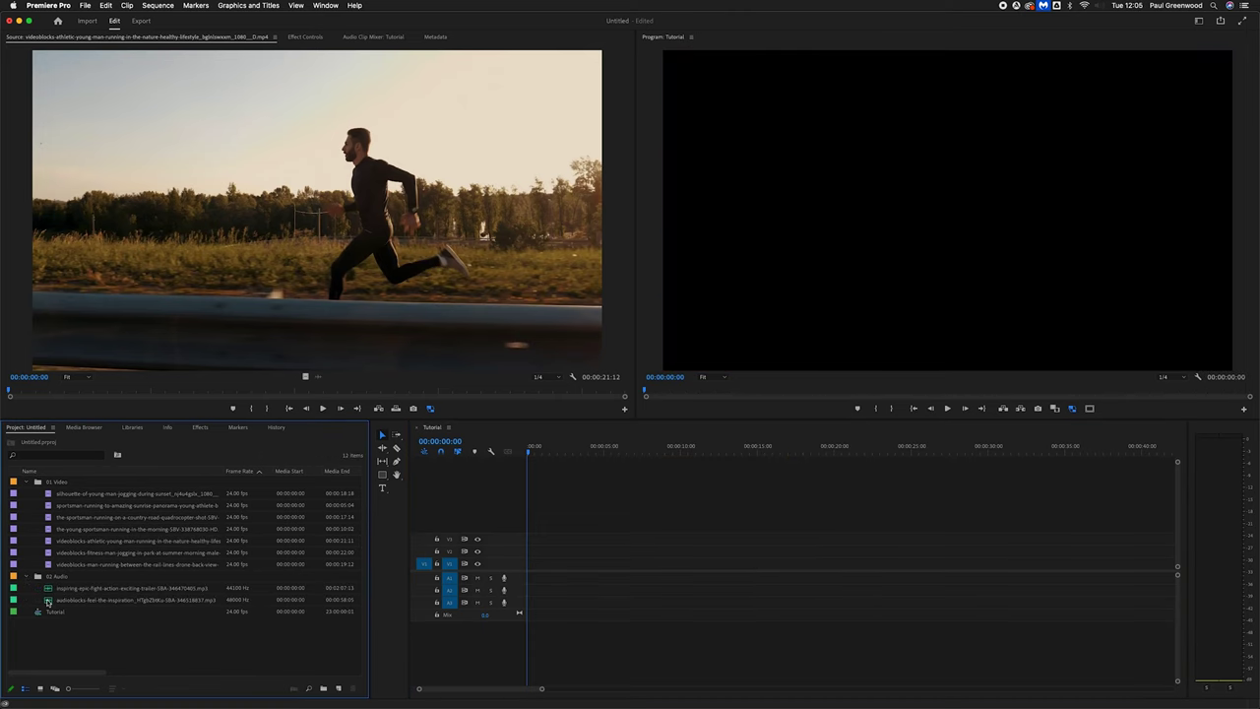
pyautogui.doubleClick(47, 601)
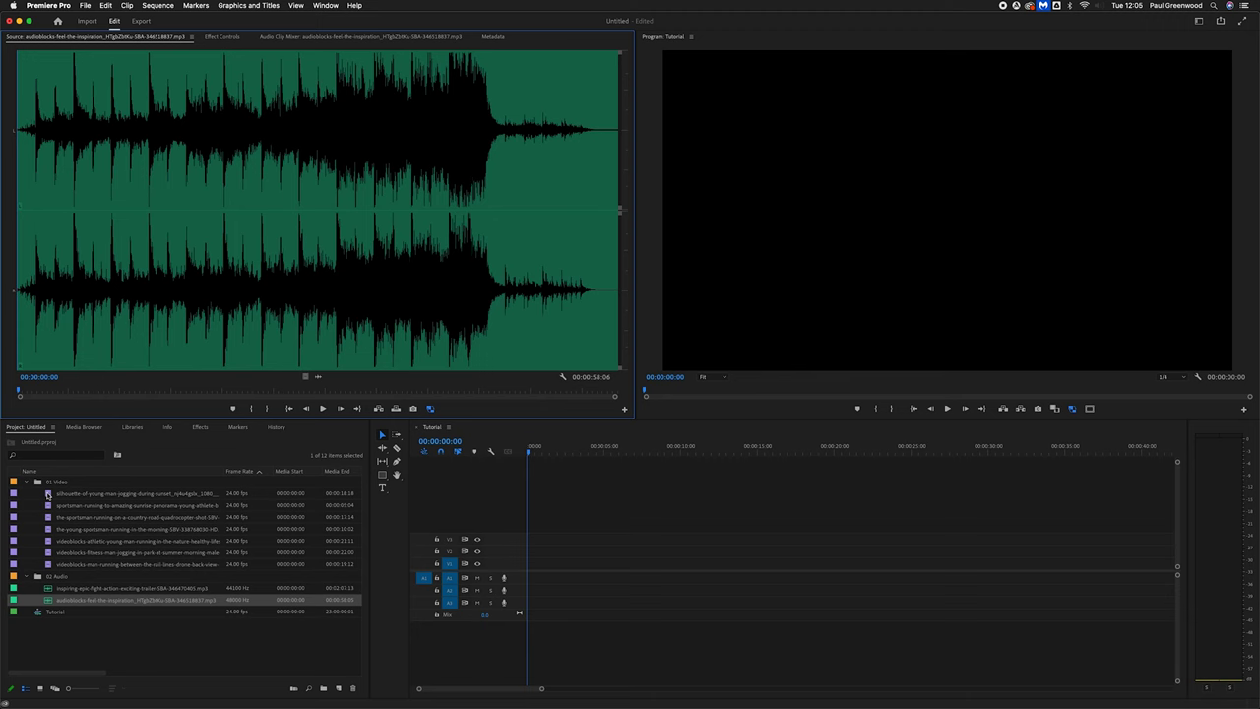
pyautogui.moveTo(48, 494); pyautogui.dragTo(528, 563)
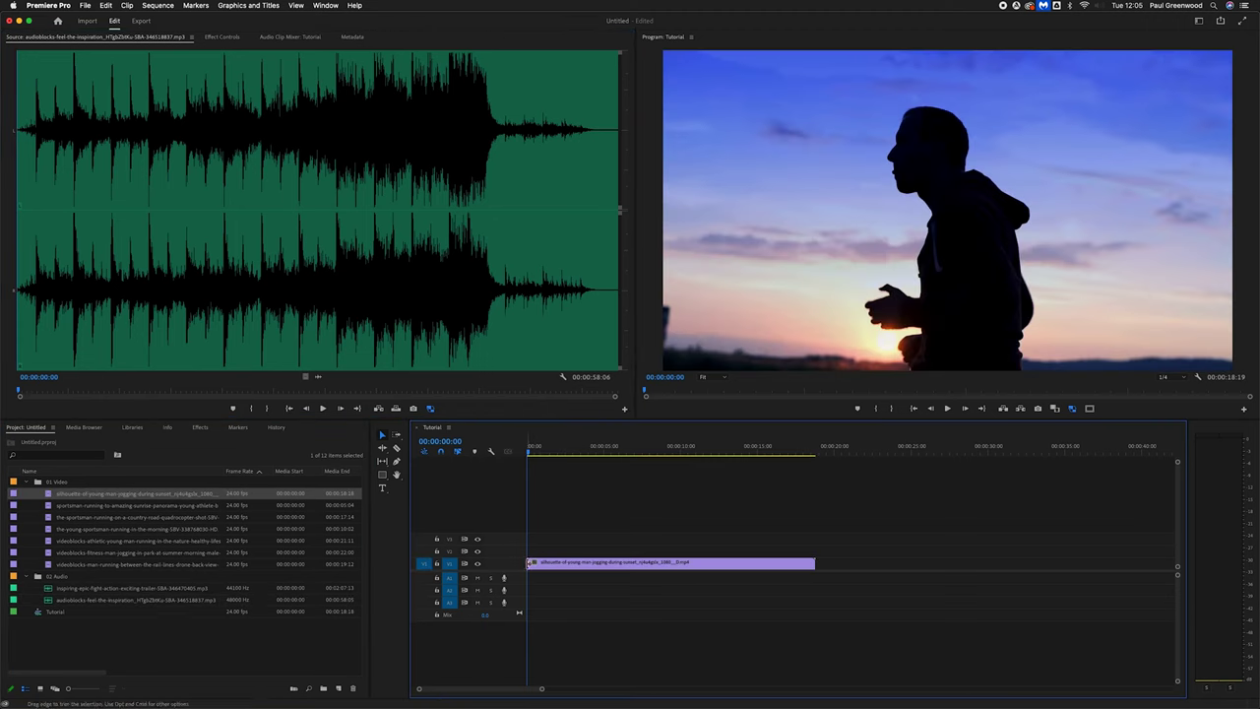
# In Effect Controls, scale the silhouette clip to about 141%, then reset Scale to 100.
pyautogui.click(222, 38)
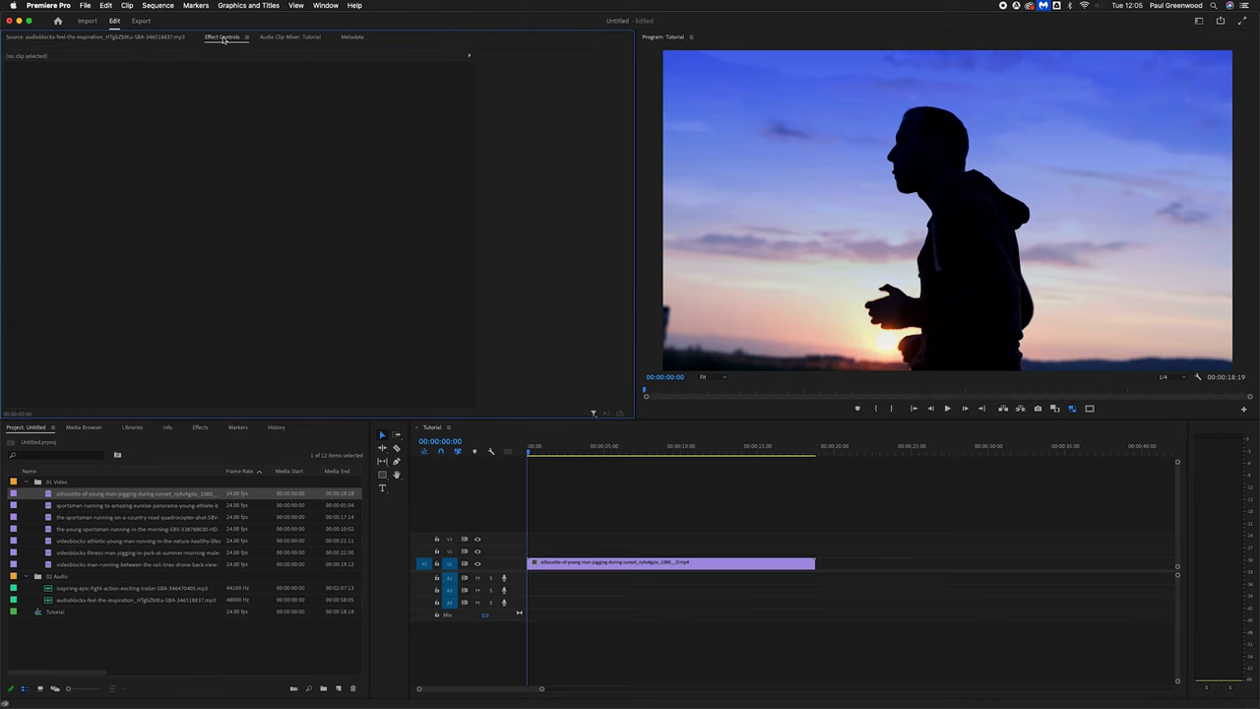
pyautogui.click(579, 565)
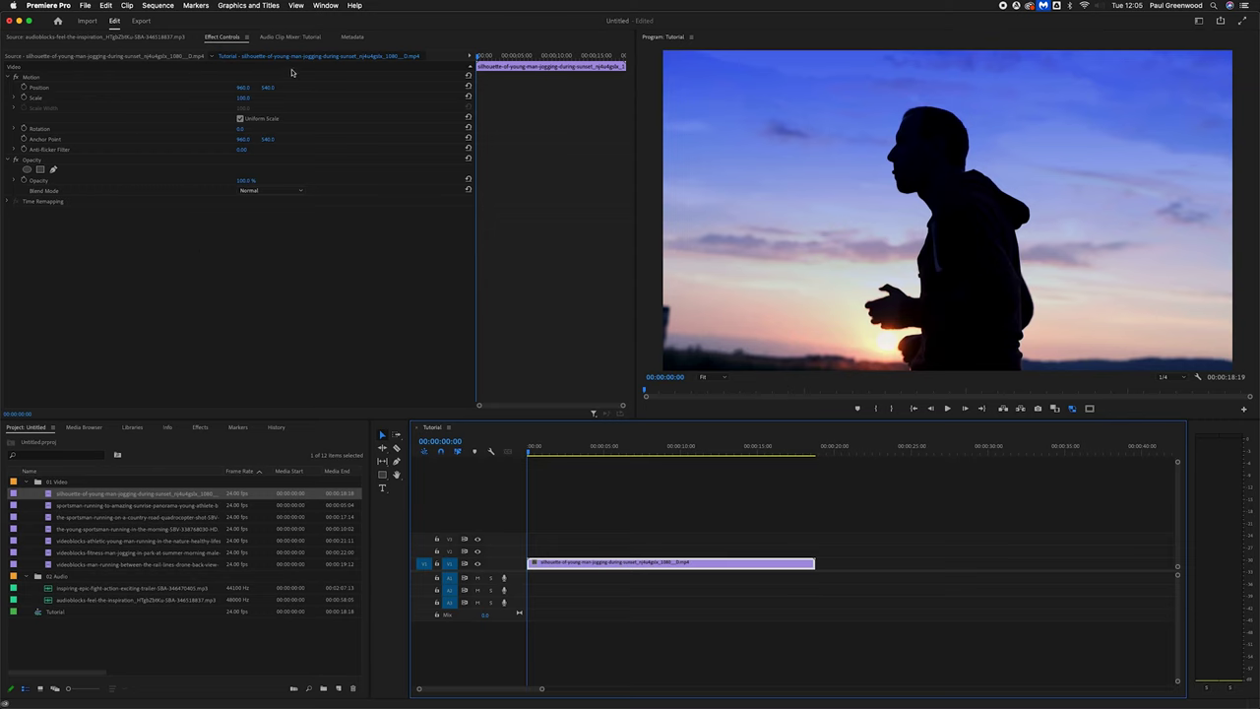
pyautogui.moveTo(243, 97)
pyautogui.mouseDown()
pyautogui.moveTo(284, 98)
pyautogui.moveTo(193, 98)
pyautogui.moveTo(250, 99)
pyautogui.mouseUp()
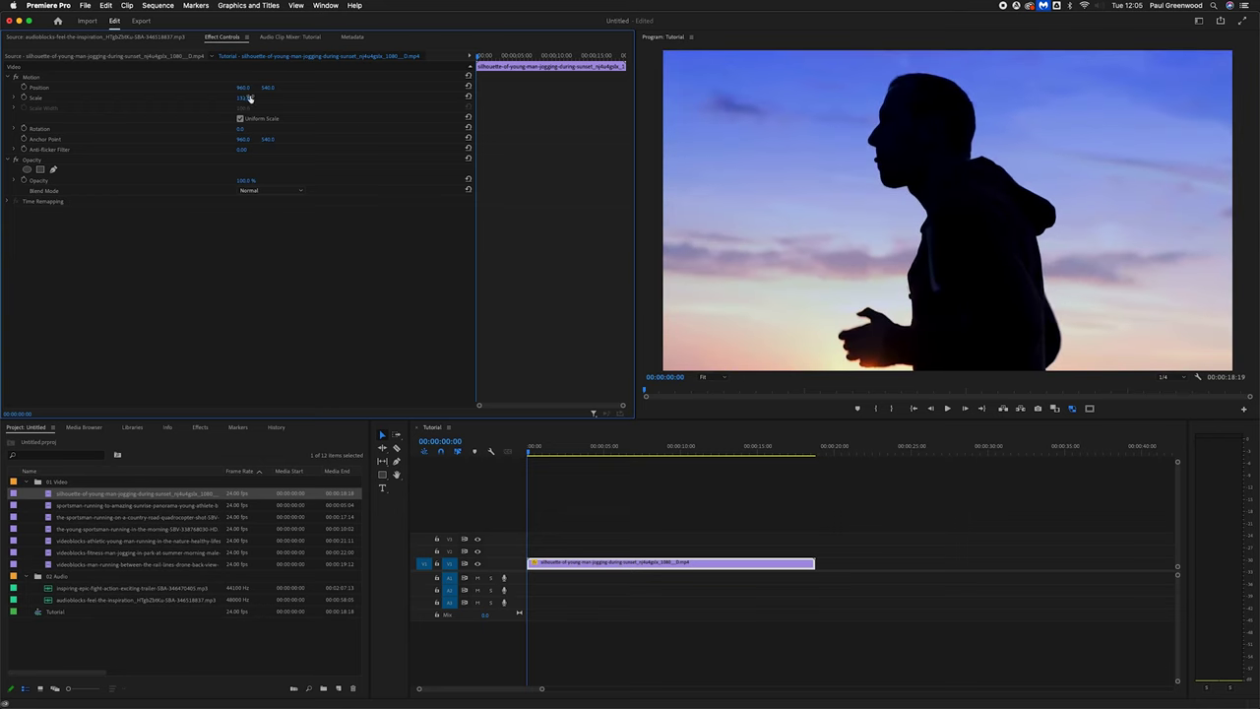
pyautogui.click(468, 97)
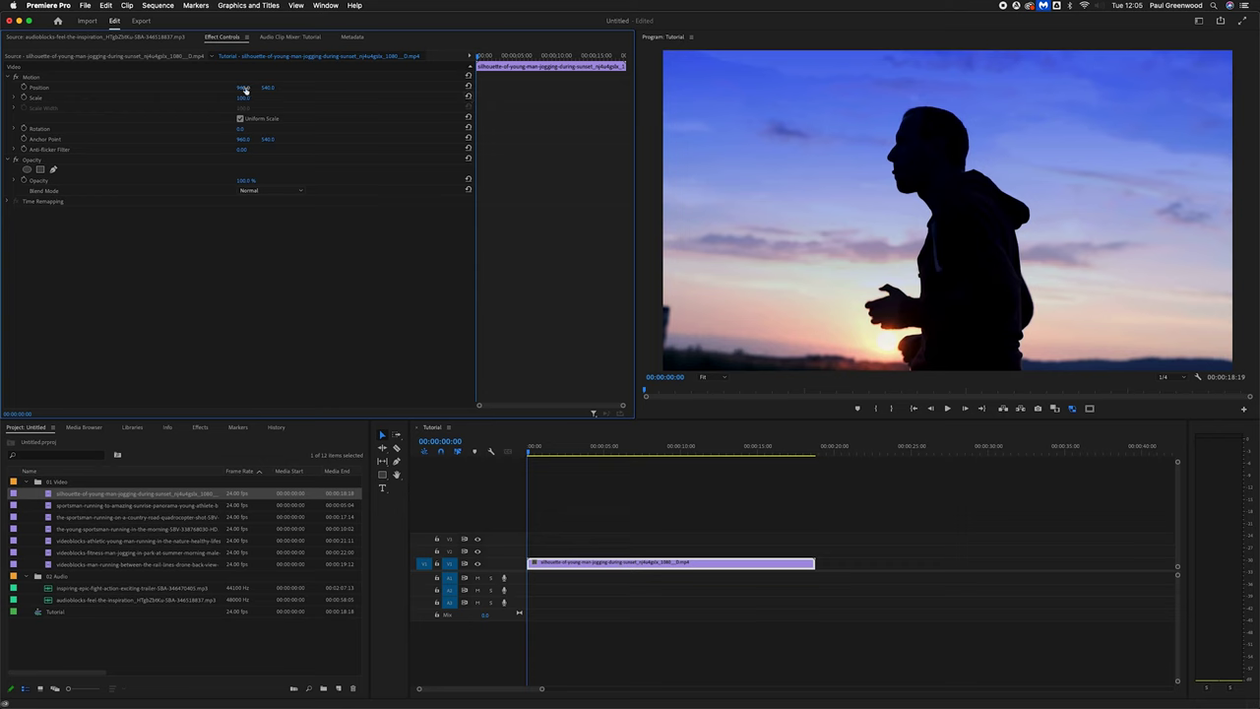
# Shift the clip's position left and up, then reset Position to 960, 540.
pyautogui.moveTo(241, 87); pyautogui.dragTo(308, 86)
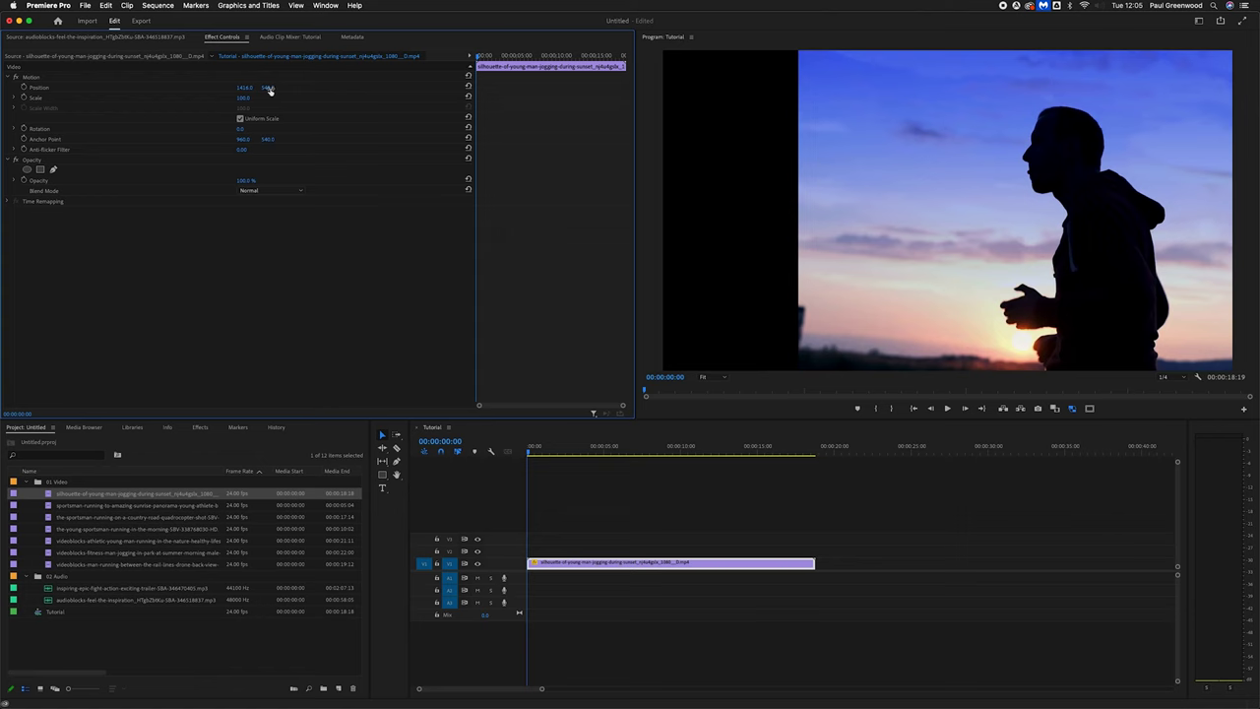
pyautogui.moveTo(268, 90)
pyautogui.mouseDown()
pyautogui.moveTo(128, 91)
pyautogui.moveTo(263, 90)
pyautogui.mouseUp()
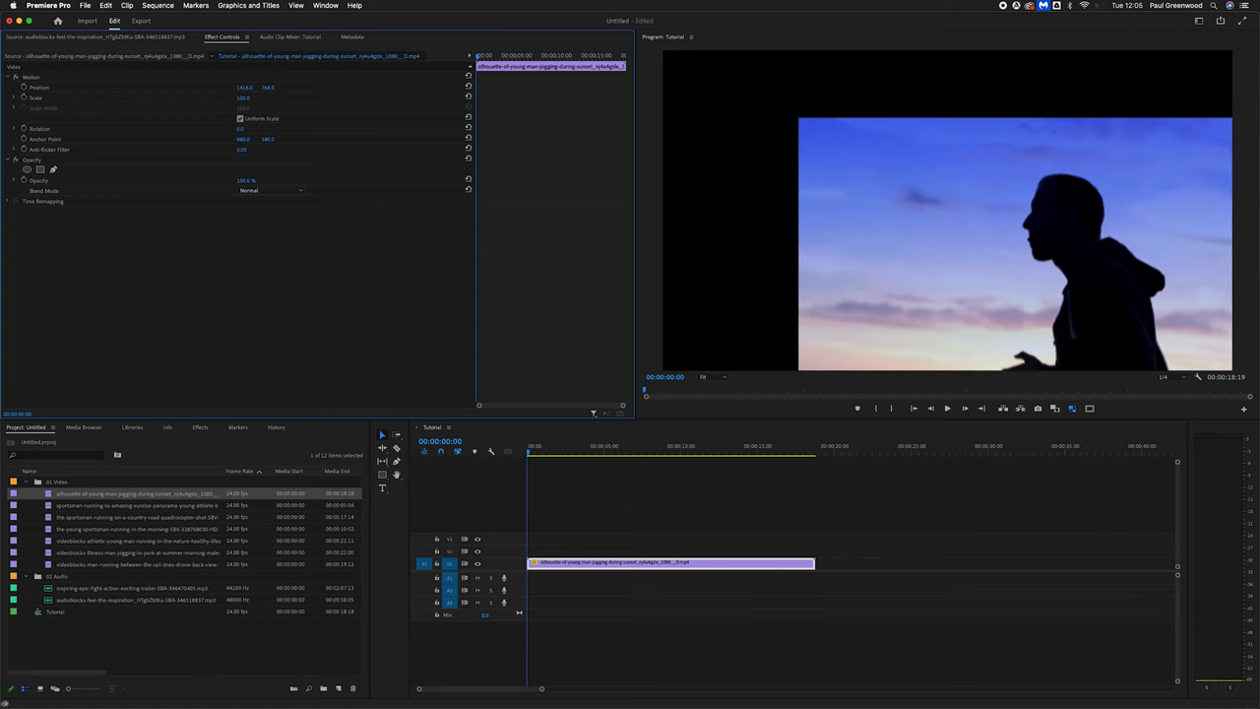
pyautogui.click(468, 86)
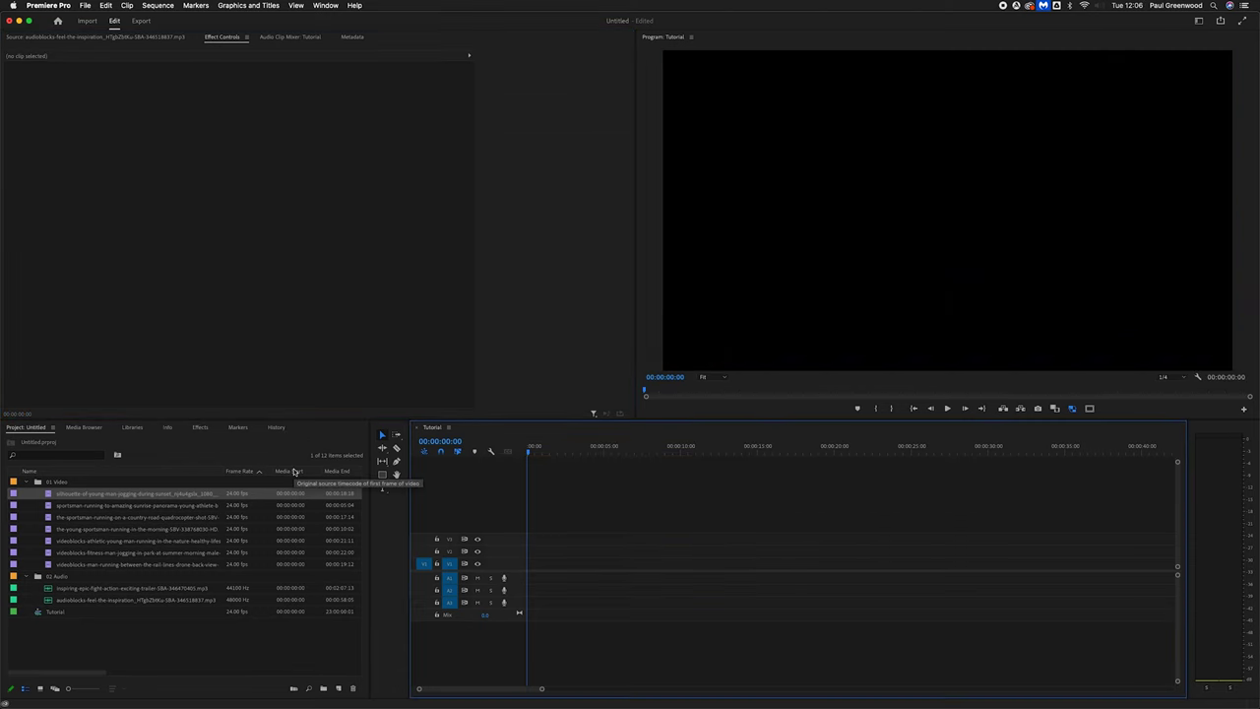
# Place the silhouette clip at 00:00 on V1, play it back, and scrub the playhead through it.
pyautogui.moveTo(48, 494); pyautogui.dragTo(522, 570)
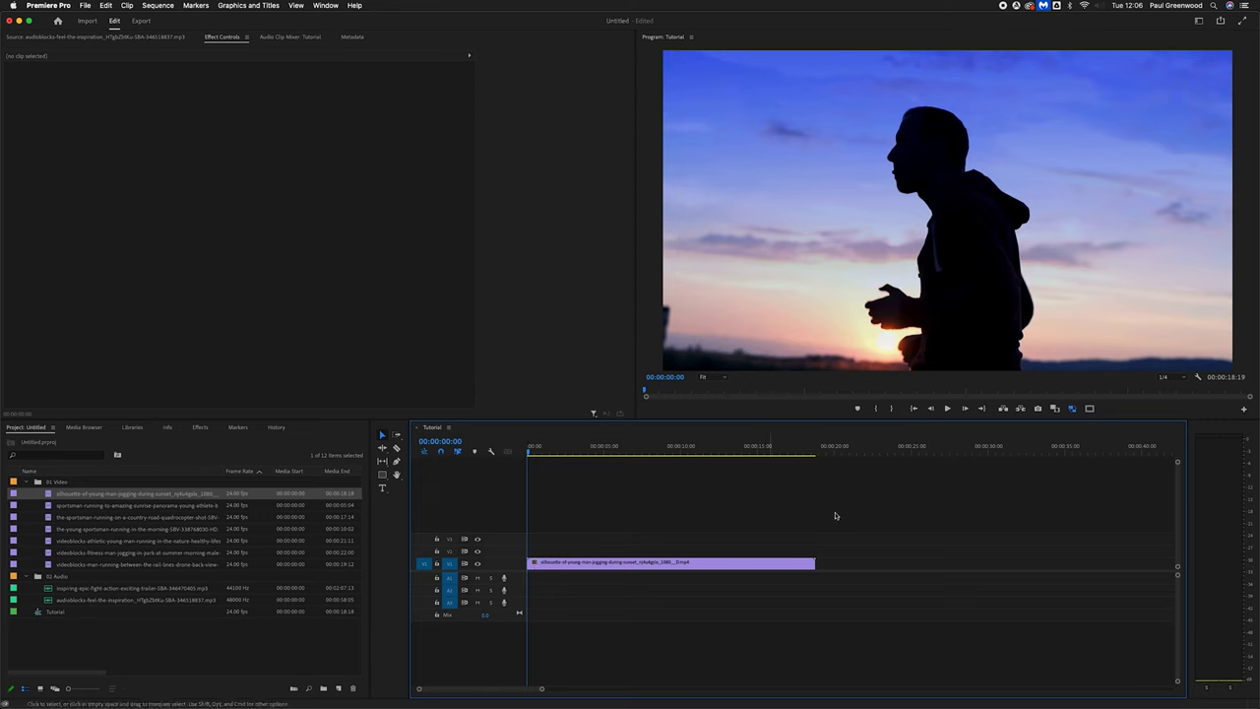
pyautogui.click(947, 408)
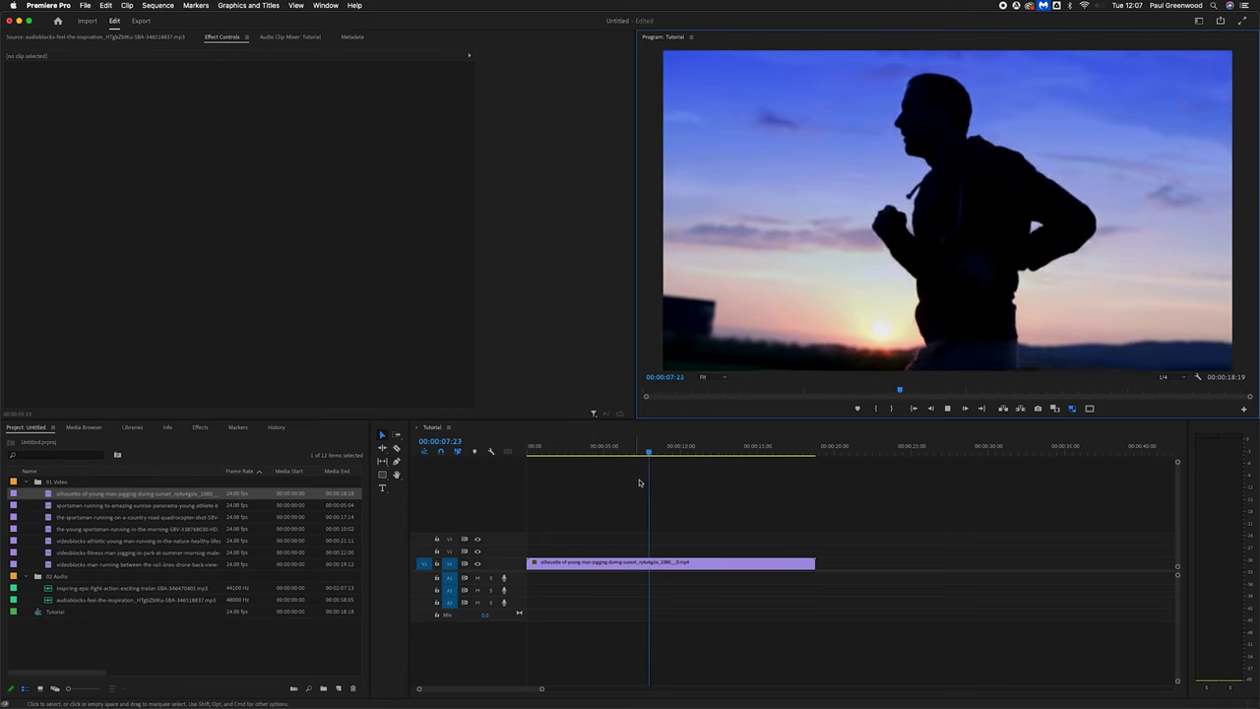
pyautogui.click(738, 563)
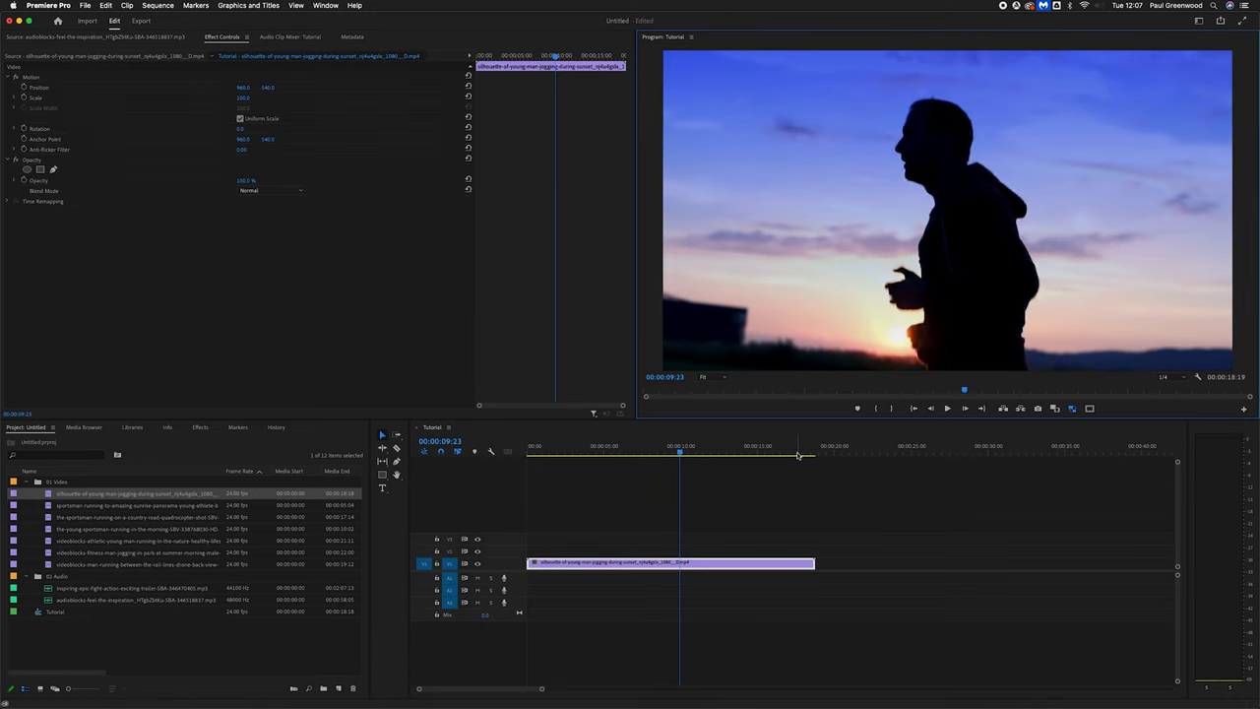
pyautogui.click(670, 451)
pyautogui.moveTo(670, 451); pyautogui.dragTo(506, 454)
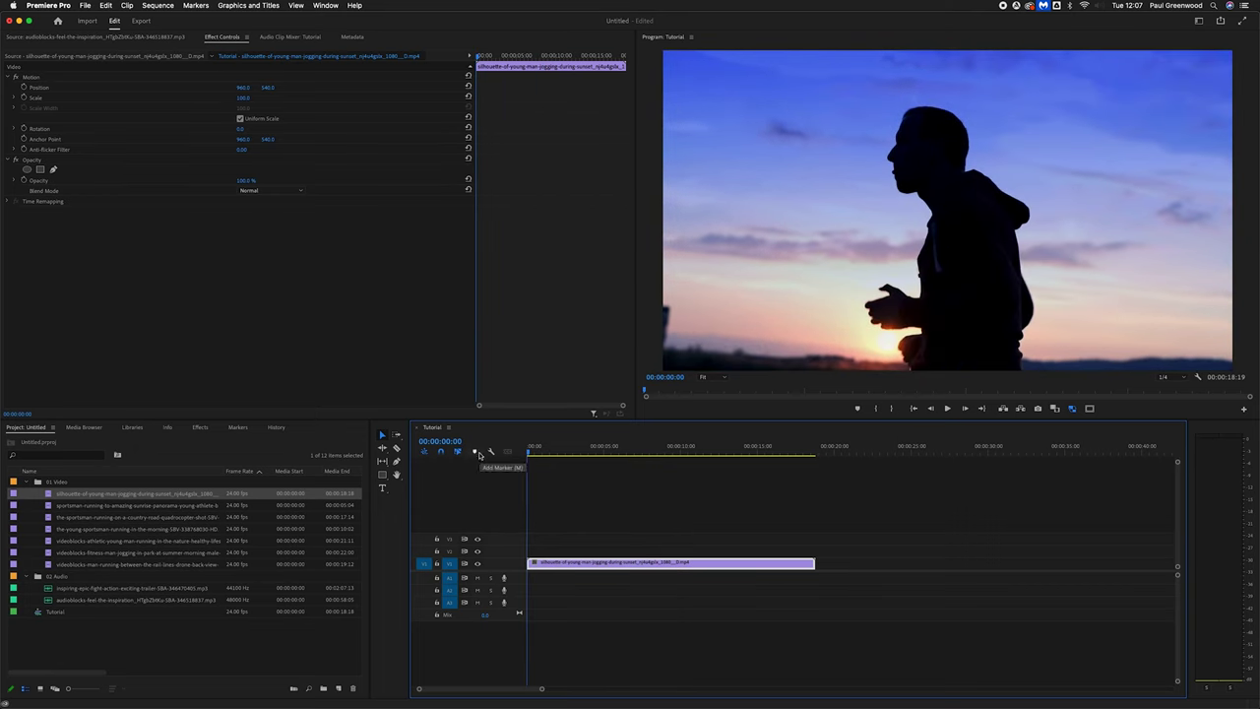
pyautogui.click(719, 453)
# Delete the silhouette clip from the timeline and load it in the Source monitor.
pyautogui.click(812, 452)
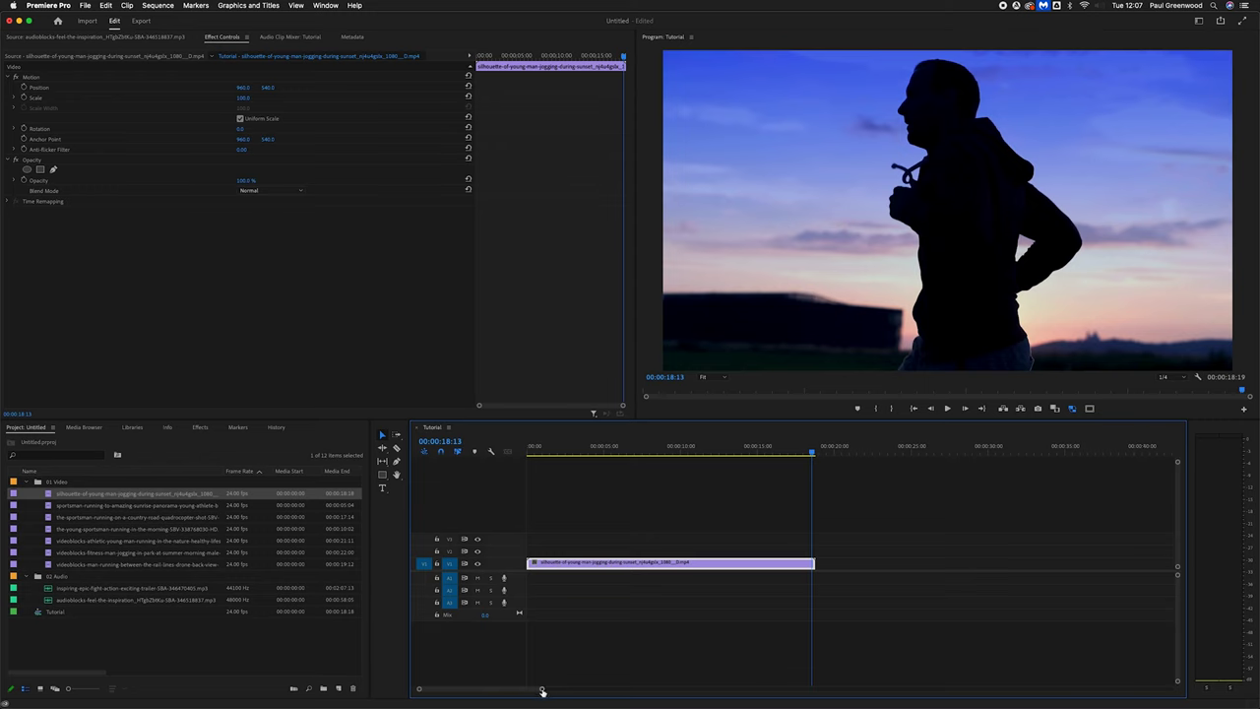
pyautogui.moveTo(541, 692); pyautogui.dragTo(879, 681)
pyautogui.press('Delete')
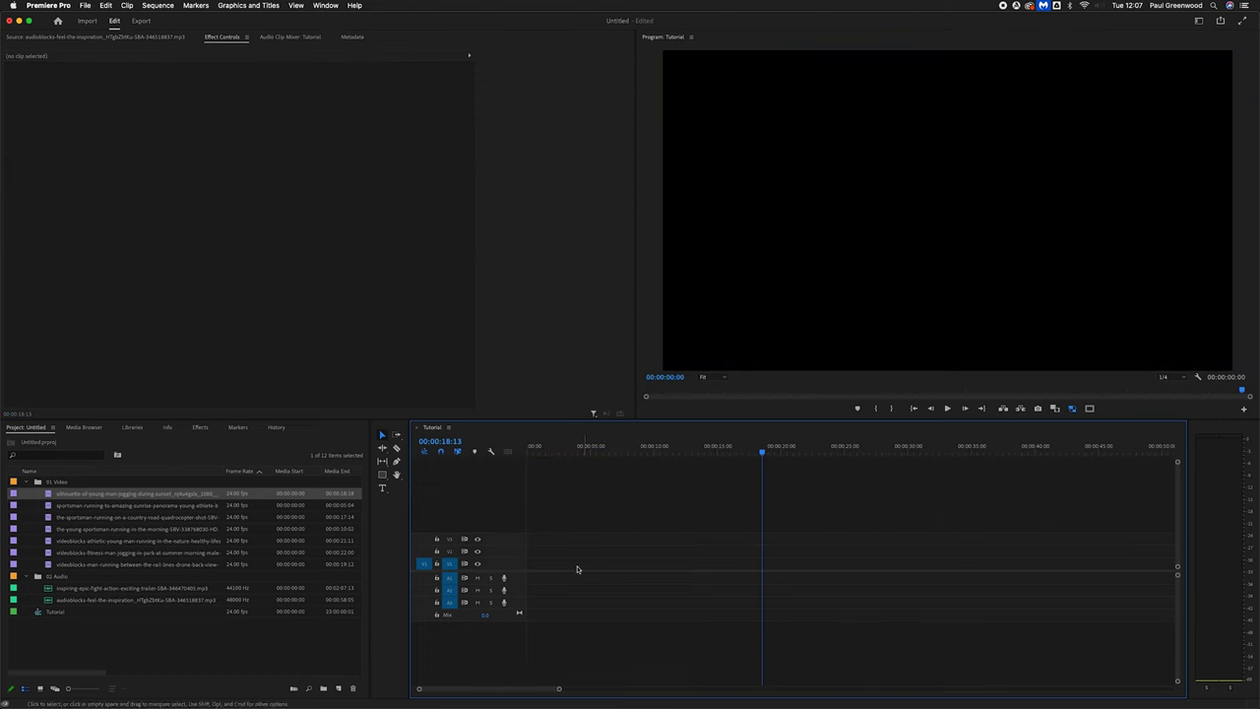
pyautogui.doubleClick(47, 494)
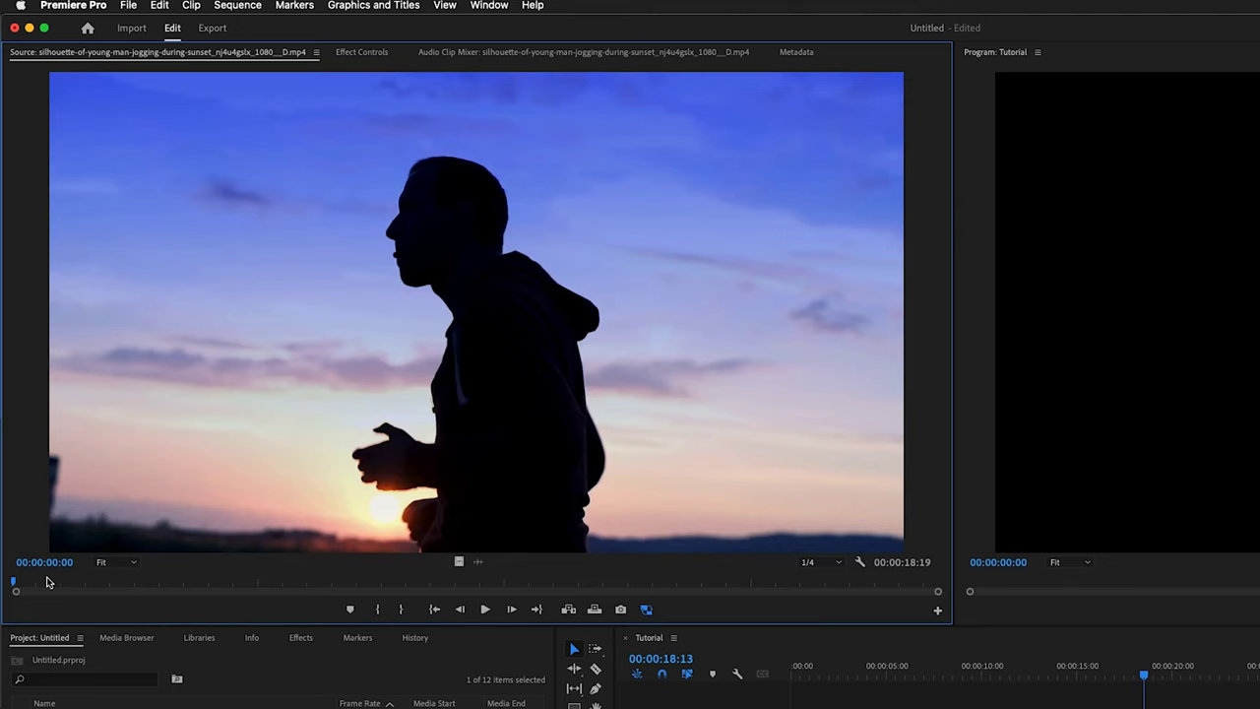
# Mark the silhouette clip's in point at 00:00:05:02 and out point at 00:00:10:00.
pyautogui.click(484, 609)
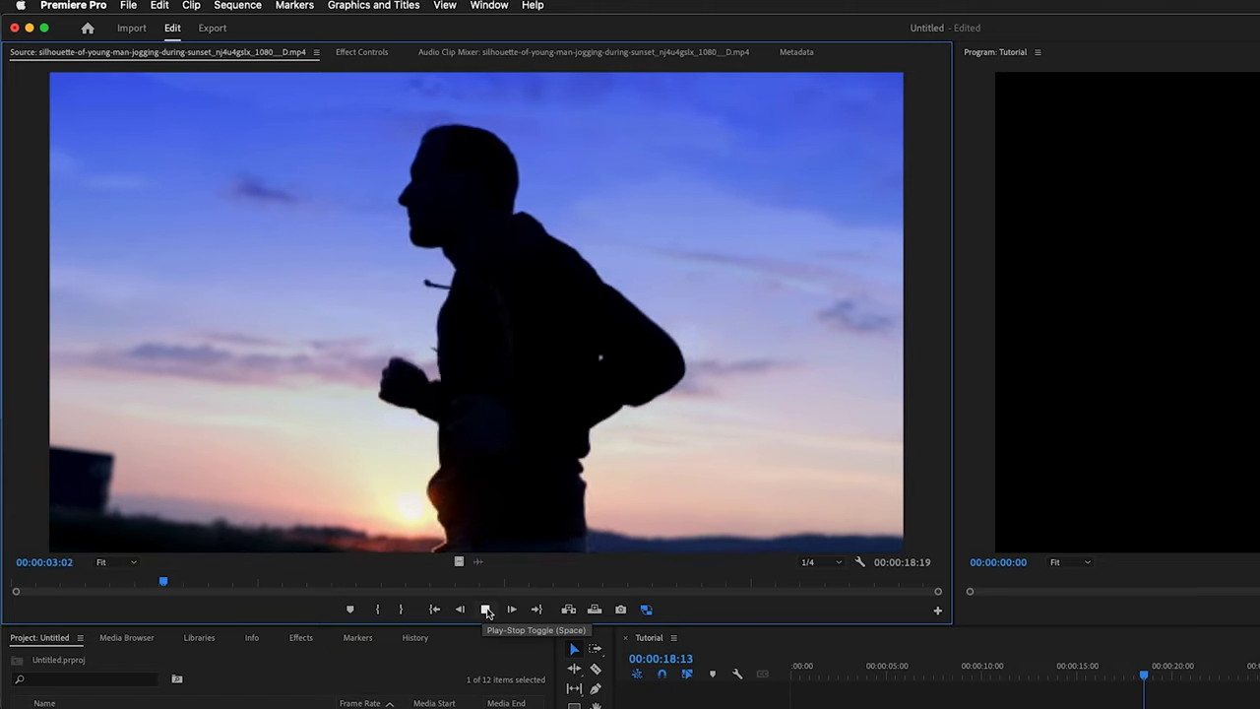
pyautogui.click(484, 609)
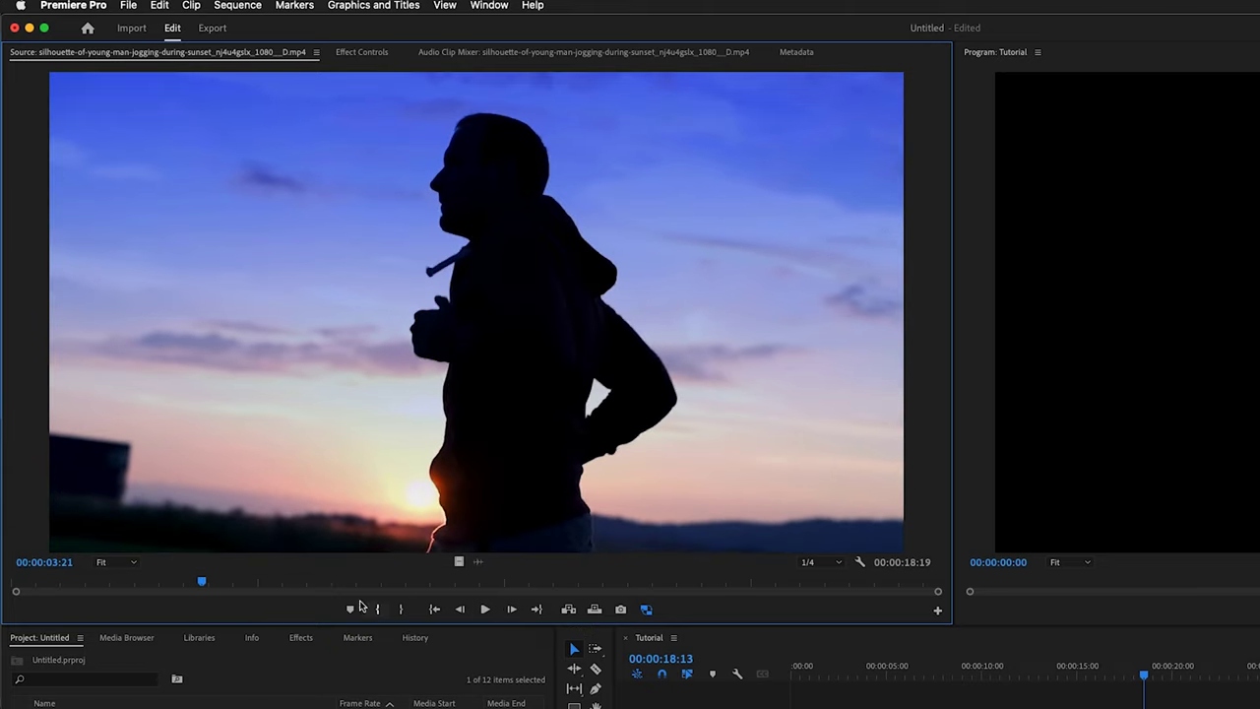
pyautogui.moveTo(205, 582)
pyautogui.mouseDown()
pyautogui.moveTo(276, 580)
pyautogui.moveTo(249, 582)
pyautogui.moveTo(261, 581)
pyautogui.mouseUp()
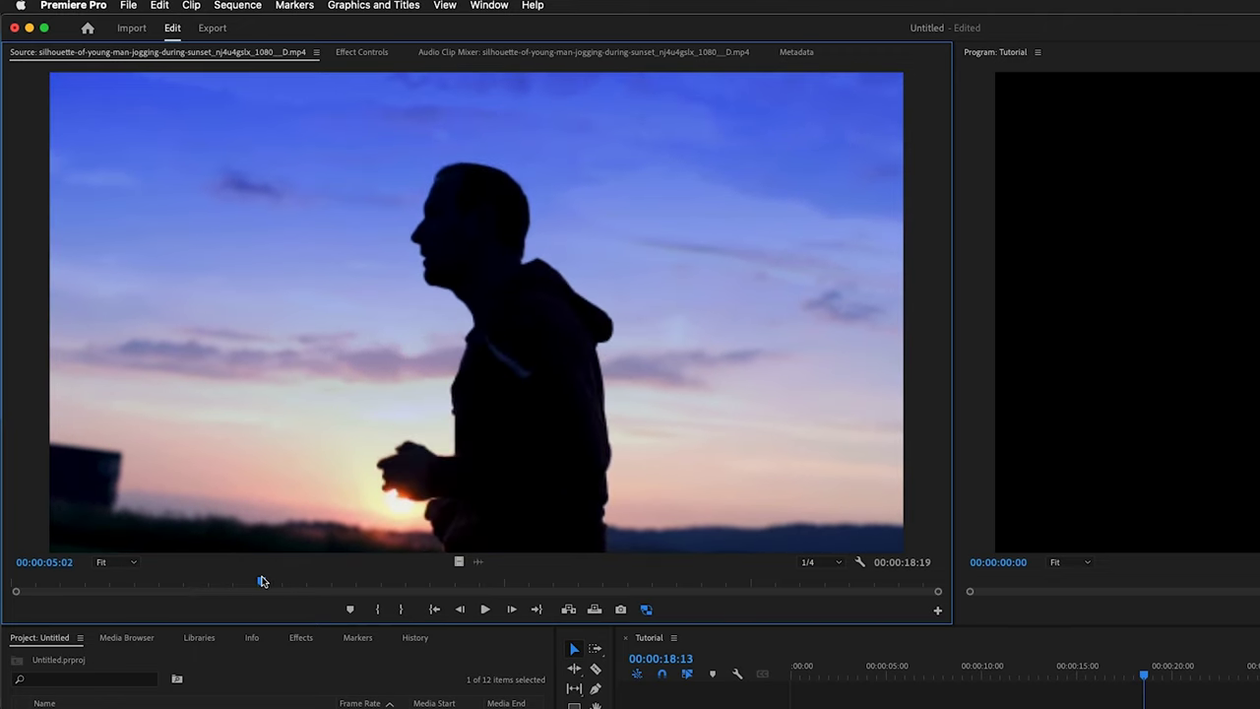
pyautogui.click(376, 612)
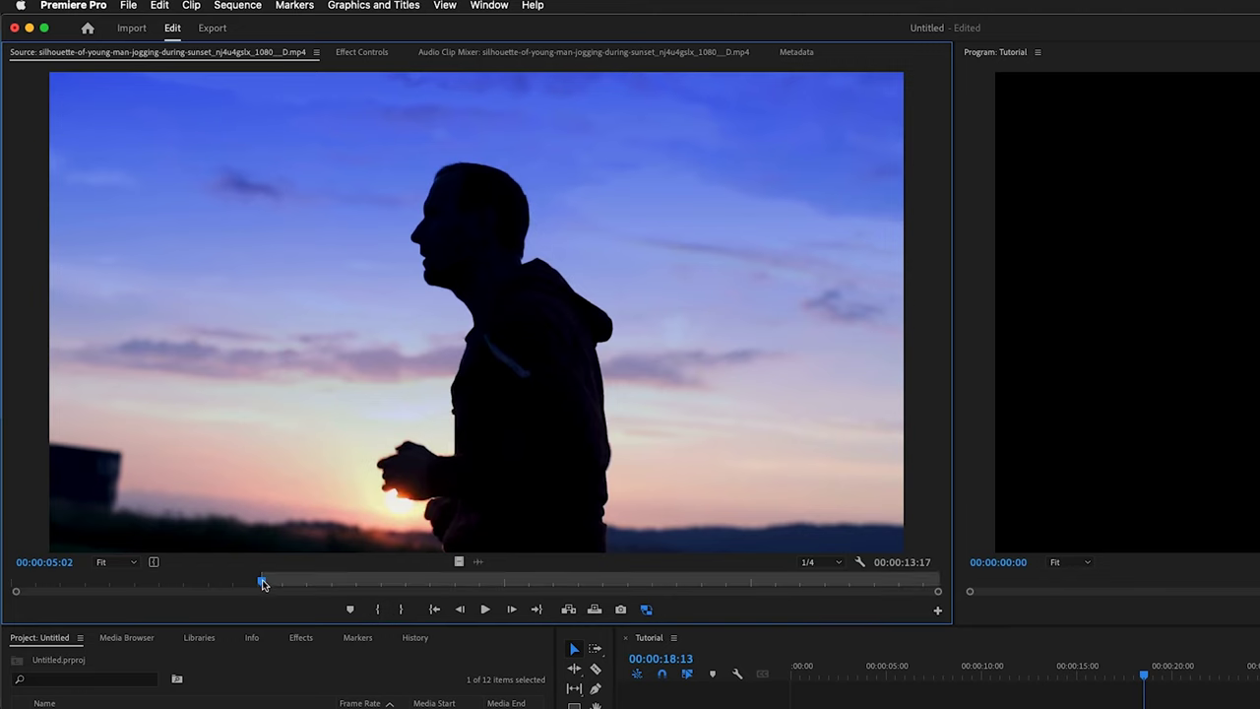
pyautogui.moveTo(261, 583); pyautogui.dragTo(505, 581)
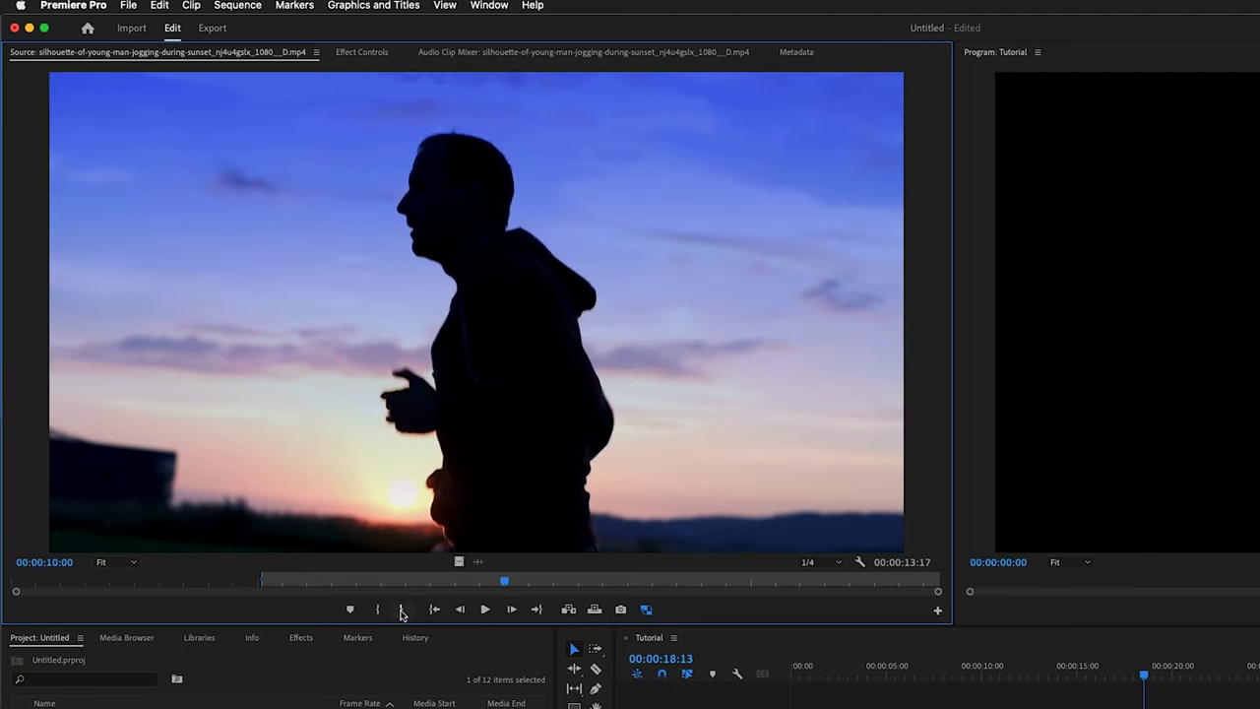
pyautogui.click(401, 610)
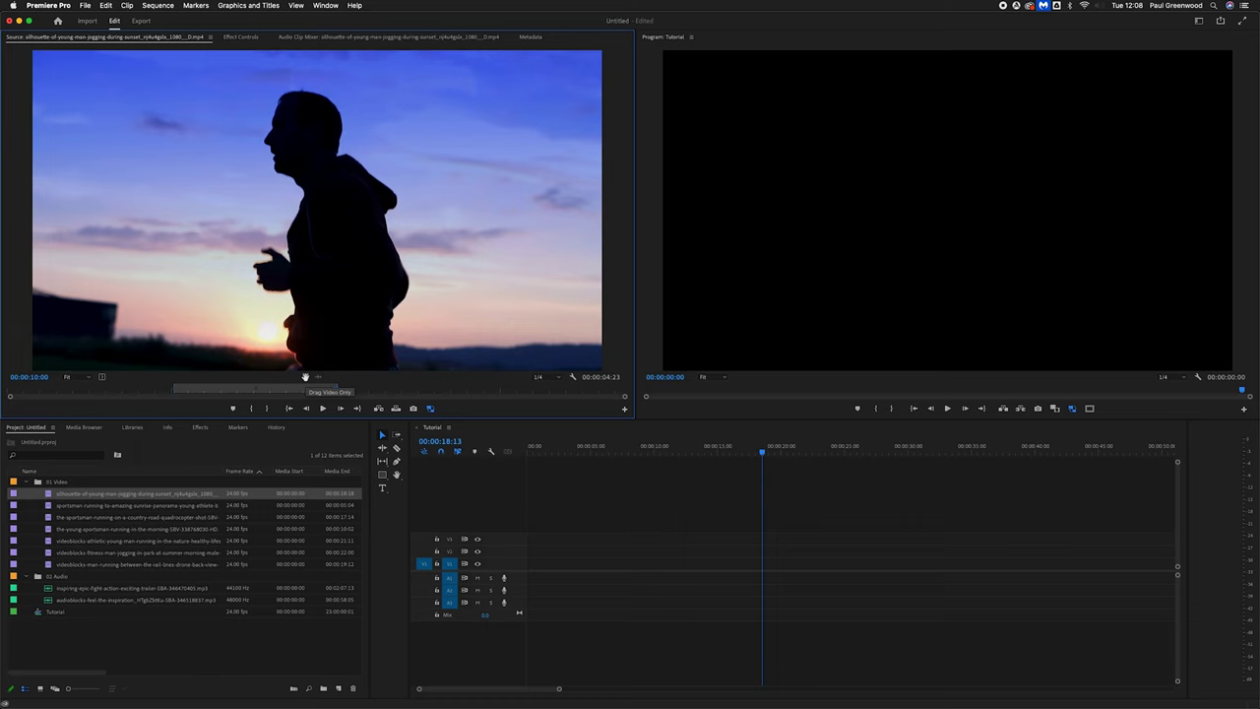
# Insert the marked clip as video only, then add all the project's video clips to V1.
pyautogui.moveTo(305, 376); pyautogui.dragTo(528, 565)
pyautogui.click(318, 380)
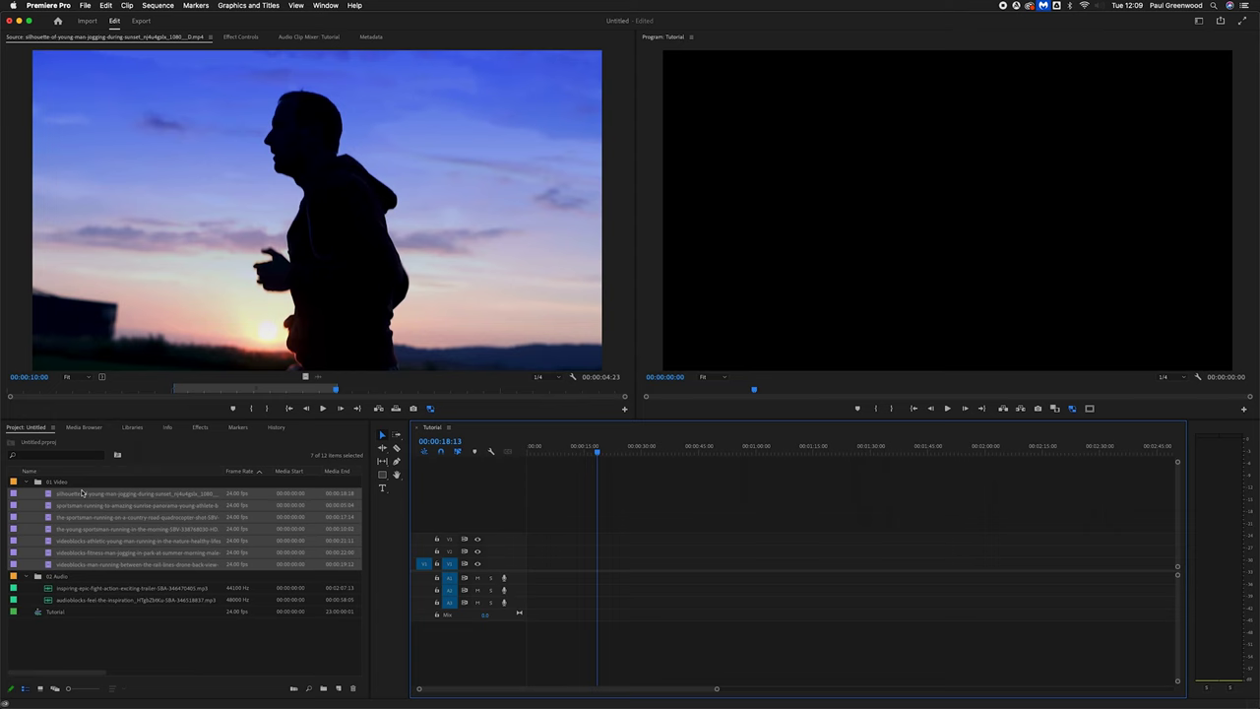
pyautogui.moveTo(32, 492); pyautogui.dragTo(57, 569)
pyautogui.moveTo(47, 495); pyautogui.dragTo(645, 567)
pyautogui.moveTo(539, 449); pyautogui.dragTo(709, 453)
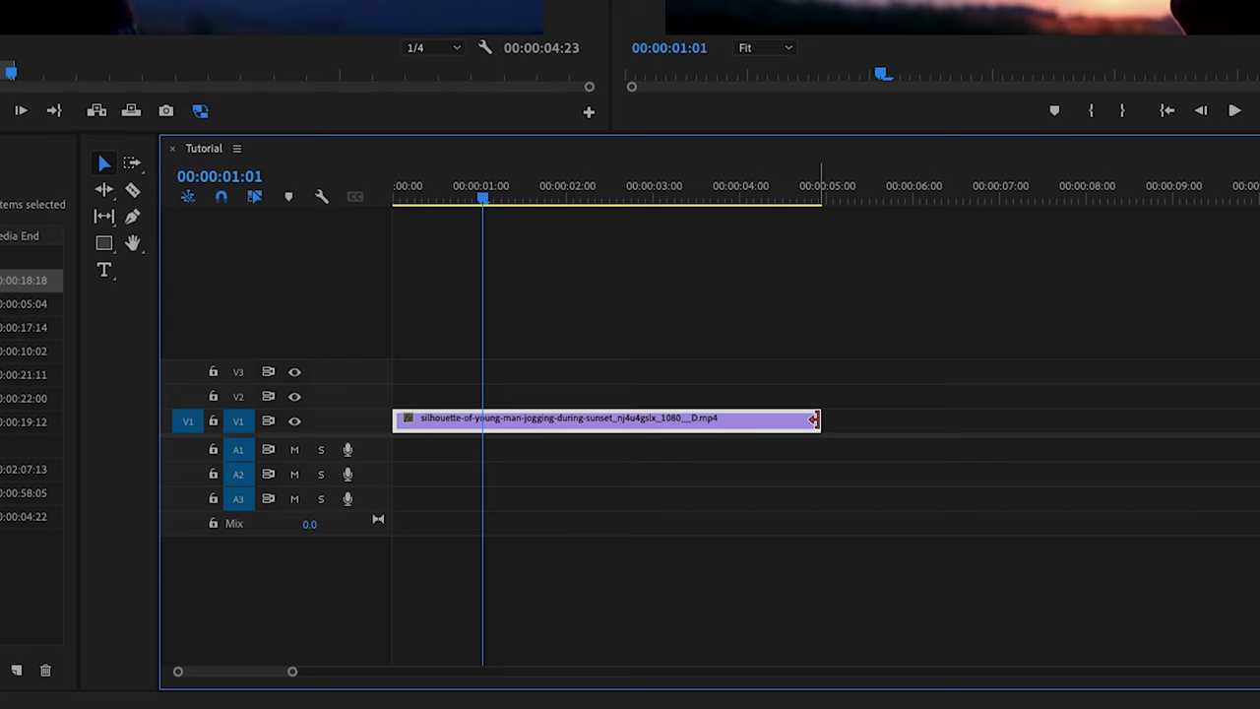
# Trim the clip ends, cutting the end to 00:00:03:14 and moving the start inward.
pyautogui.moveTo(814, 419); pyautogui.dragTo(697, 411)
pyautogui.moveTo(400, 419); pyautogui.dragTo(447, 417)
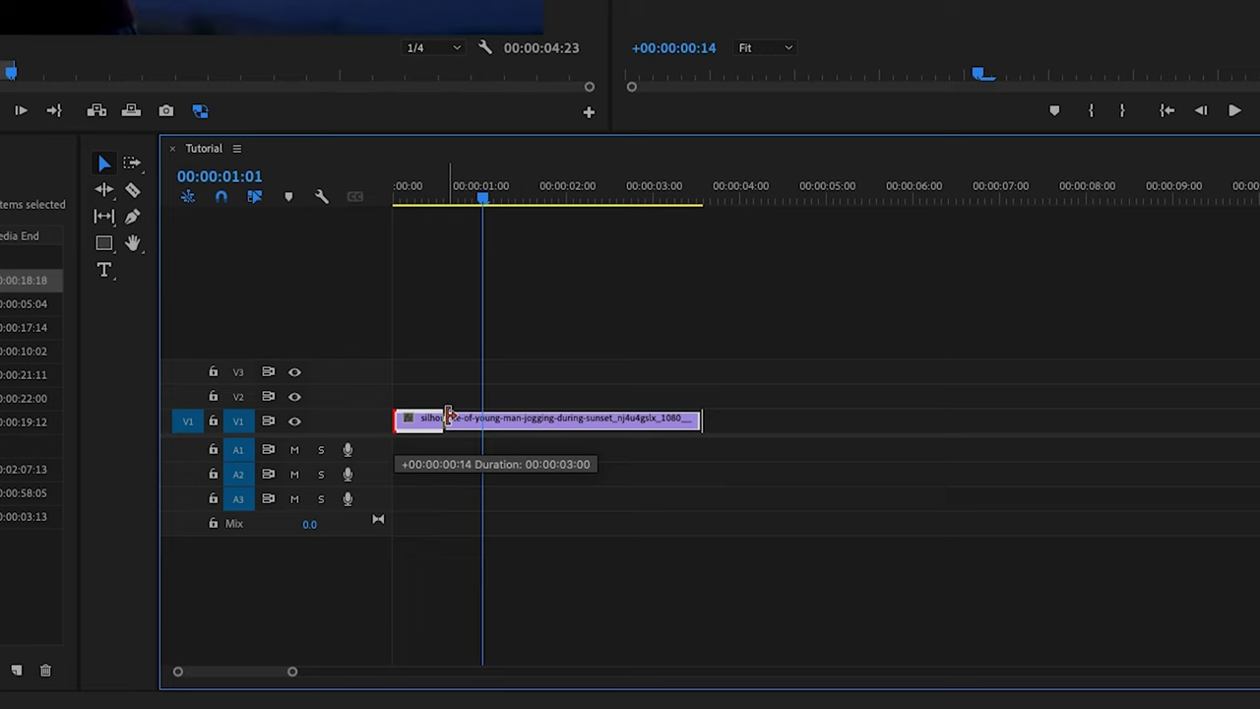
pyautogui.moveTo(448, 417); pyautogui.dragTo(450, 417)
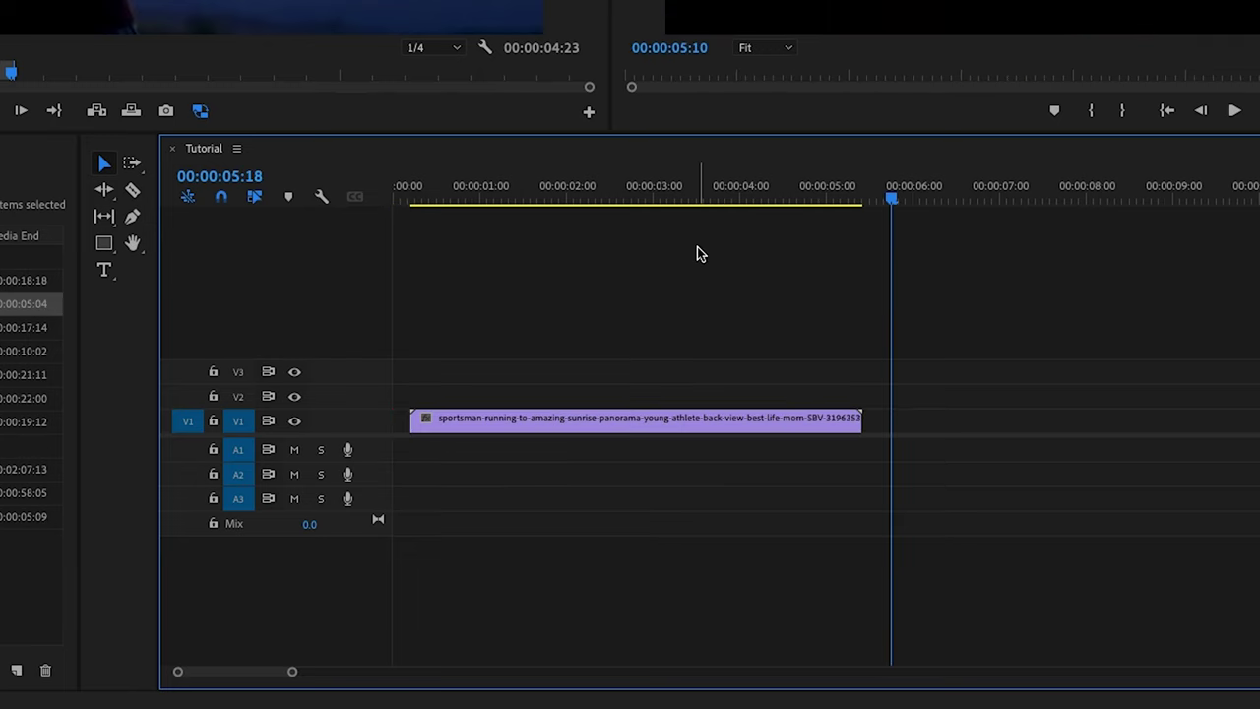
# Split the clip with the Razor tool and delete its short first and last pieces.
pyautogui.click(135, 192)
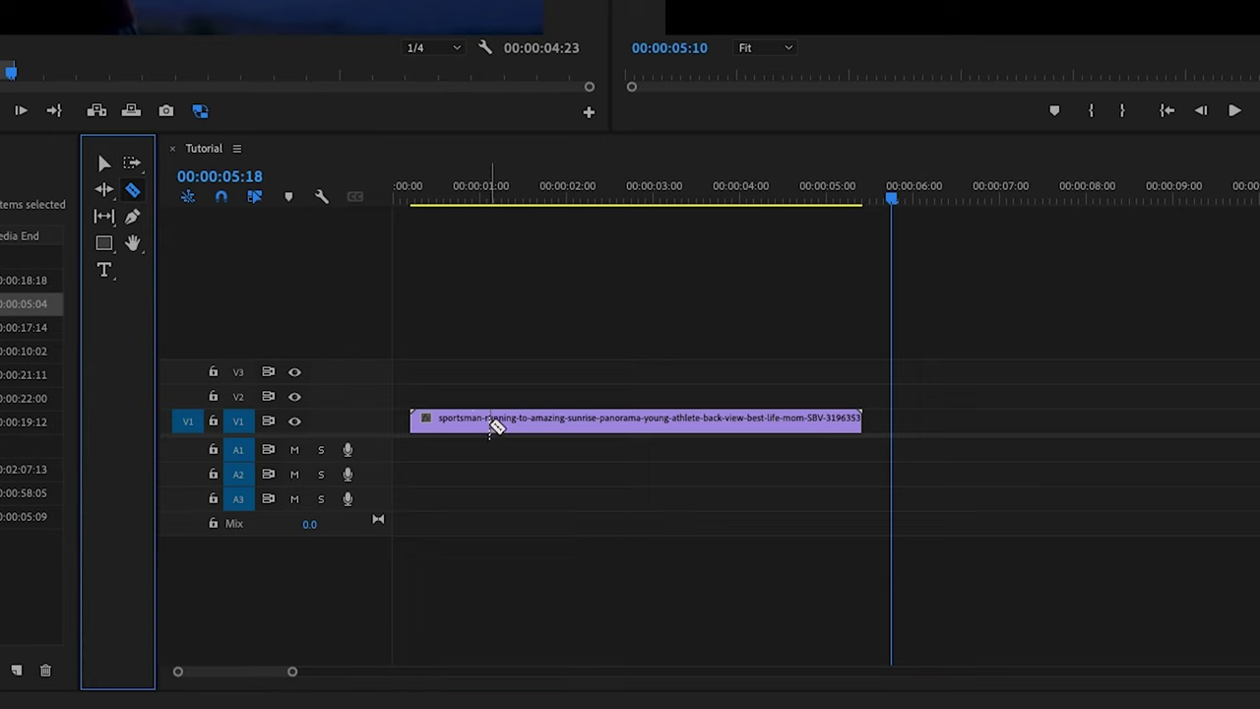
pyautogui.click(491, 421)
pyautogui.click(769, 421)
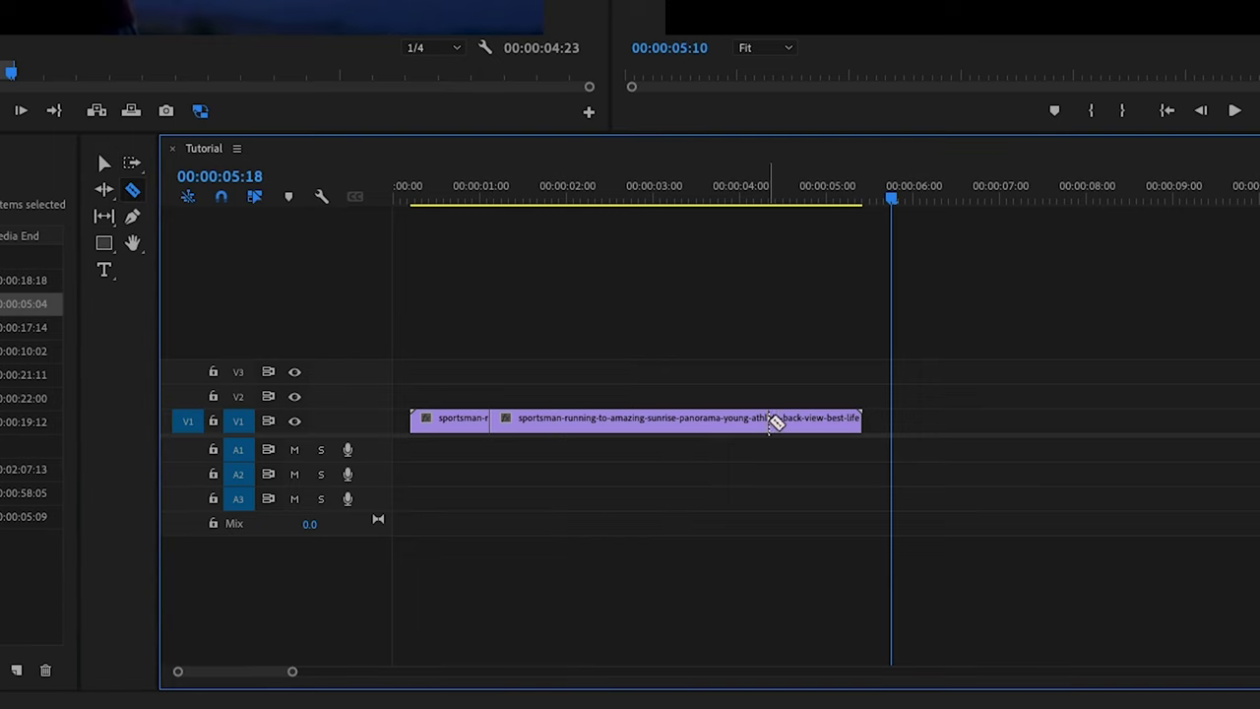
pyautogui.click(770, 422)
pyautogui.click(103, 163)
pyautogui.click(821, 423)
pyautogui.press('Delete')
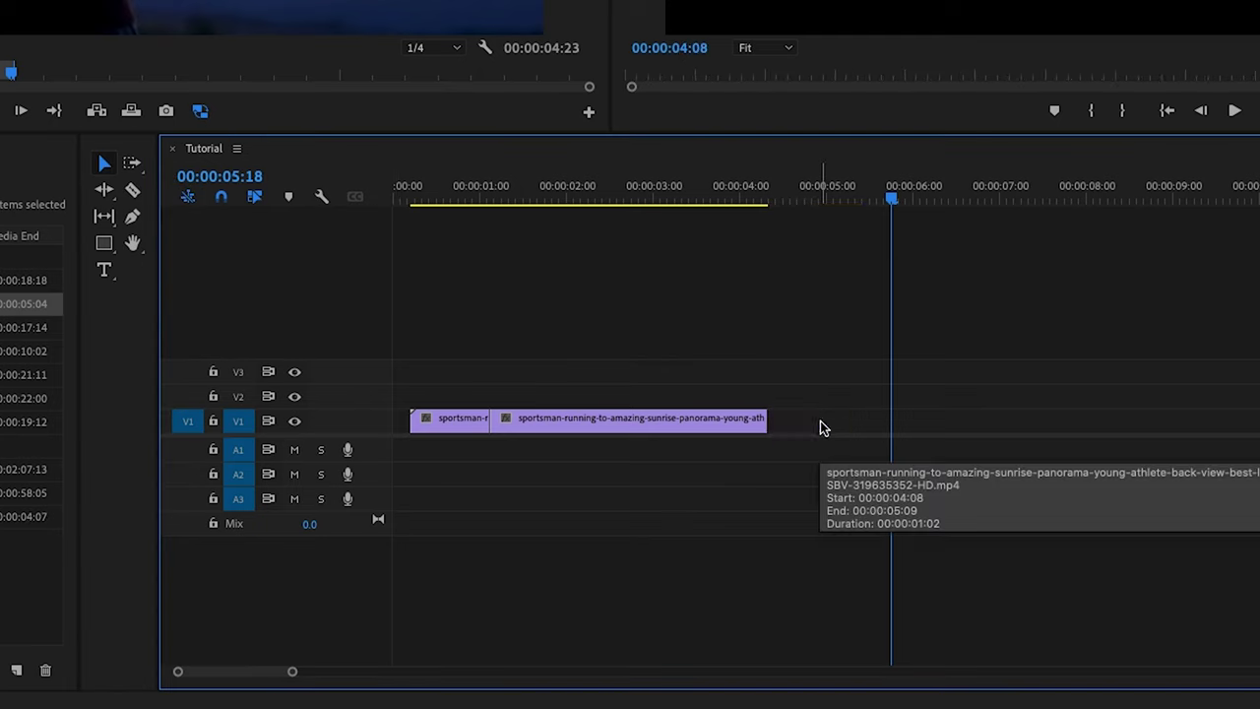
pyautogui.click(454, 420)
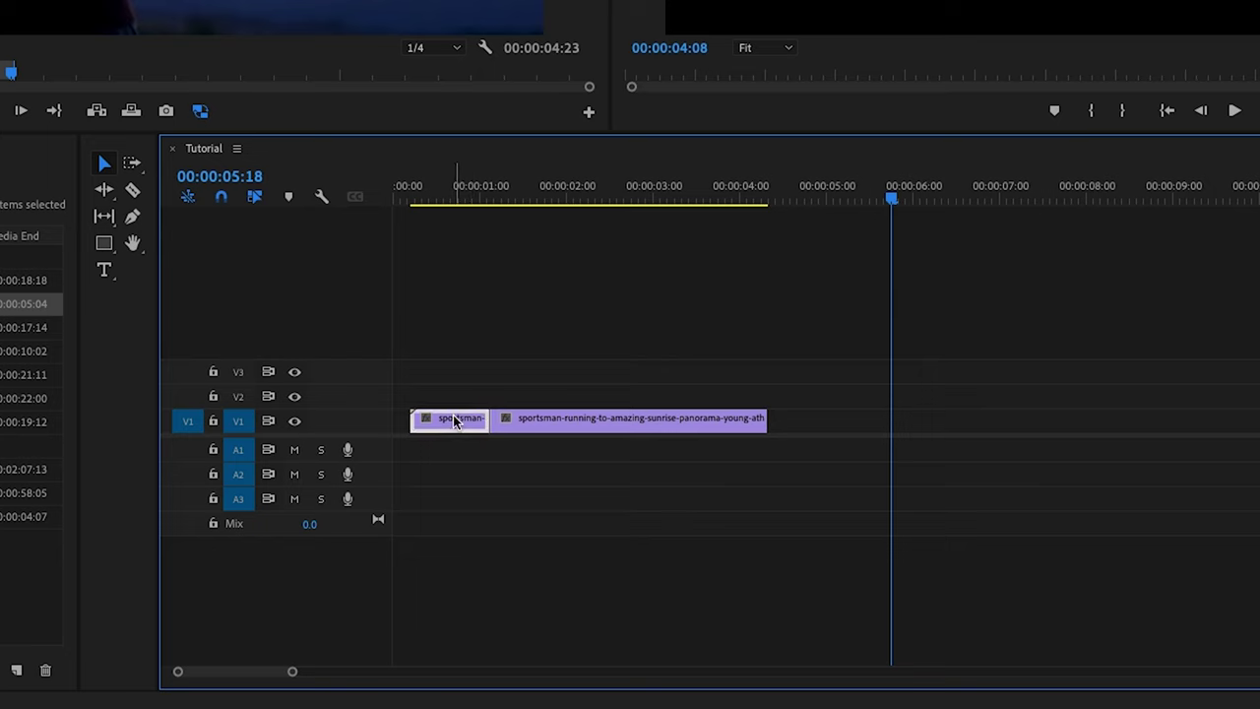
pyautogui.press('Delete')
# Move the remaining piece, trim 17 frames off its end, and ripple-trim start and end to the playhead at 00:00:12:18.
pyautogui.moveTo(568, 430); pyautogui.dragTo(613, 433)
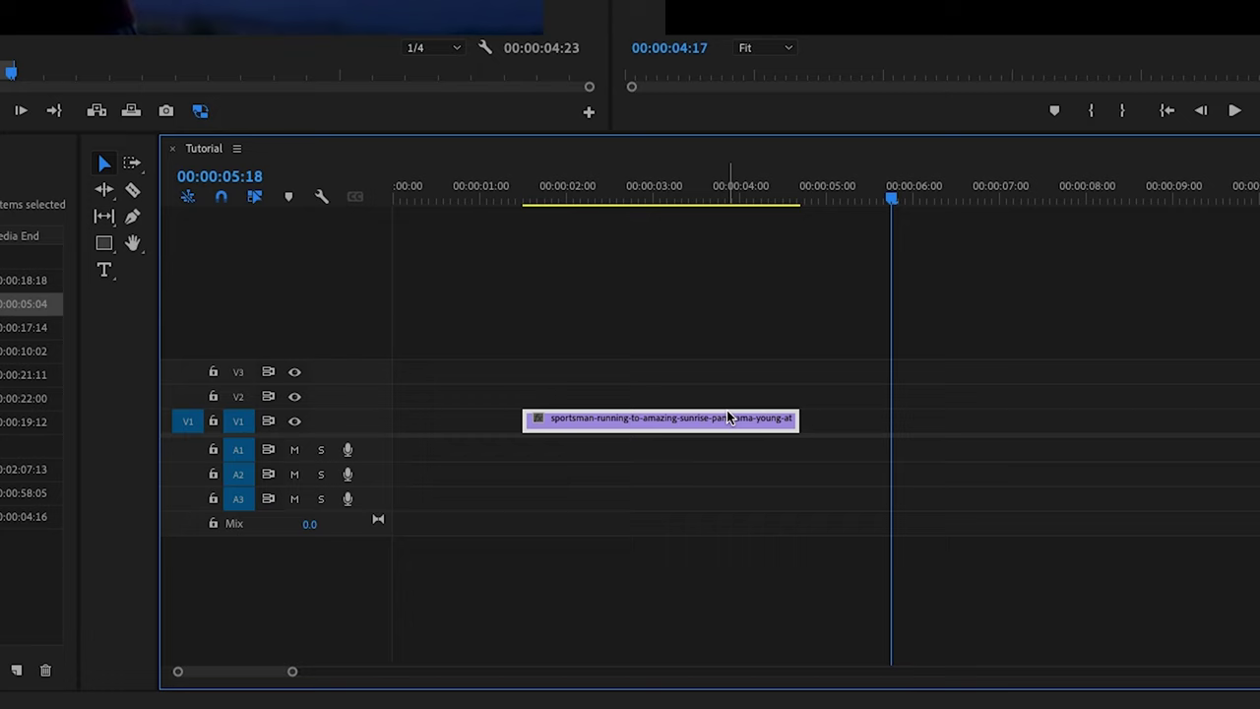
pyautogui.moveTo(795, 419)
pyautogui.mouseDown()
pyautogui.moveTo(740, 419)
pyautogui.moveTo(914, 419)
pyautogui.moveTo(779, 407)
pyautogui.mouseUp()
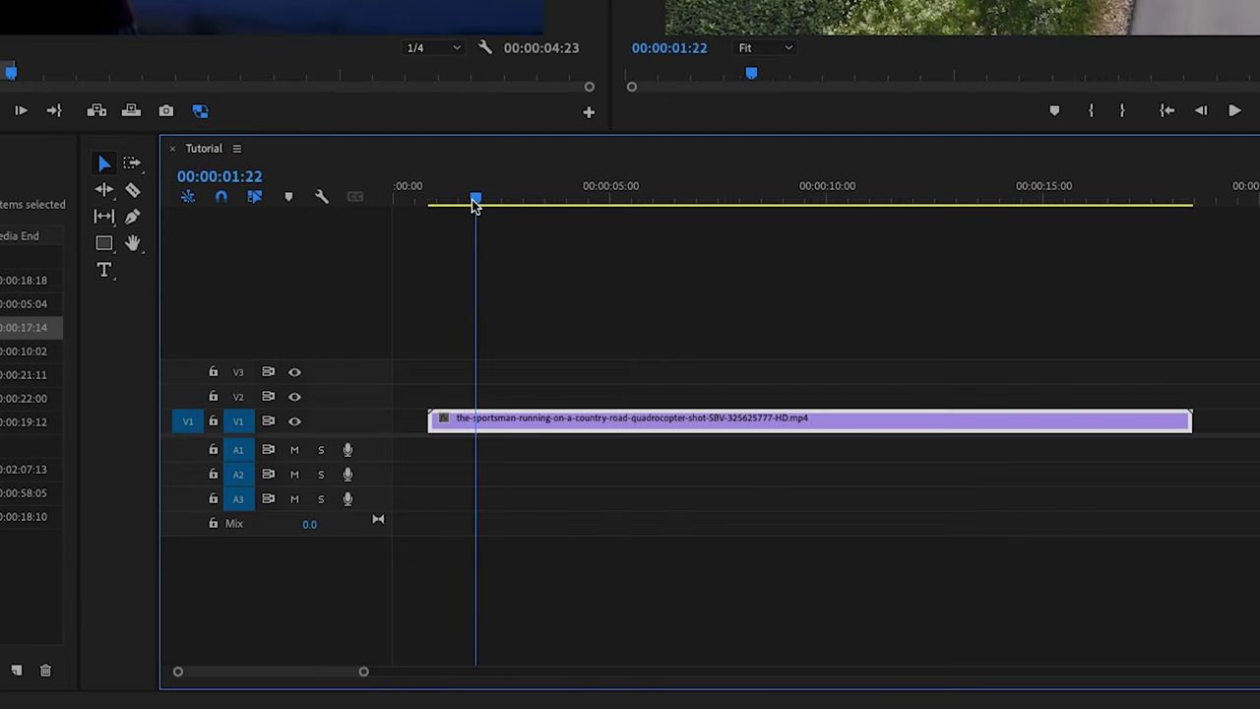
pyautogui.moveTo(475, 202); pyautogui.dragTo(527, 200)
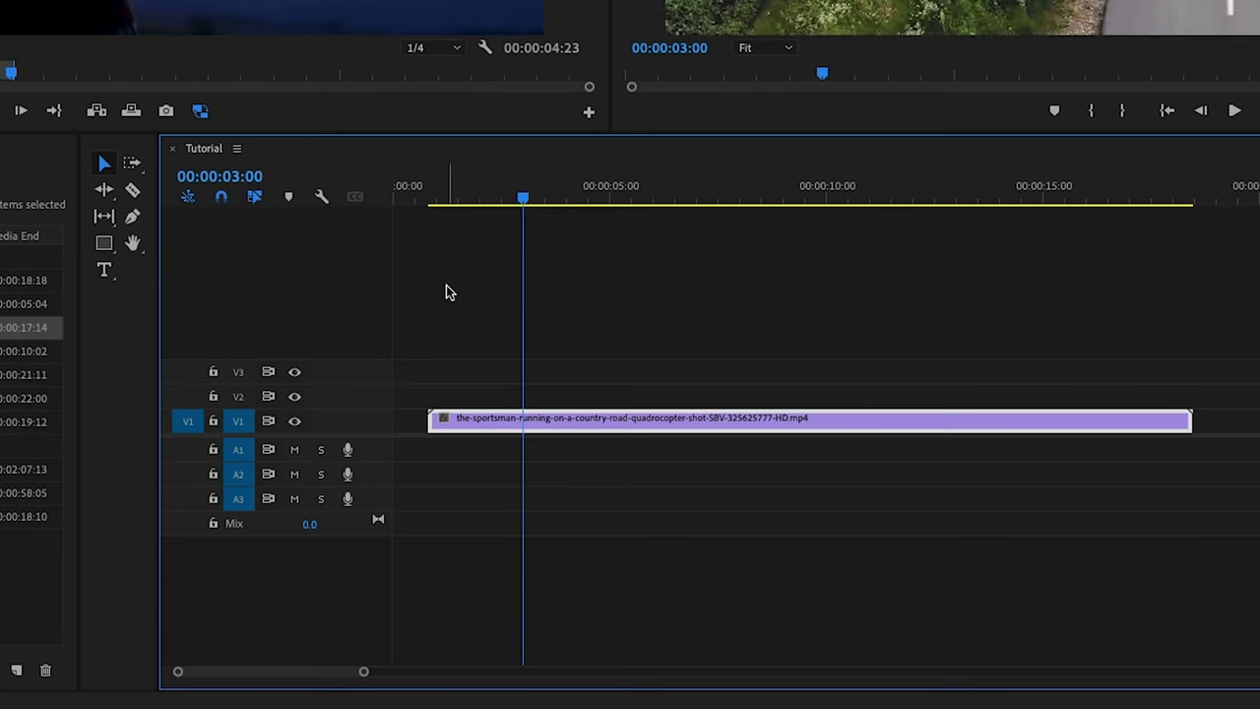
pyautogui.press('q')
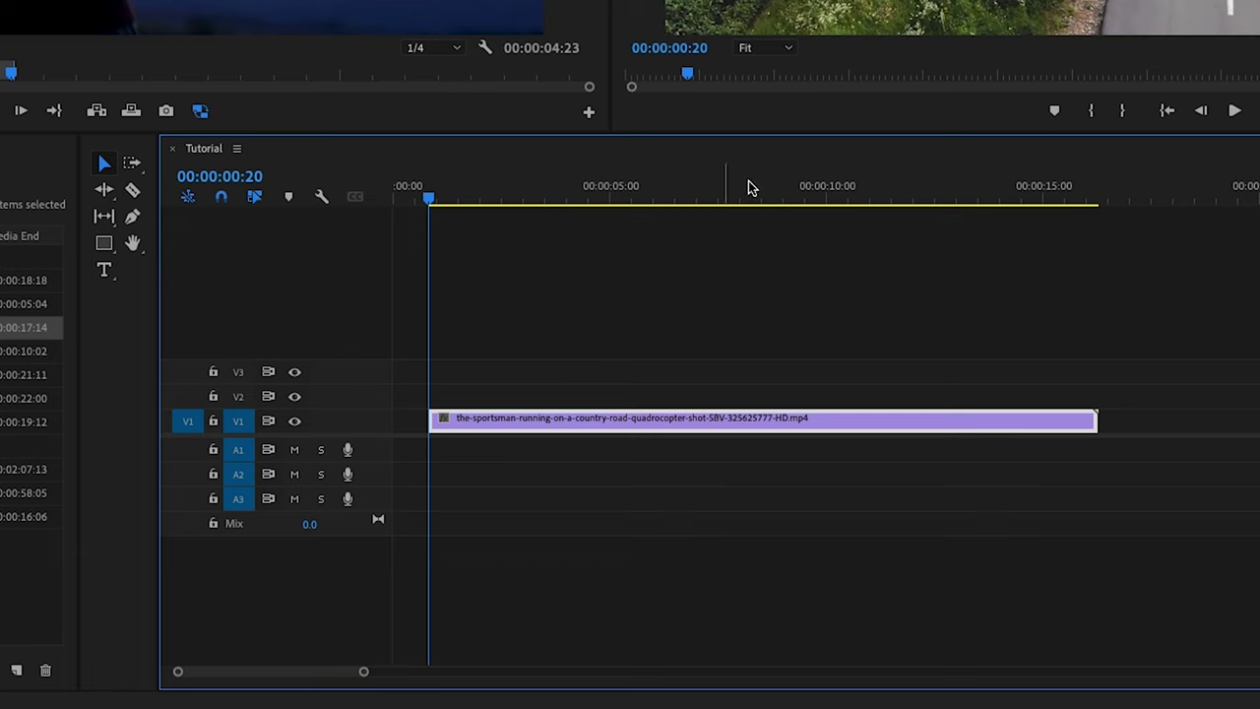
pyautogui.click(870, 199)
pyautogui.moveTo(871, 199); pyautogui.dragTo(947, 201)
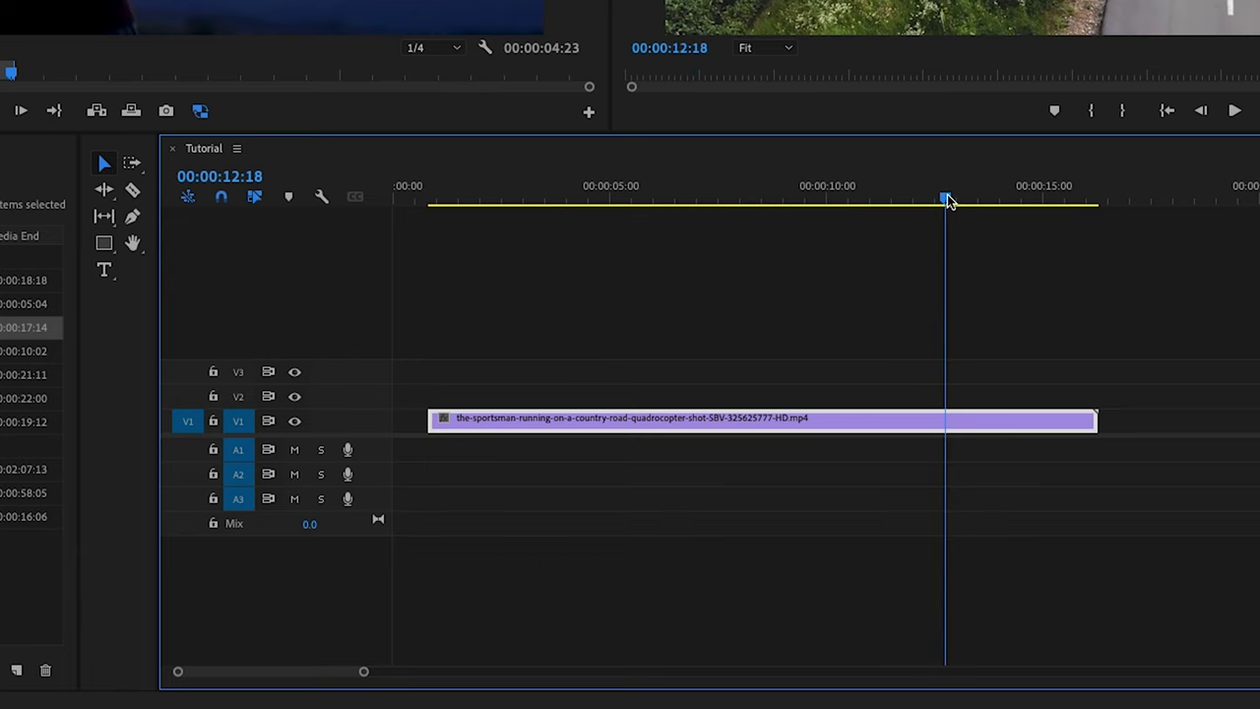
pyautogui.press('w')
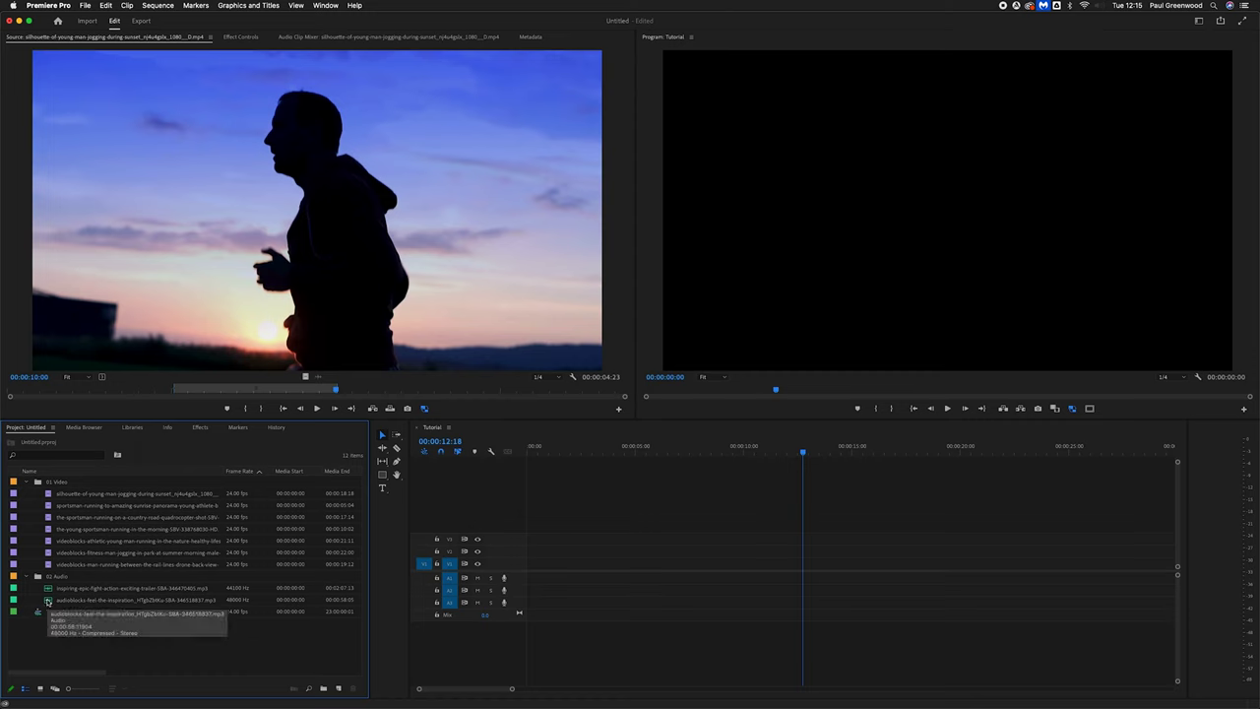
# Drop the feel-the-inspiration music onto A1 at 00:00 and heighten A1 to show its waveform.
pyautogui.click(48, 601)
pyautogui.moveTo(420, 576); pyautogui.dragTo(538, 572)
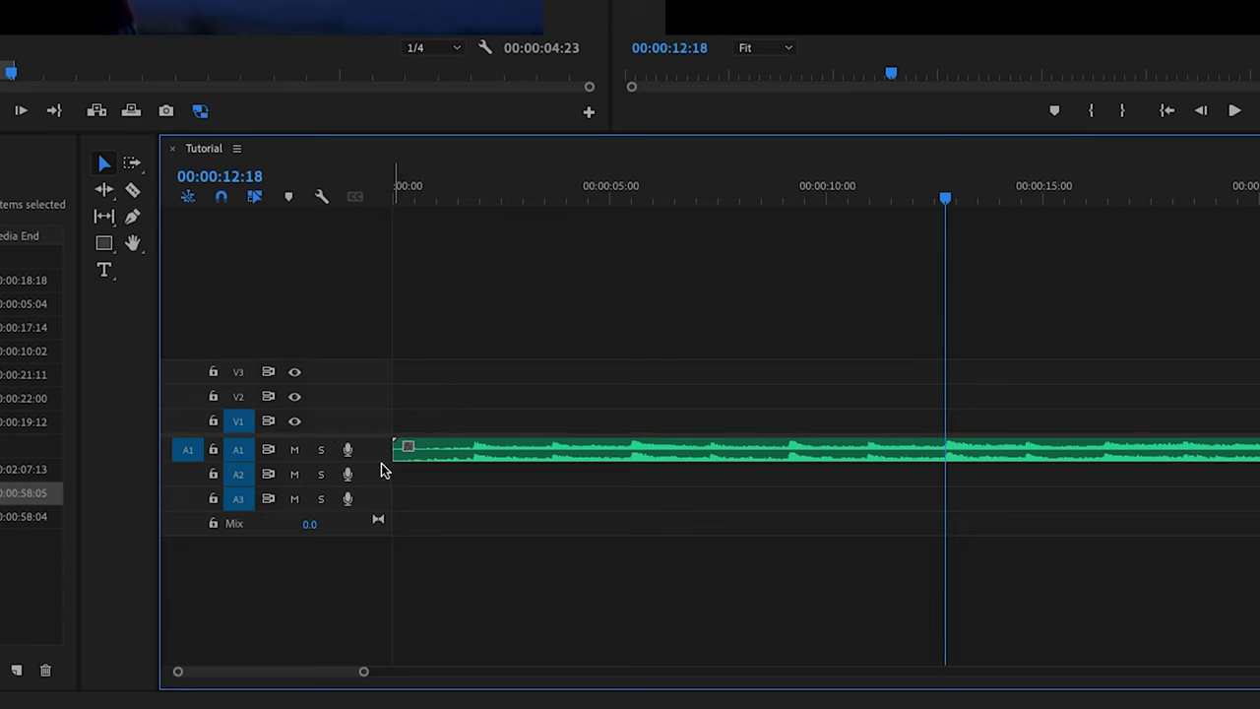
pyautogui.moveTo(378, 462); pyautogui.dragTo(374, 576)
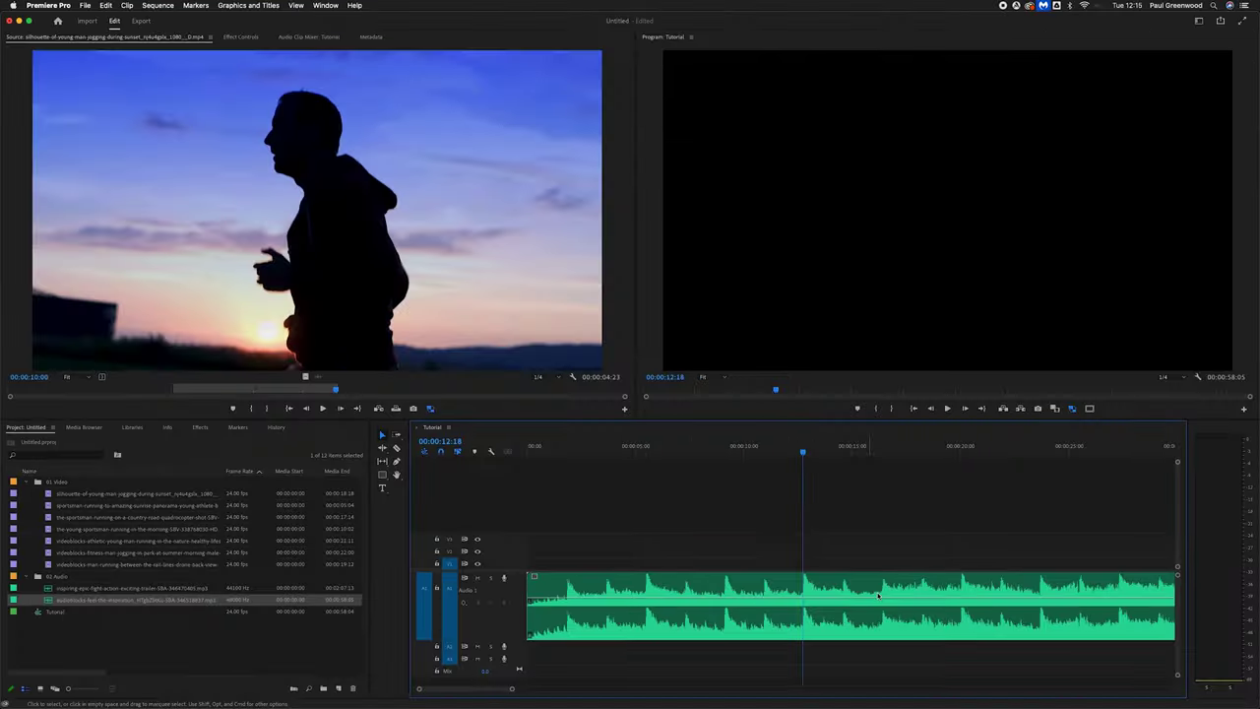
pyautogui.moveTo(557, 452); pyautogui.dragTo(568, 453)
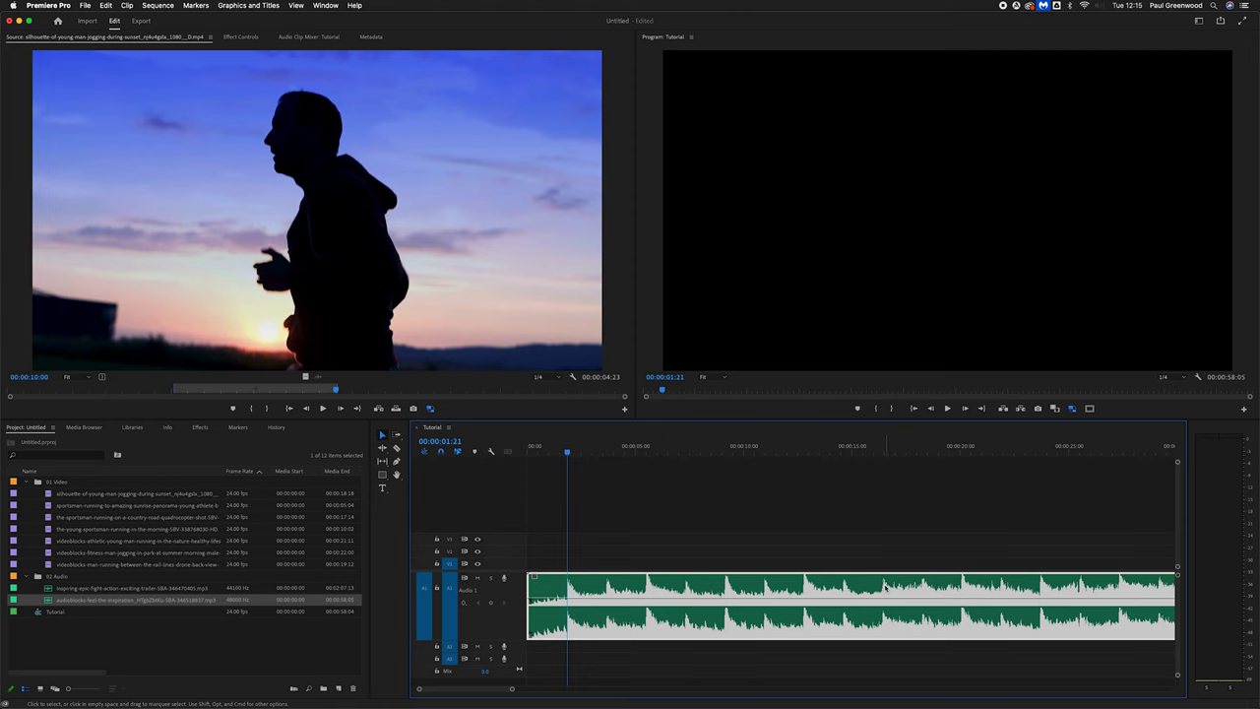
# Lay the silhouette clip at the start of V1, trim its end, and add the sportsman sunrise clip after it.
pyautogui.moveTo(128, 493); pyautogui.dragTo(531, 564)
pyautogui.moveTo(633, 563); pyautogui.dragTo(646, 563)
pyautogui.click(49, 505)
pyautogui.click(49, 517)
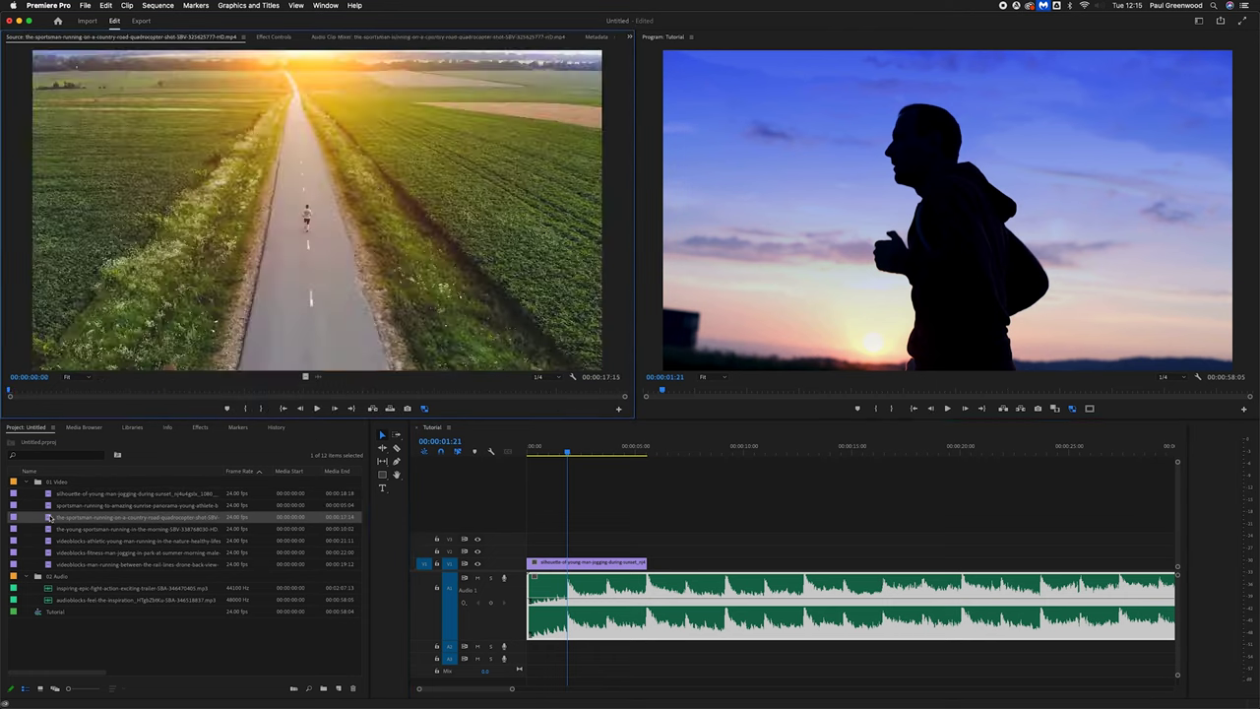
pyautogui.click(47, 506)
pyautogui.moveTo(47, 506); pyautogui.dragTo(649, 563)
# Add the young-sportsman clip trimmed to 3:13, then the athletic clip with its end trimmed.
pyautogui.click(48, 517)
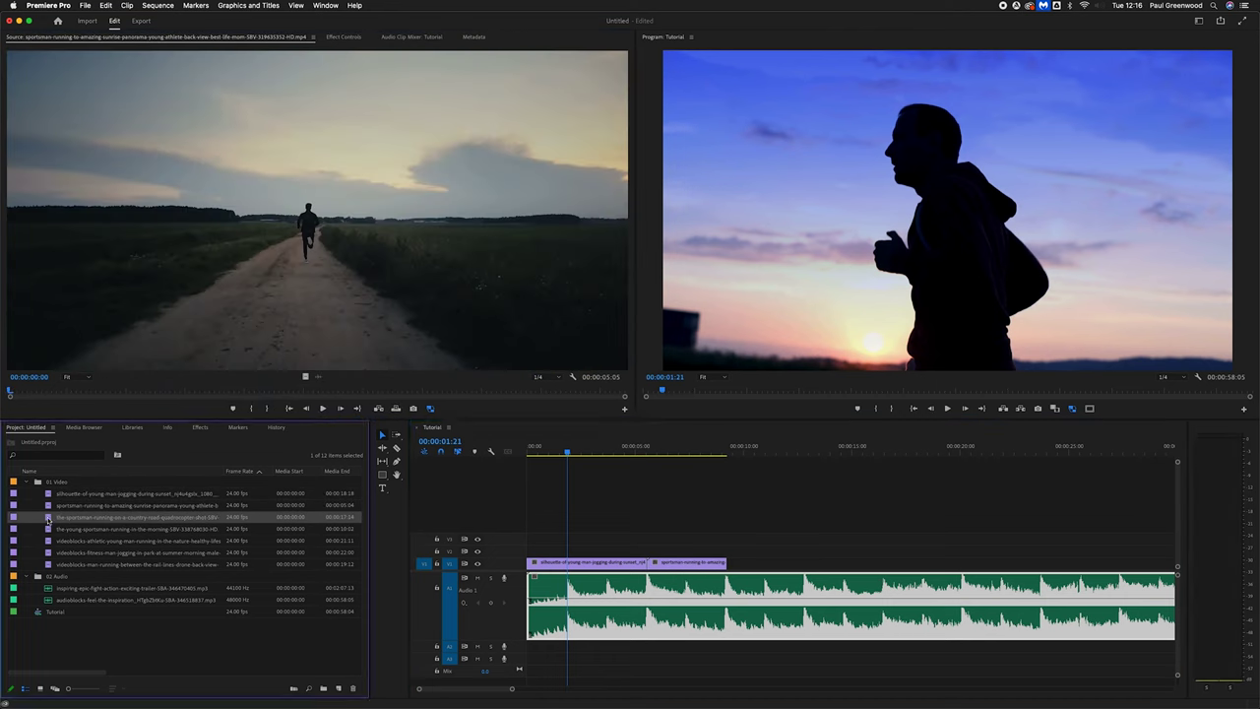
pyautogui.click(48, 530)
pyautogui.moveTo(48, 529); pyautogui.dragTo(733, 563)
pyautogui.moveTo(945, 563); pyautogui.dragTo(805, 563)
pyautogui.moveTo(47, 541); pyautogui.dragTo(815, 559)
pyautogui.moveTo(1122, 563); pyautogui.dragTo(736, 567)
pyautogui.moveTo(519, 688); pyautogui.dragTo(540, 689)
# Append the fitness clip and then the country-road drone clip to the end of V1.
pyautogui.moveTo(47, 553); pyautogui.dragTo(776, 563)
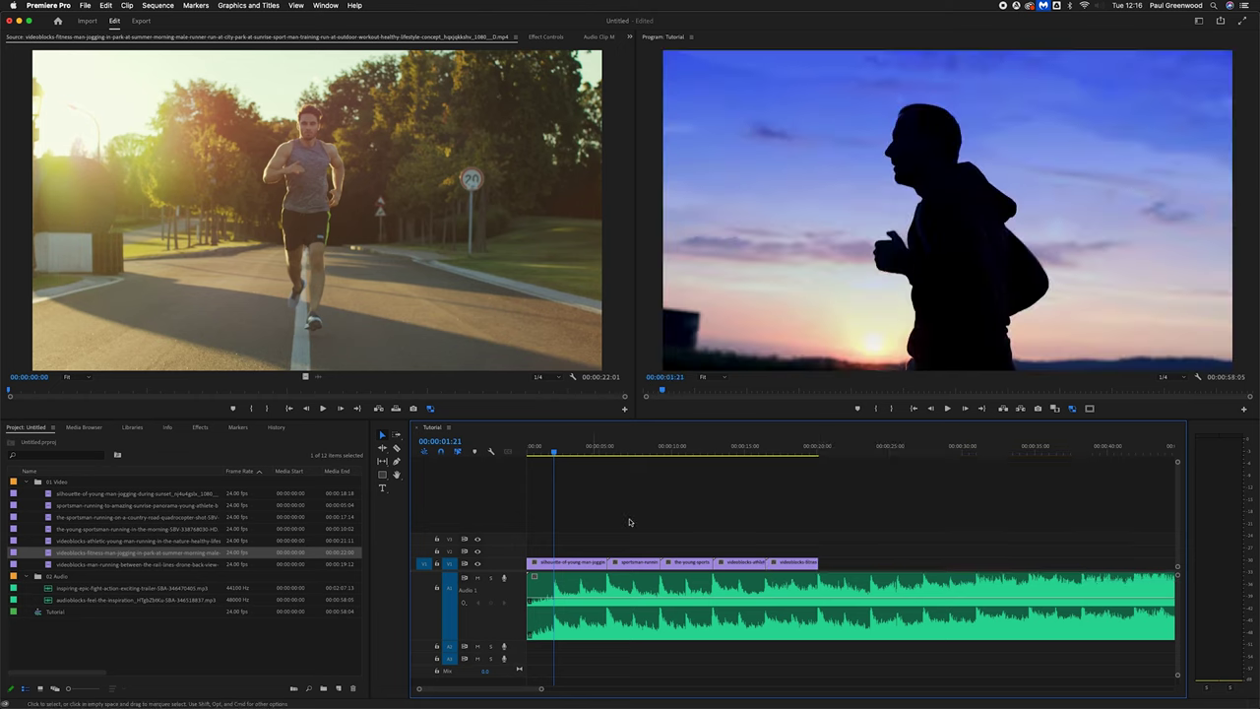
pyautogui.moveTo(47, 564); pyautogui.dragTo(777, 561)
pyautogui.doubleClick(50, 519)
pyautogui.moveTo(49, 518); pyautogui.dragTo(962, 560)
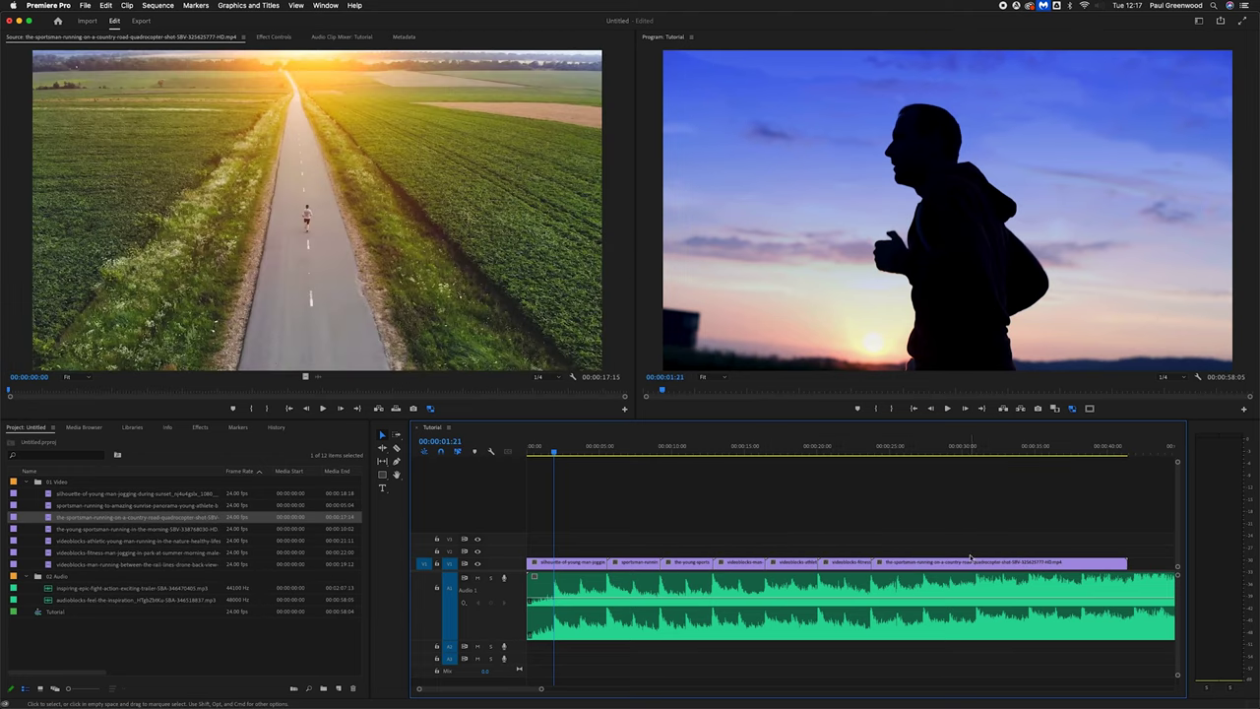
pyautogui.hotkey('ctrl', 'z')
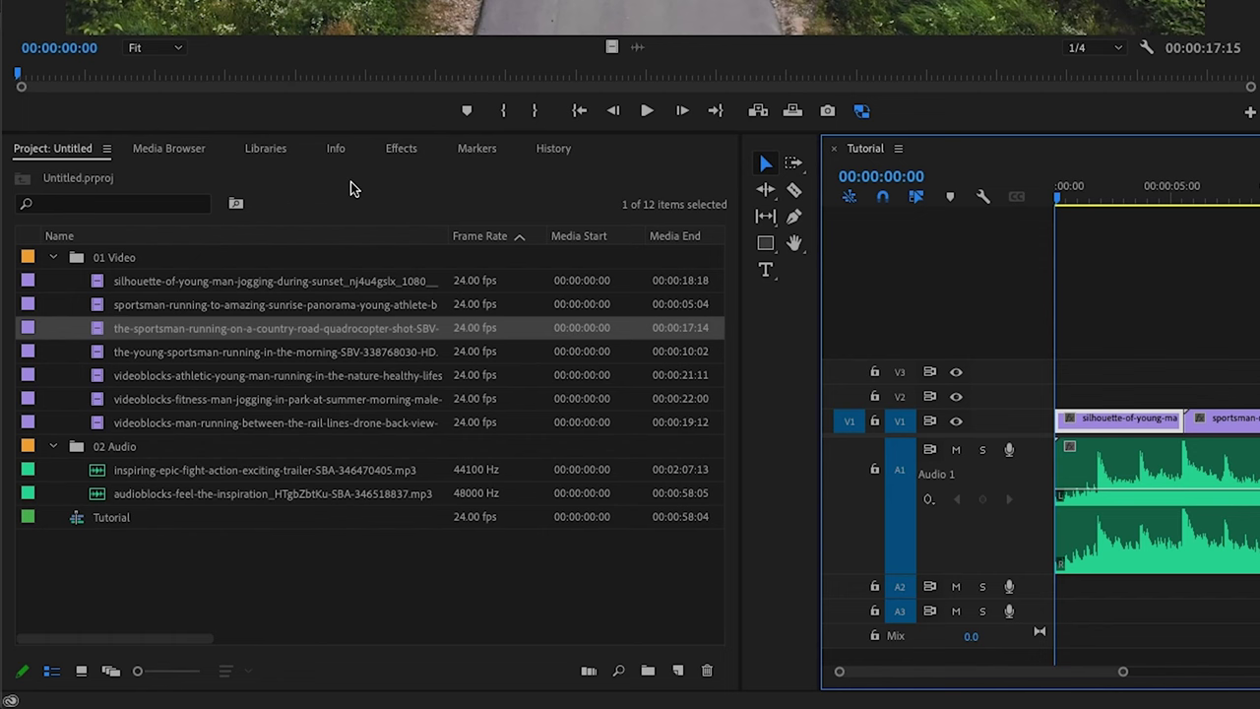
# Apply the Dip to Black transition to the first clip's start, found by searching 'dip to'.
pyautogui.click(401, 149)
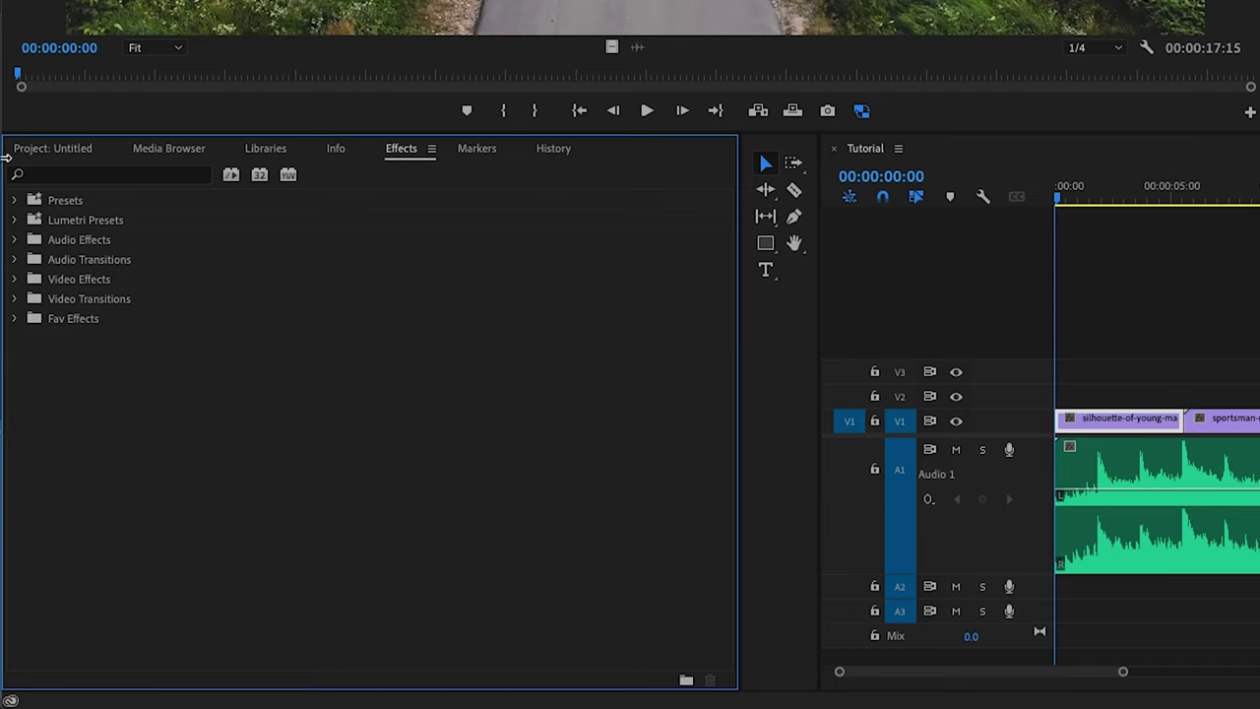
pyautogui.click(67, 174)
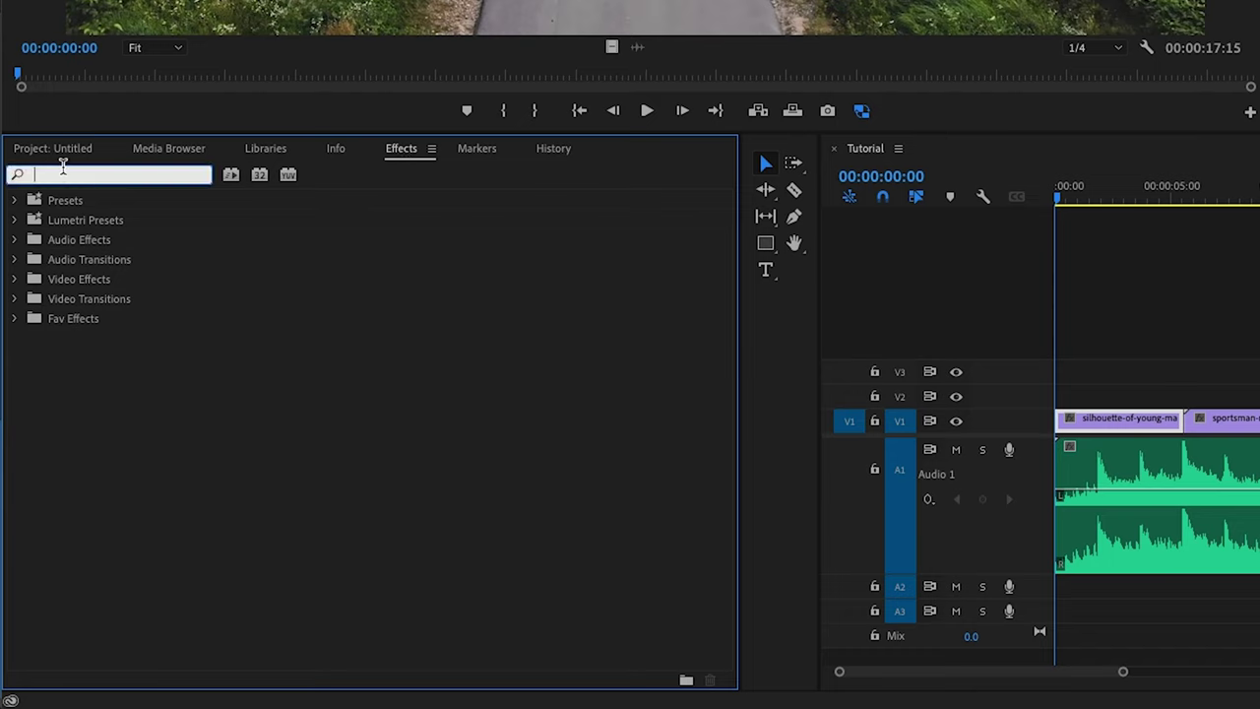
pyautogui.write('dip to')
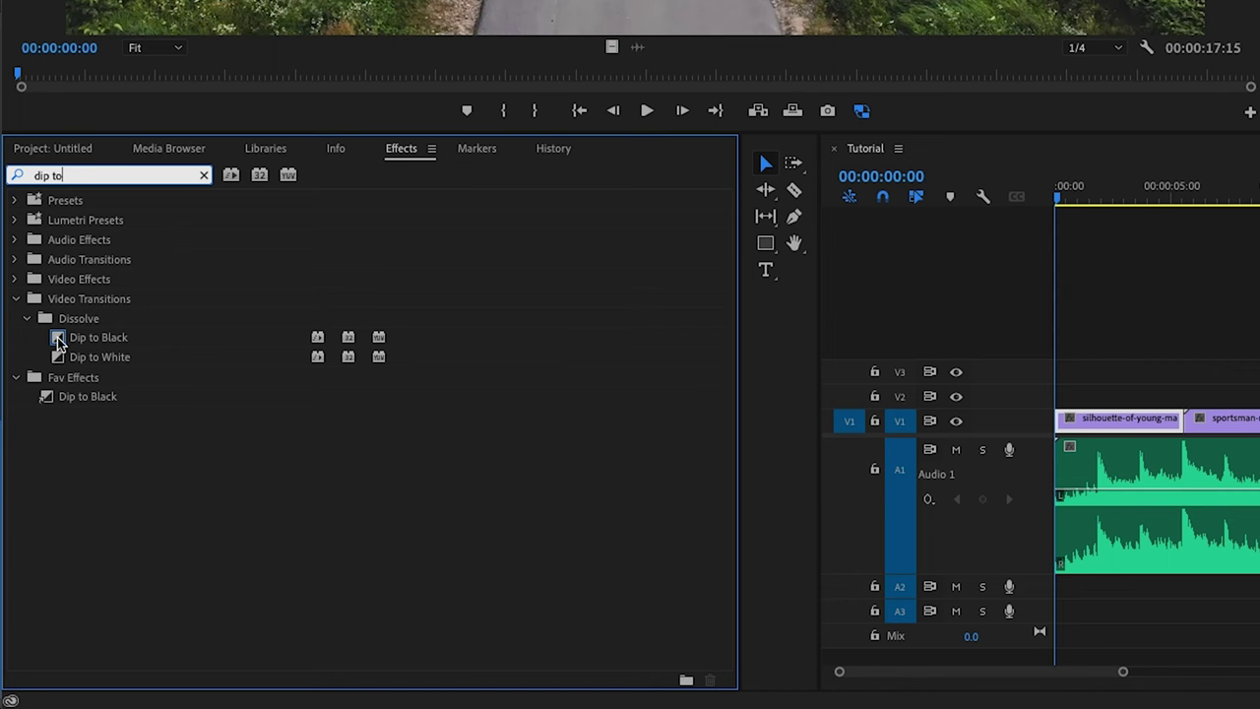
pyautogui.click(60, 342)
pyautogui.moveTo(77, 389); pyautogui.dragTo(406, 439)
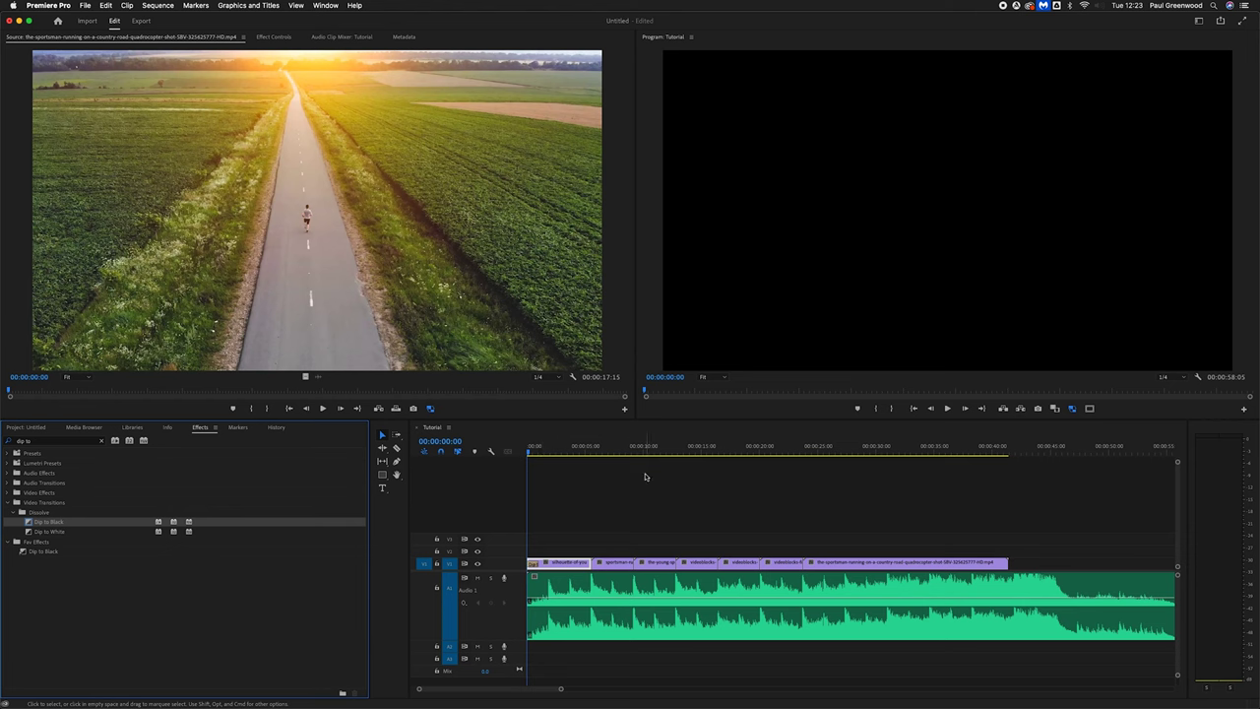
# Lengthen the opening Dip to Black to about 00:00:01:13 and replay from the start.
pyautogui.click(946, 409)
pyautogui.click(948, 409)
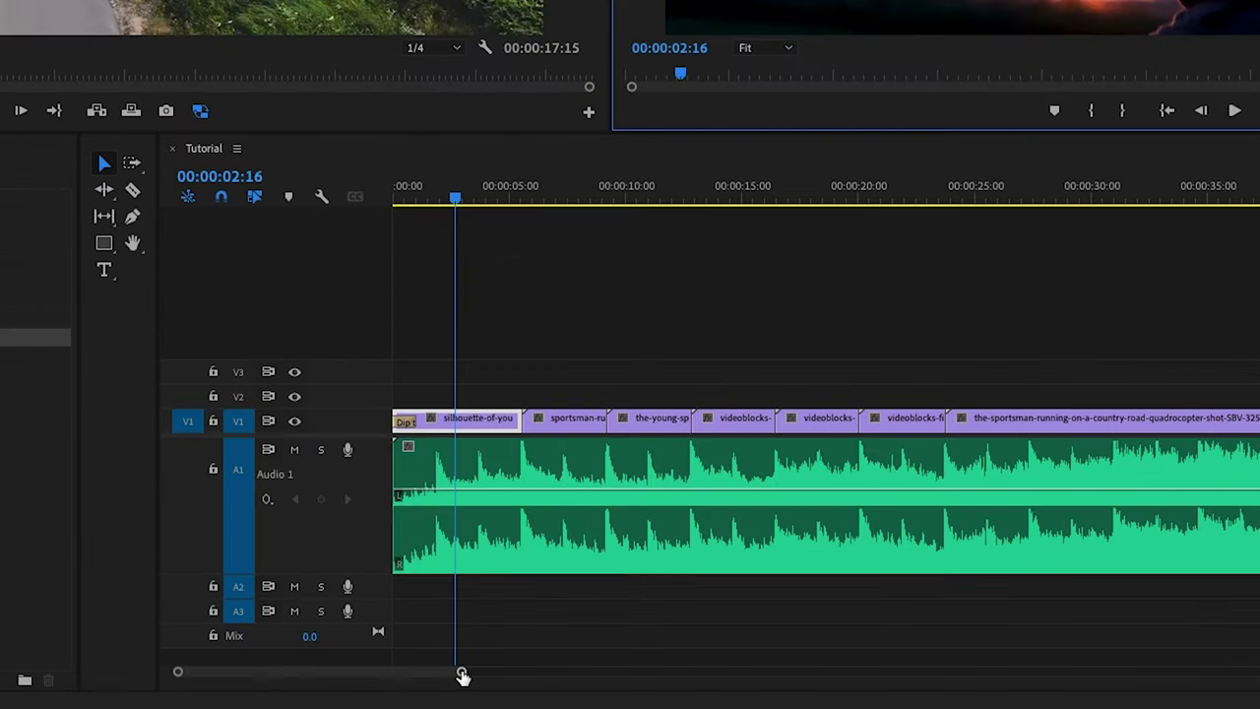
pyautogui.moveTo(561, 690); pyautogui.dragTo(514, 690)
pyautogui.moveTo(369, 674); pyautogui.dragTo(261, 678)
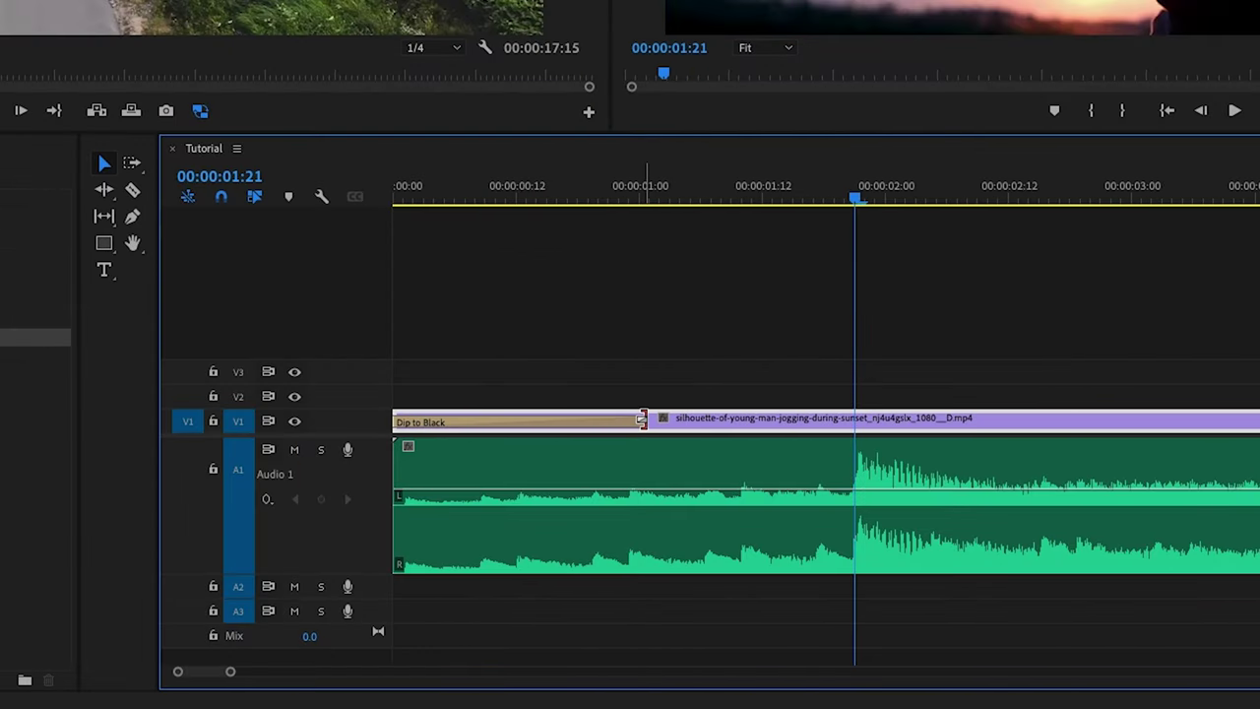
pyautogui.moveTo(649, 418); pyautogui.dragTo(856, 419)
pyautogui.moveTo(759, 563); pyautogui.dragTo(763, 563)
pyautogui.press('Home')
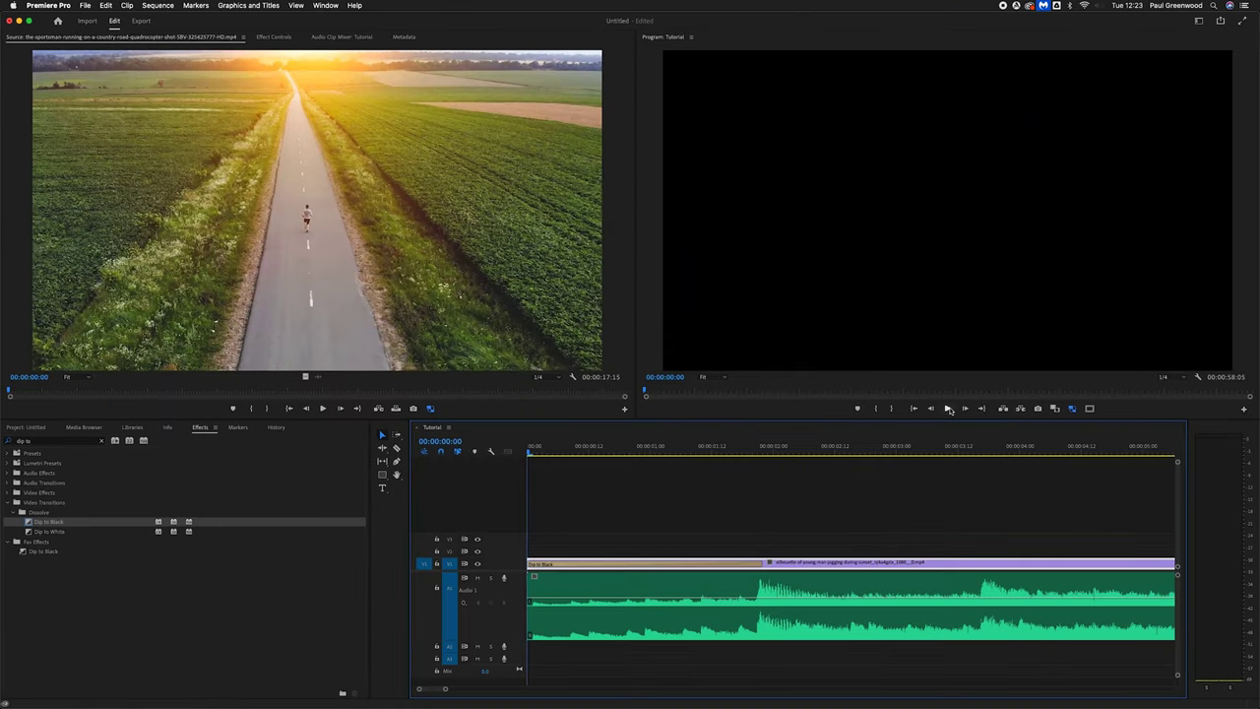
pyautogui.click(947, 408)
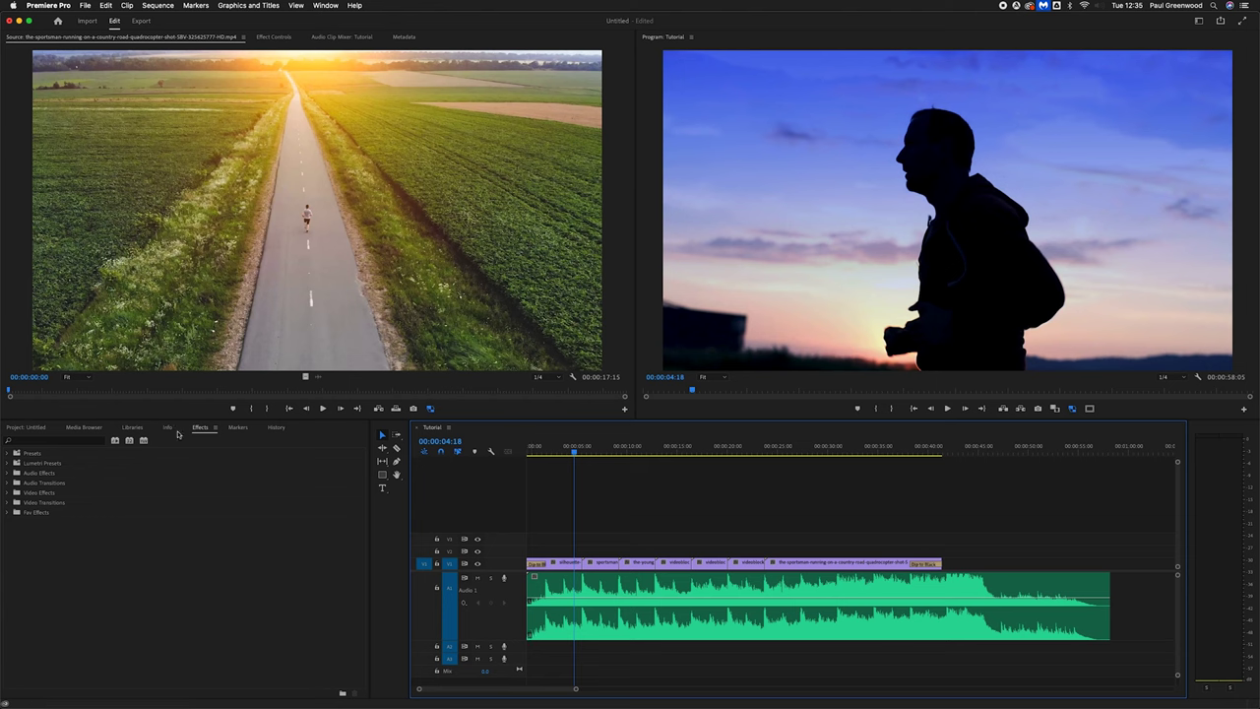
# Add a Cross Dissolve between the silhouette clip and the sportsman clip, then preview it.
pyautogui.click(9, 503)
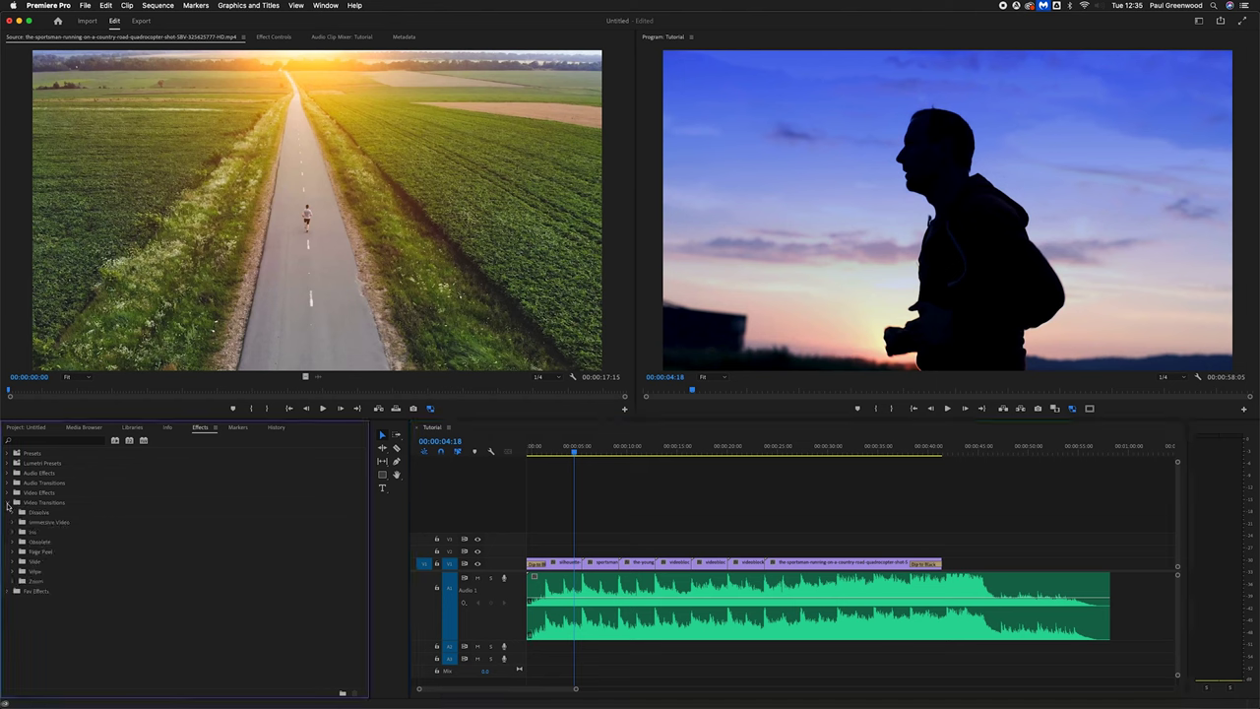
pyautogui.click(13, 513)
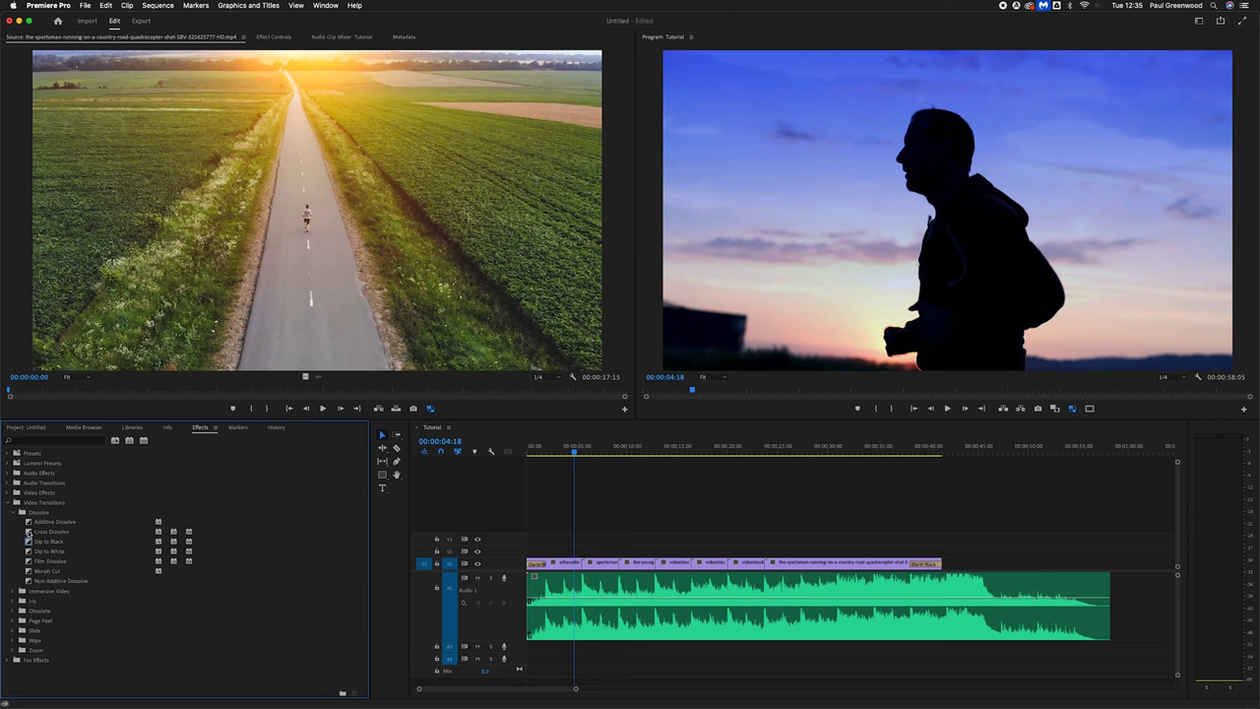
pyautogui.moveTo(27, 532); pyautogui.dragTo(588, 564)
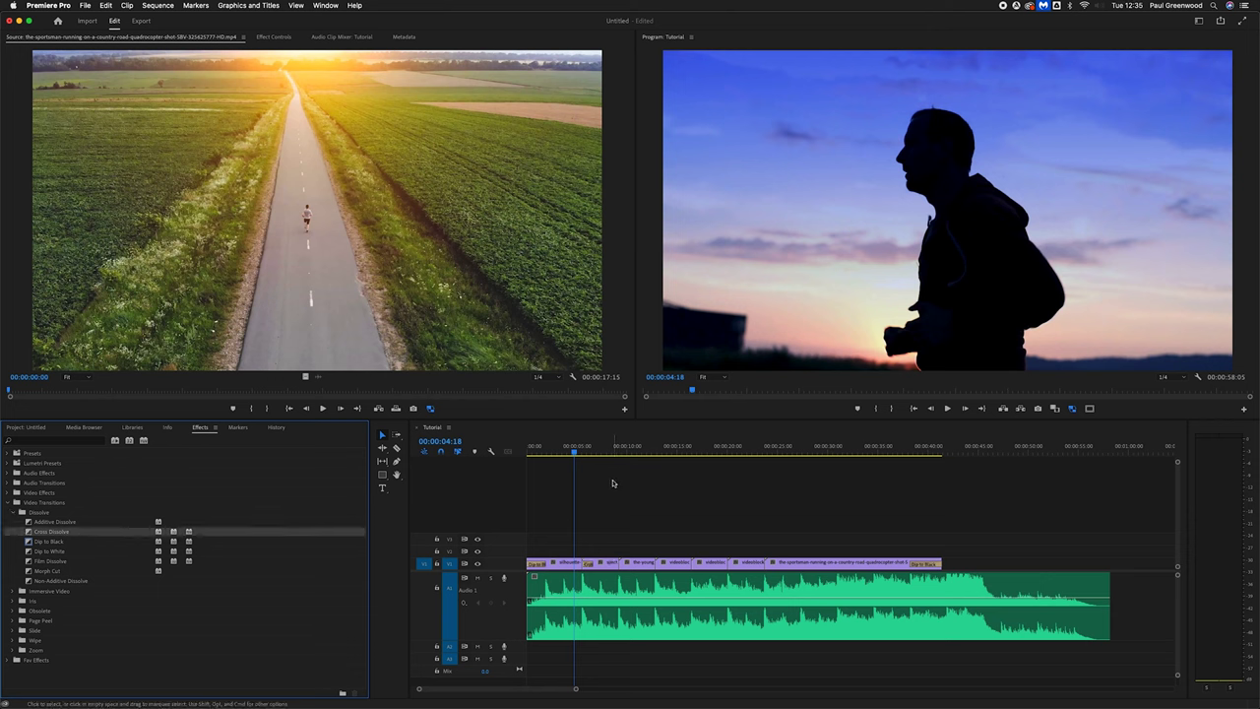
pyautogui.press('space')
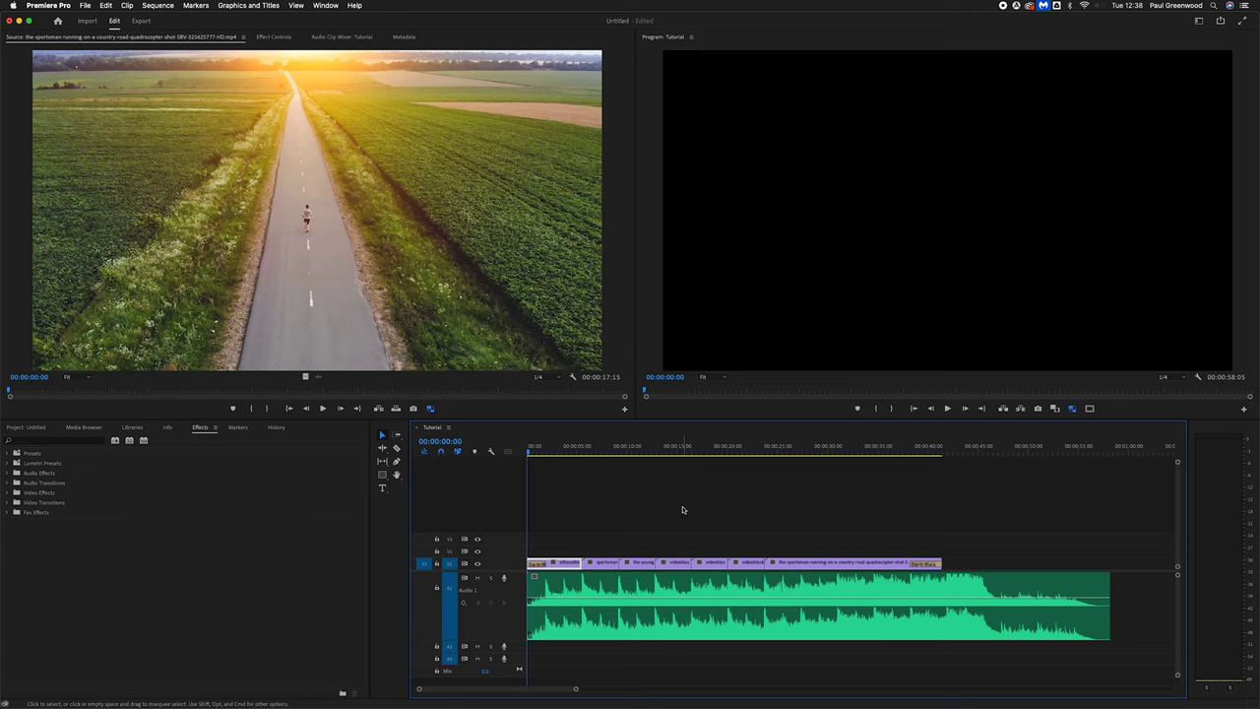
pyautogui.click(327, 6)
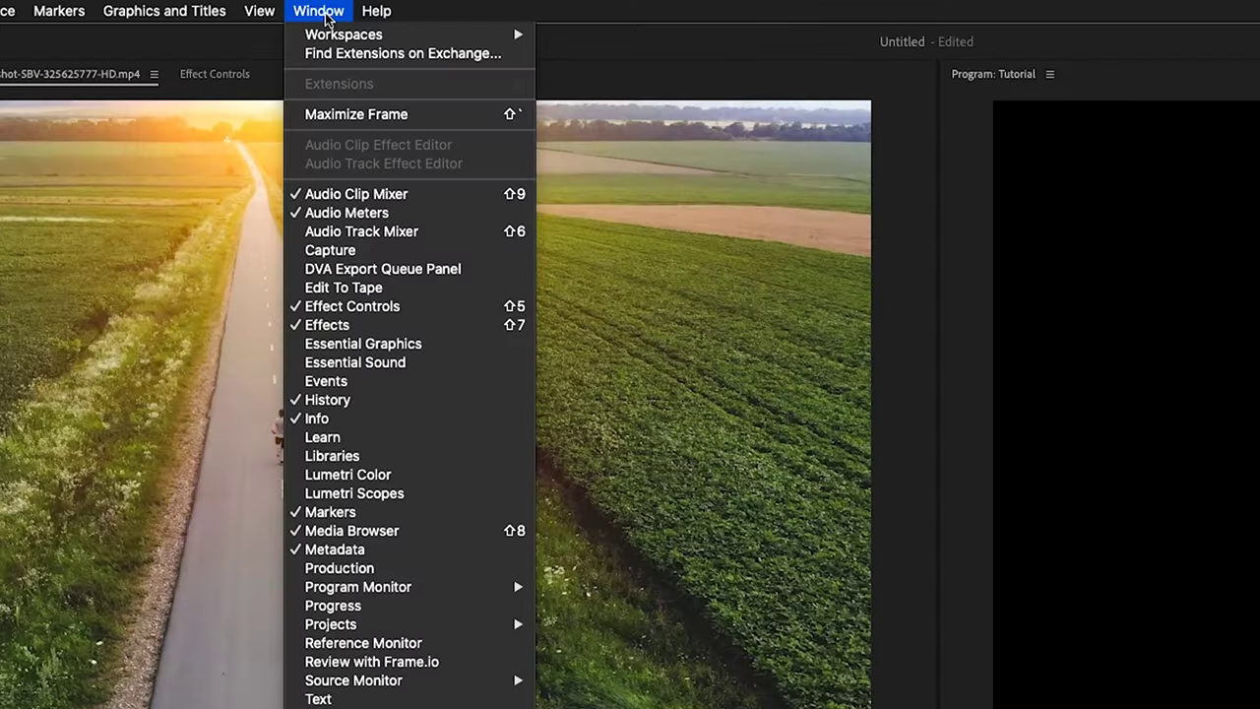
pyautogui.moveTo(346, 35)
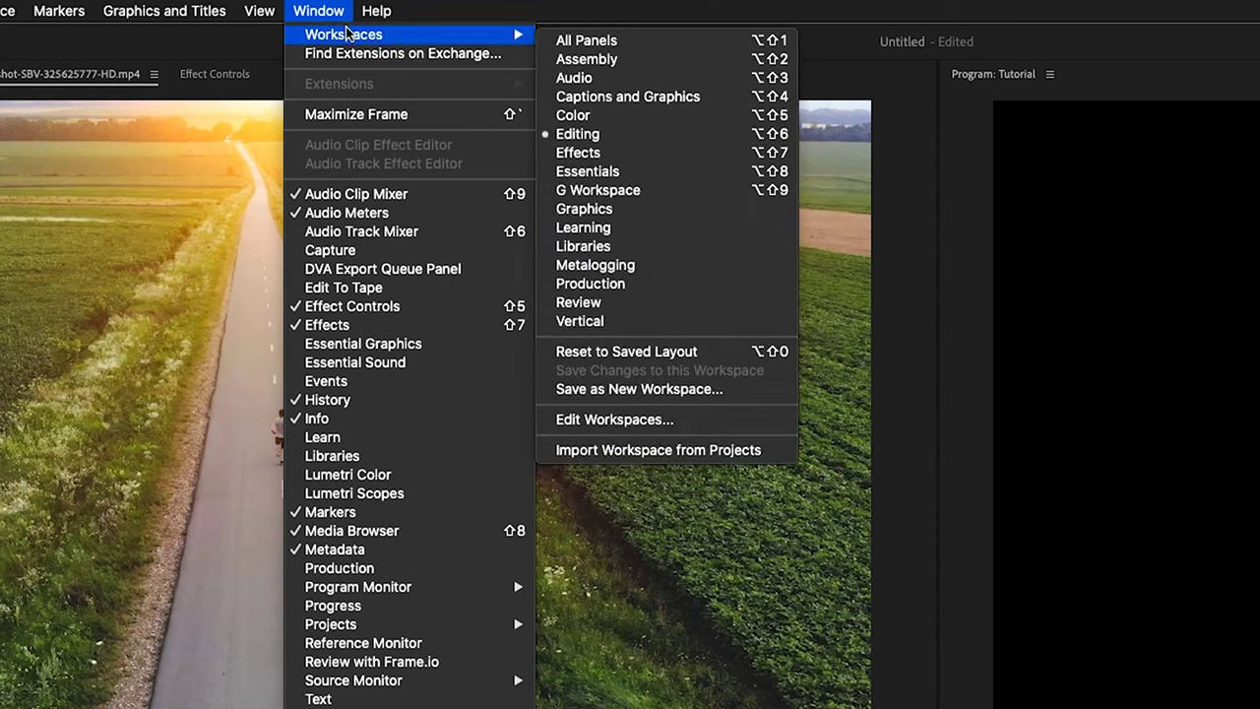
# Switch the interface to the Window > Workspaces > Captions and Graphics layout.
pyautogui.click(709, 95)
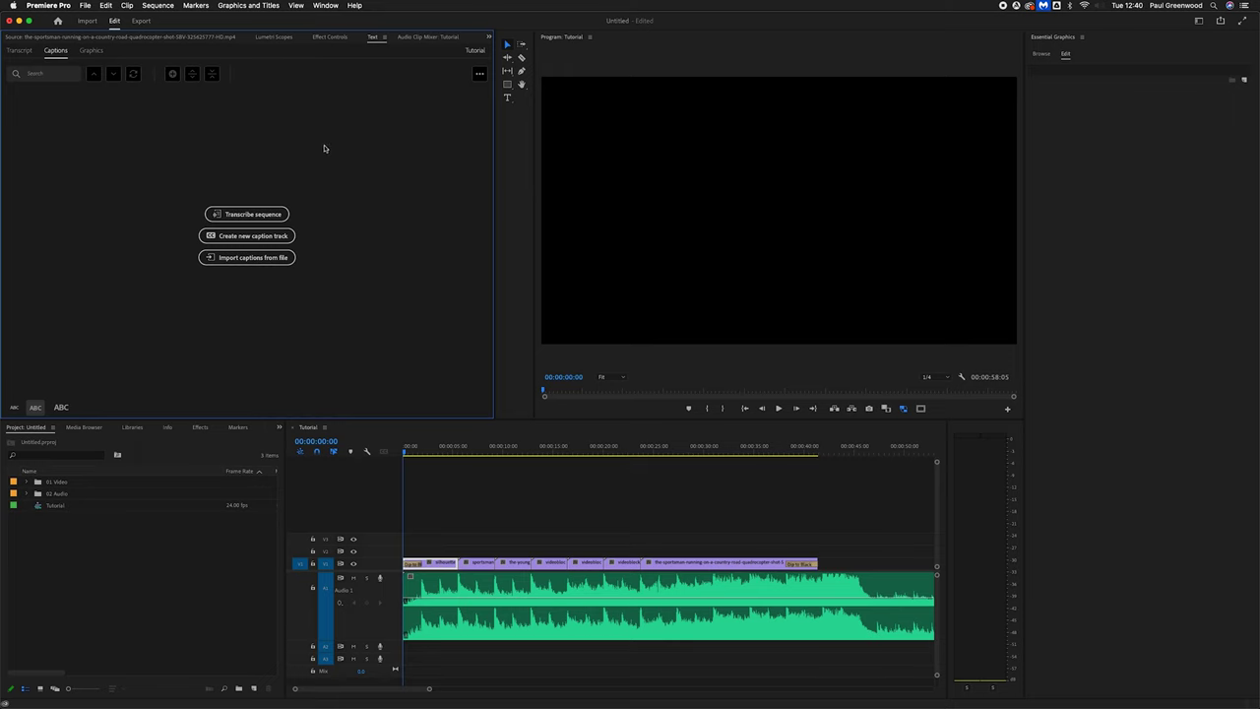
pyautogui.click(681, 192)
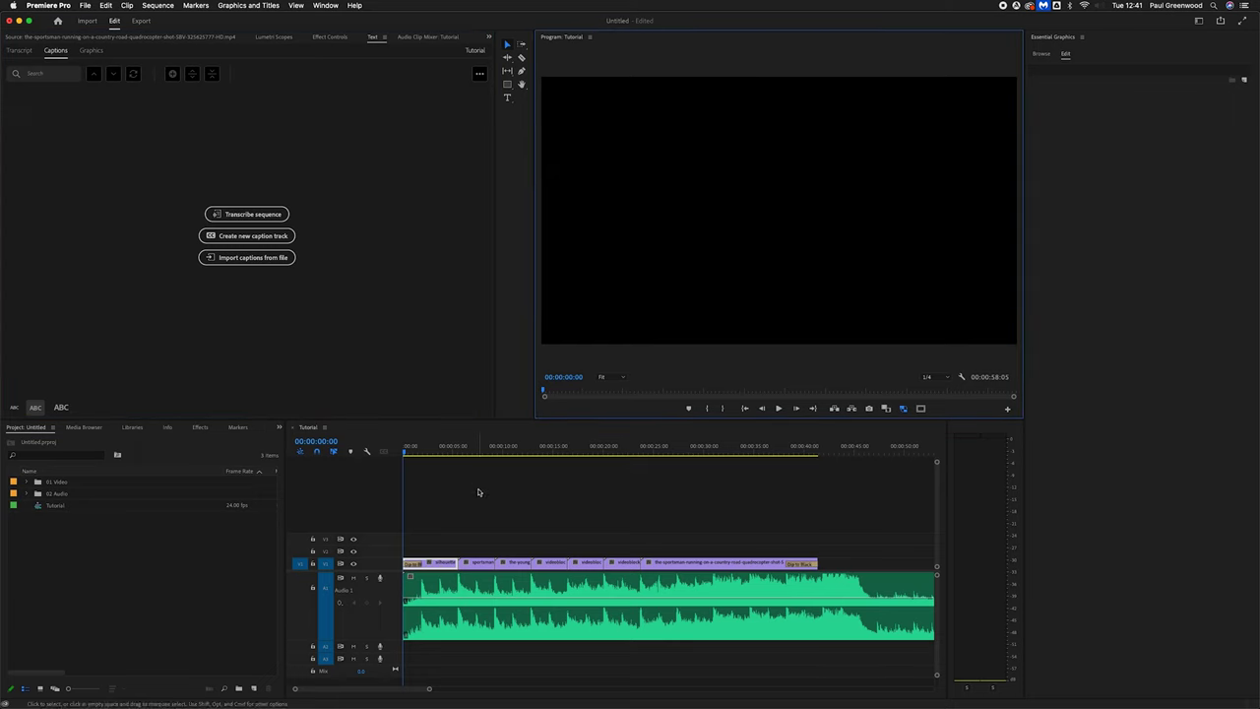
pyautogui.click(501, 447)
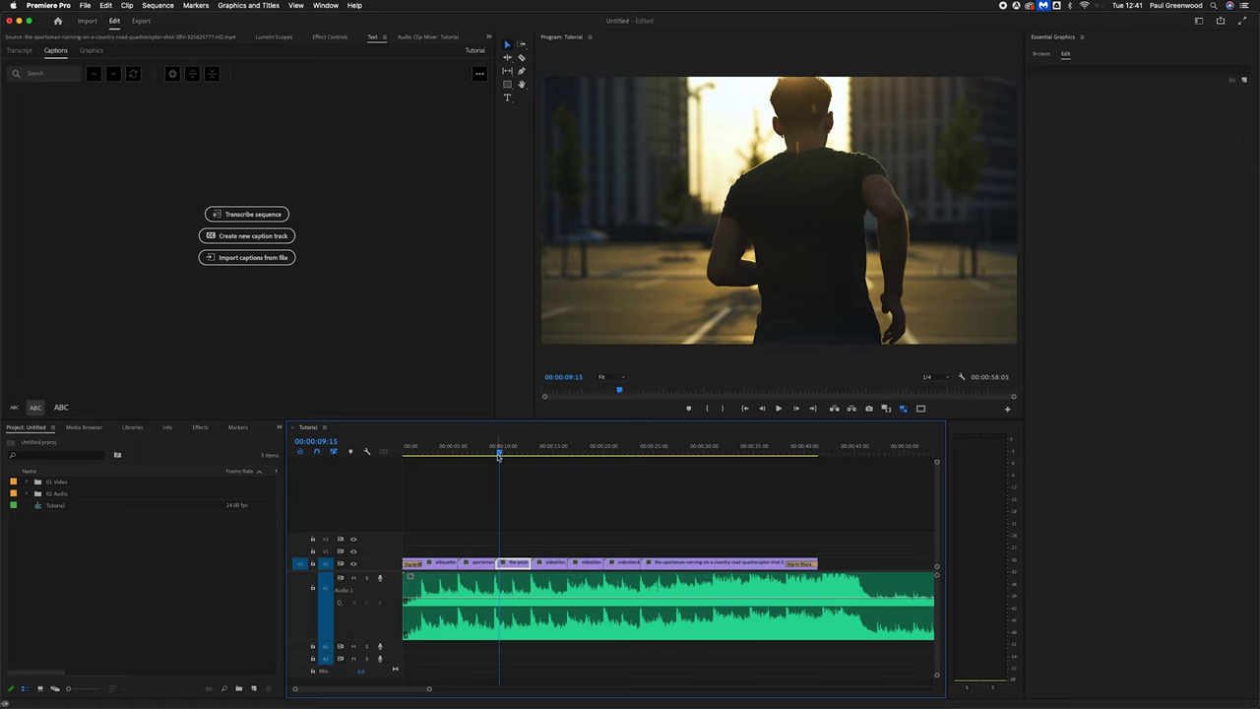
pyautogui.click(1110, 257)
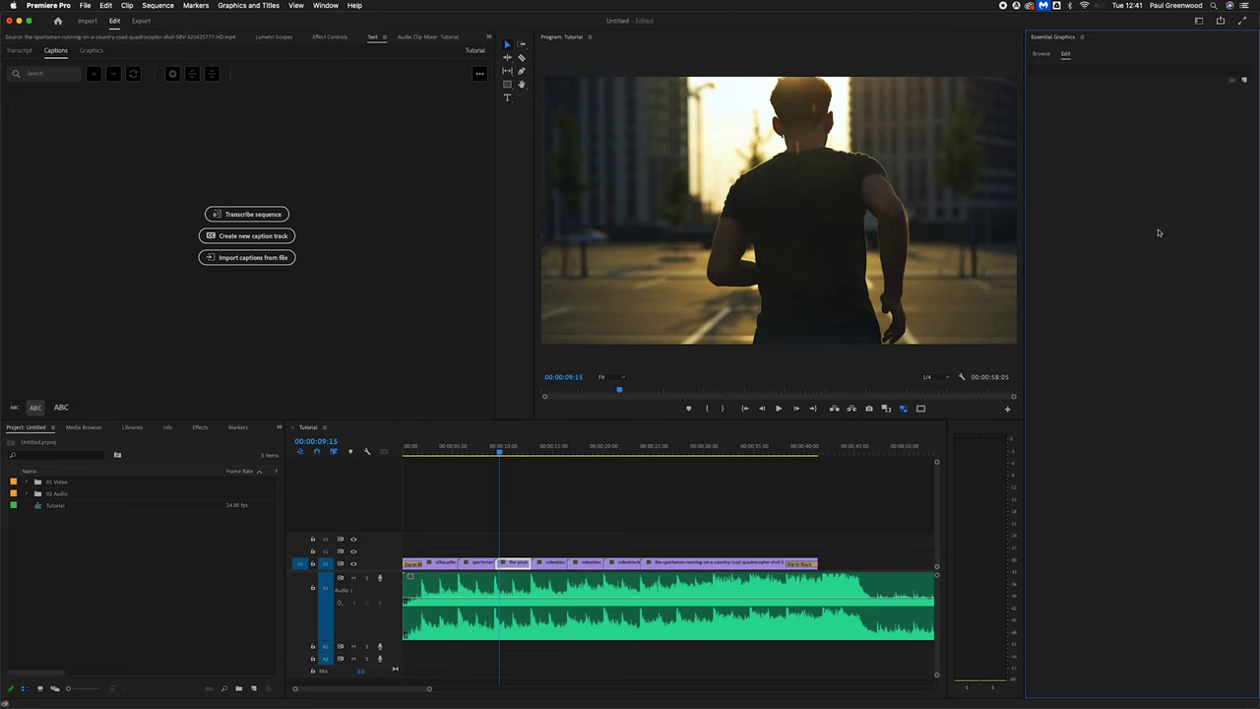
pyautogui.click(568, 494)
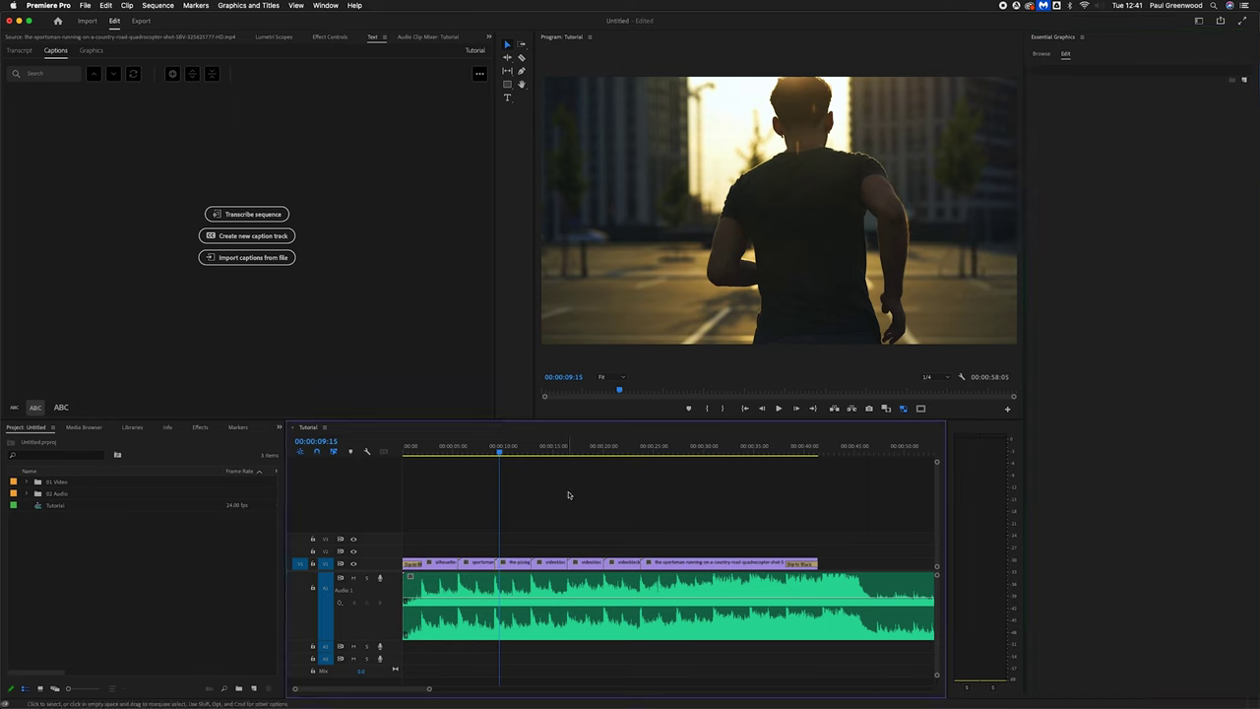
pyautogui.click(65, 571)
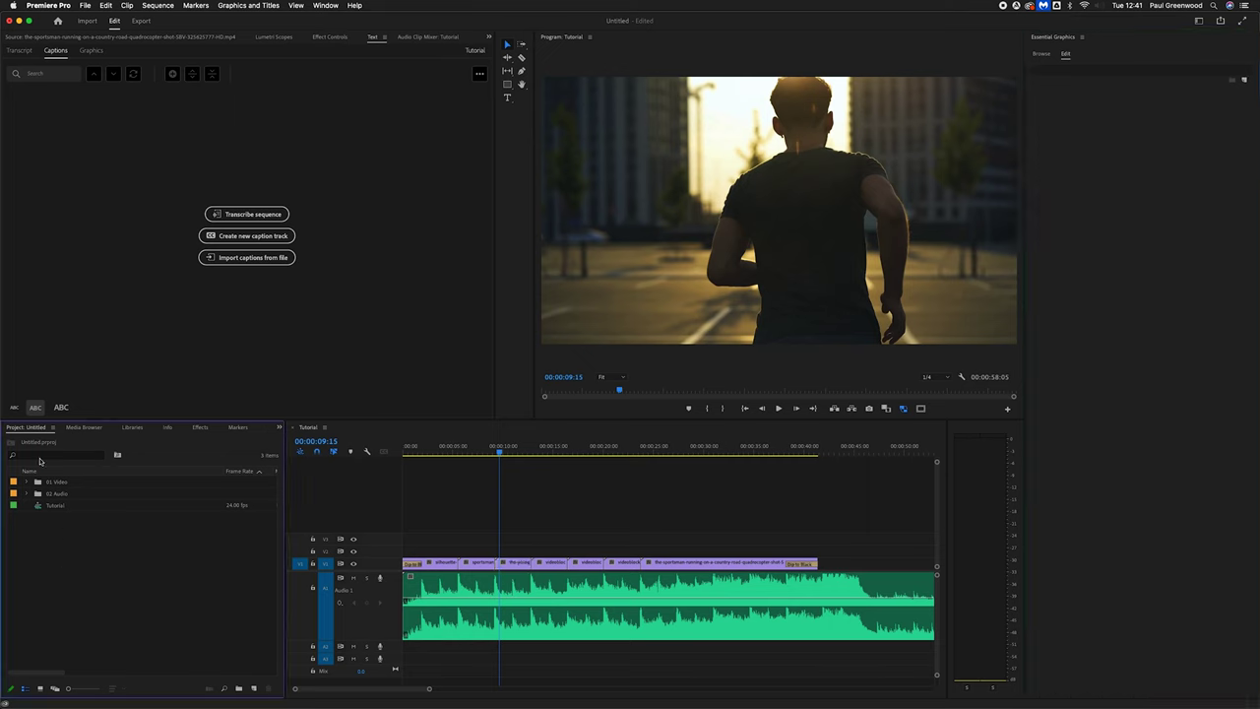
pyautogui.click(200, 427)
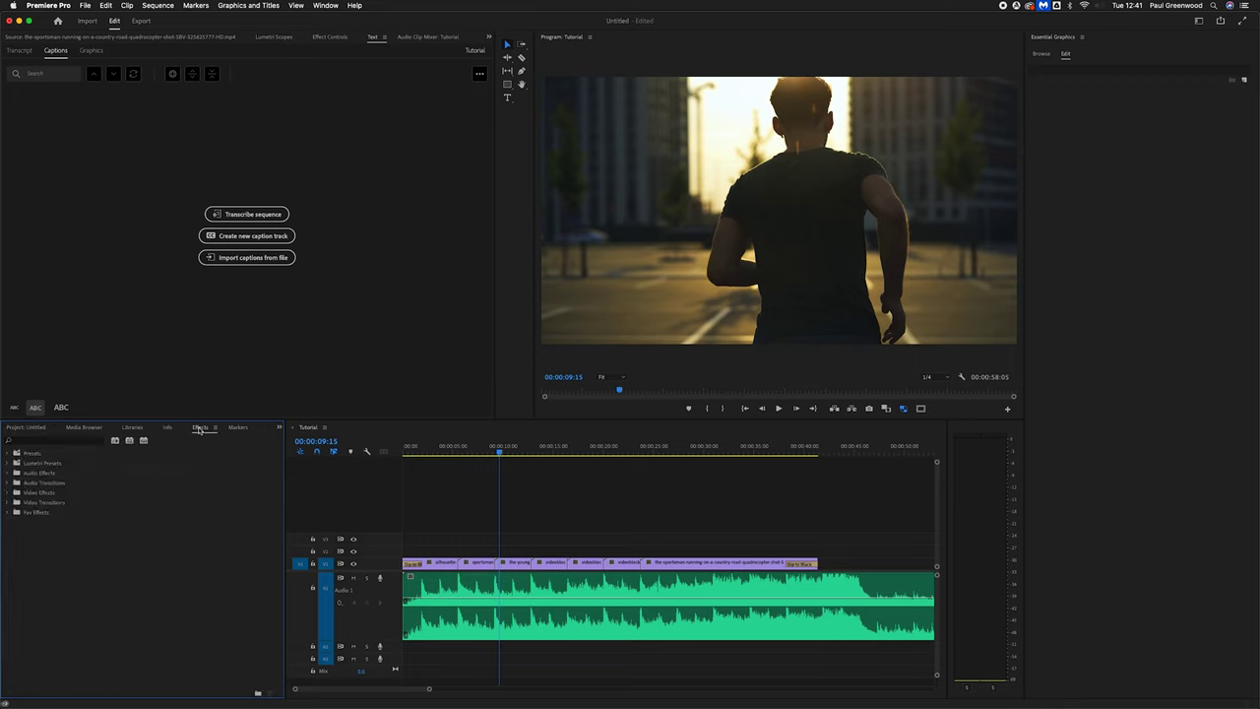
pyautogui.click(30, 427)
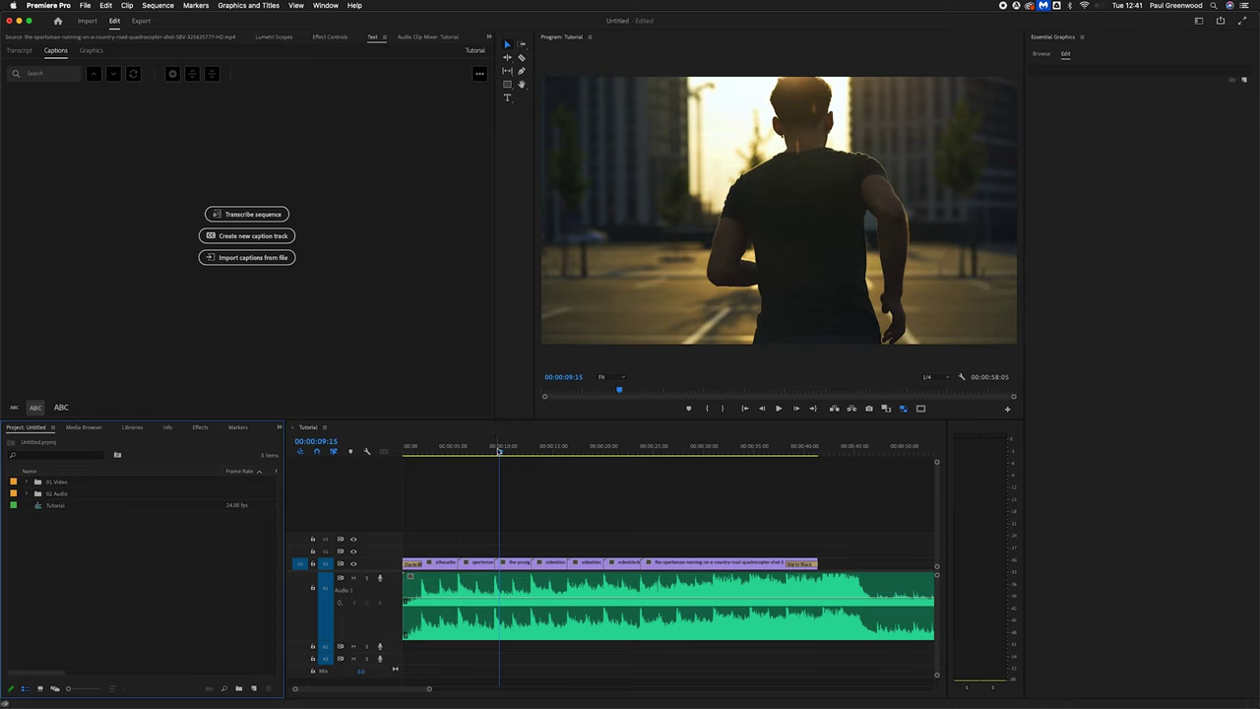
pyautogui.moveTo(499, 453); pyautogui.dragTo(362, 450)
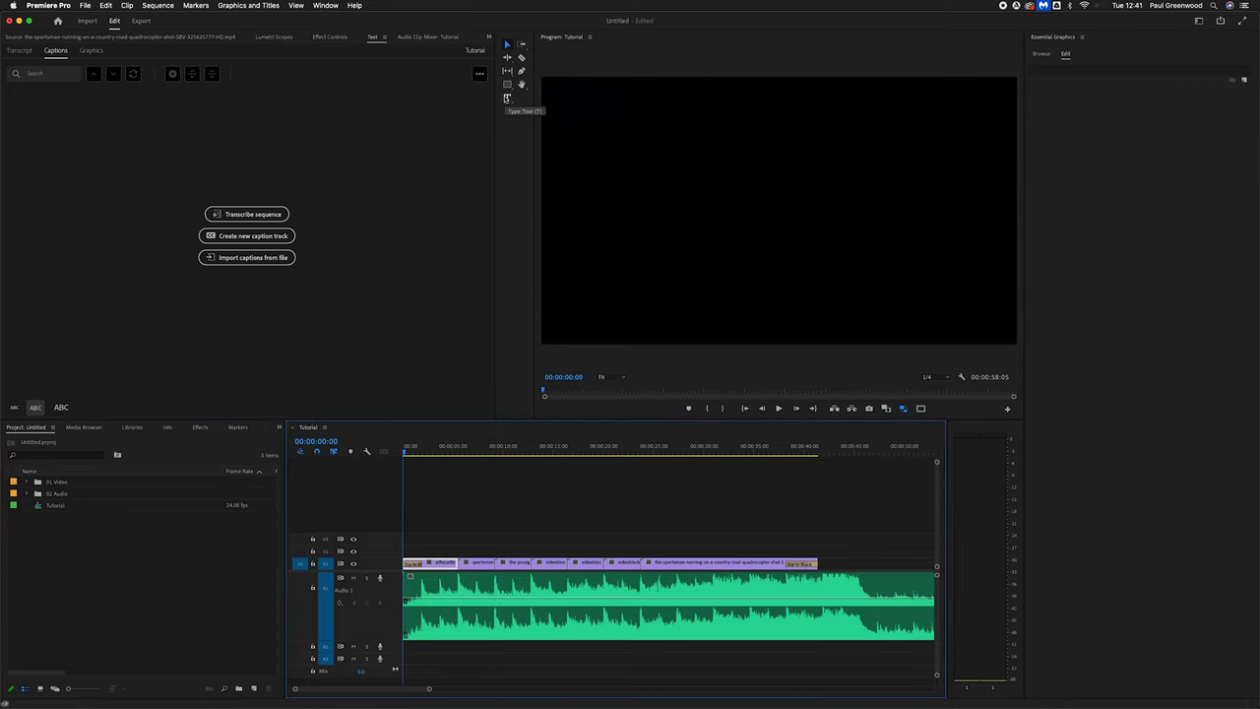
# Create a FREEDOM text title in the Program monitor with the Type tool, then select it.
pyautogui.click(509, 98)
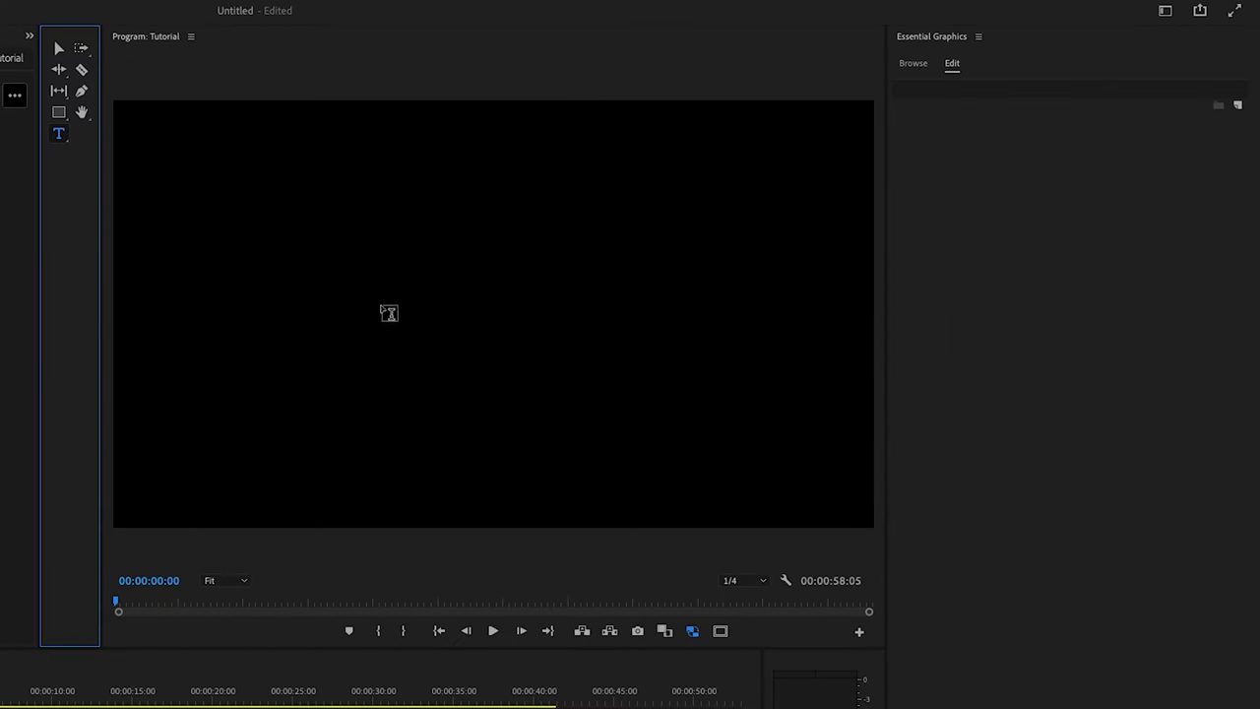
pyautogui.click(343, 293)
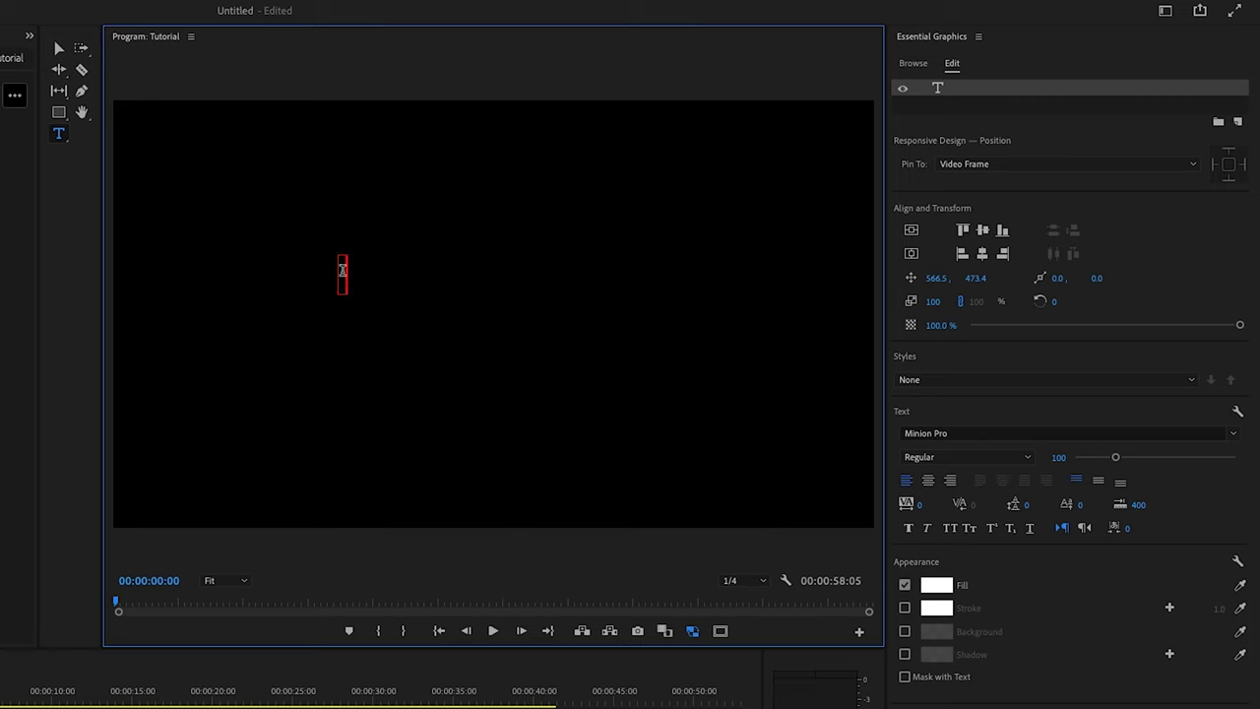
pyautogui.write('FREEDo')
pyautogui.press('BackSpace')
pyautogui.write('O')
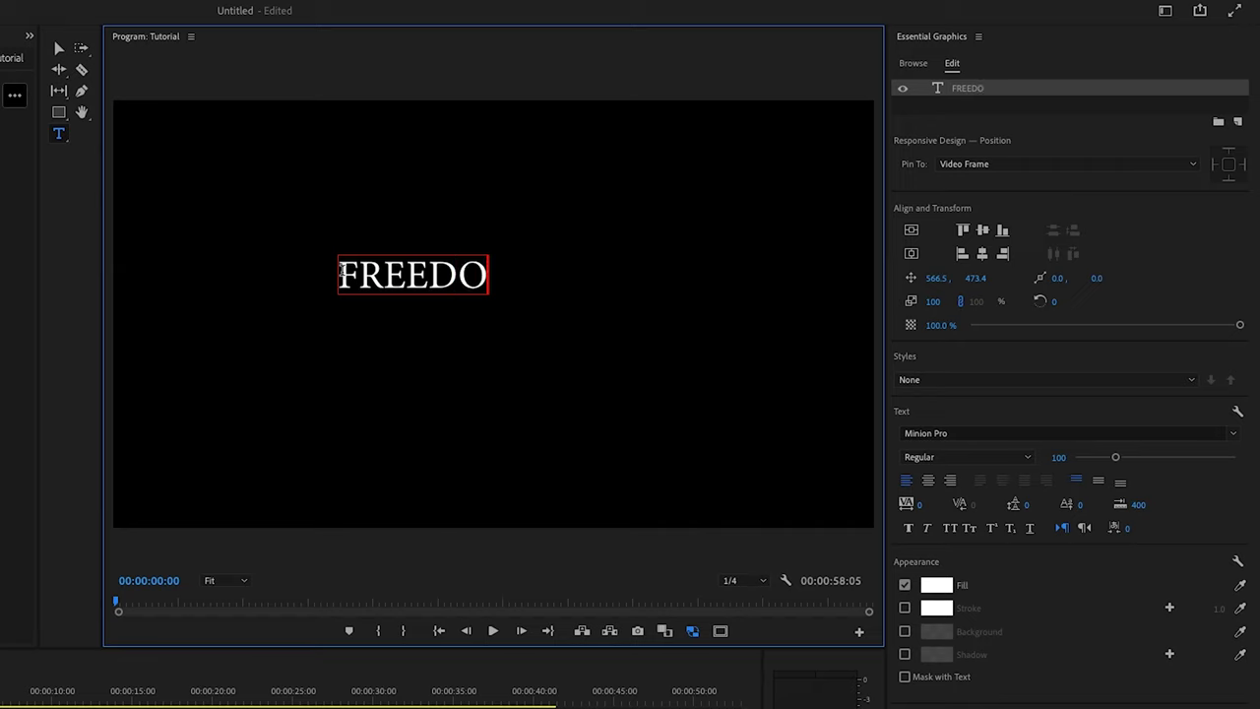
pyautogui.write('M')
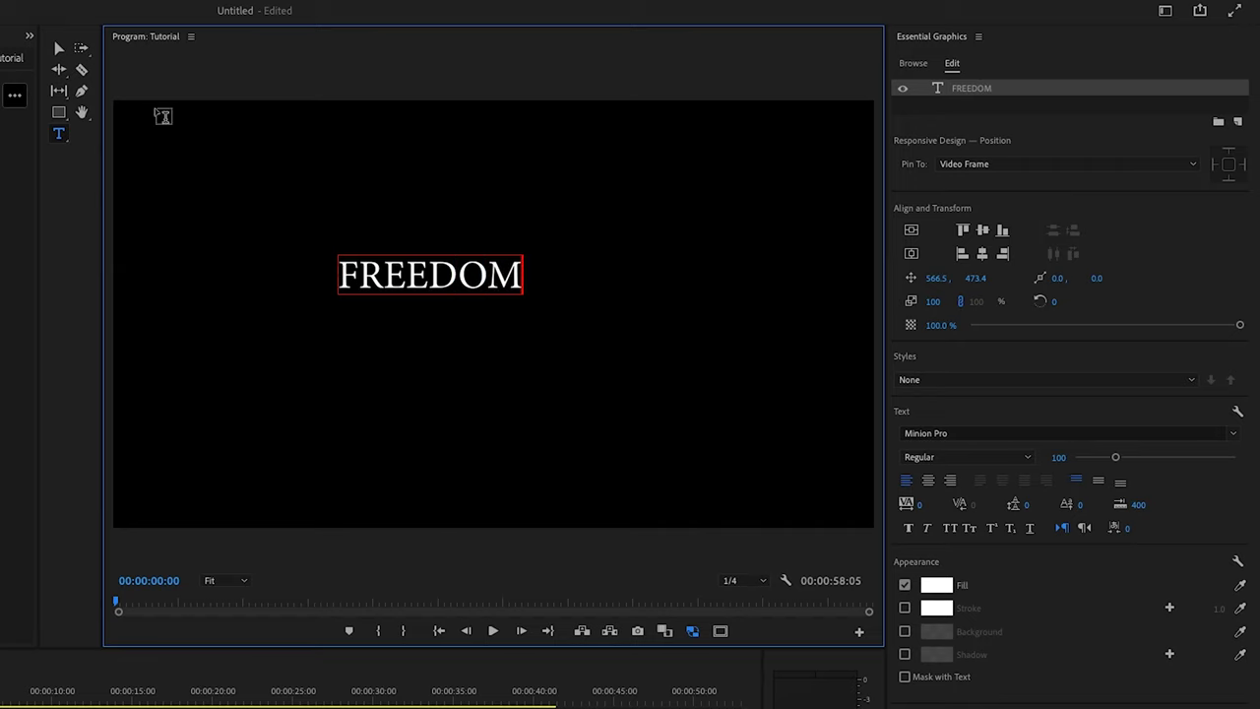
pyautogui.click(59, 48)
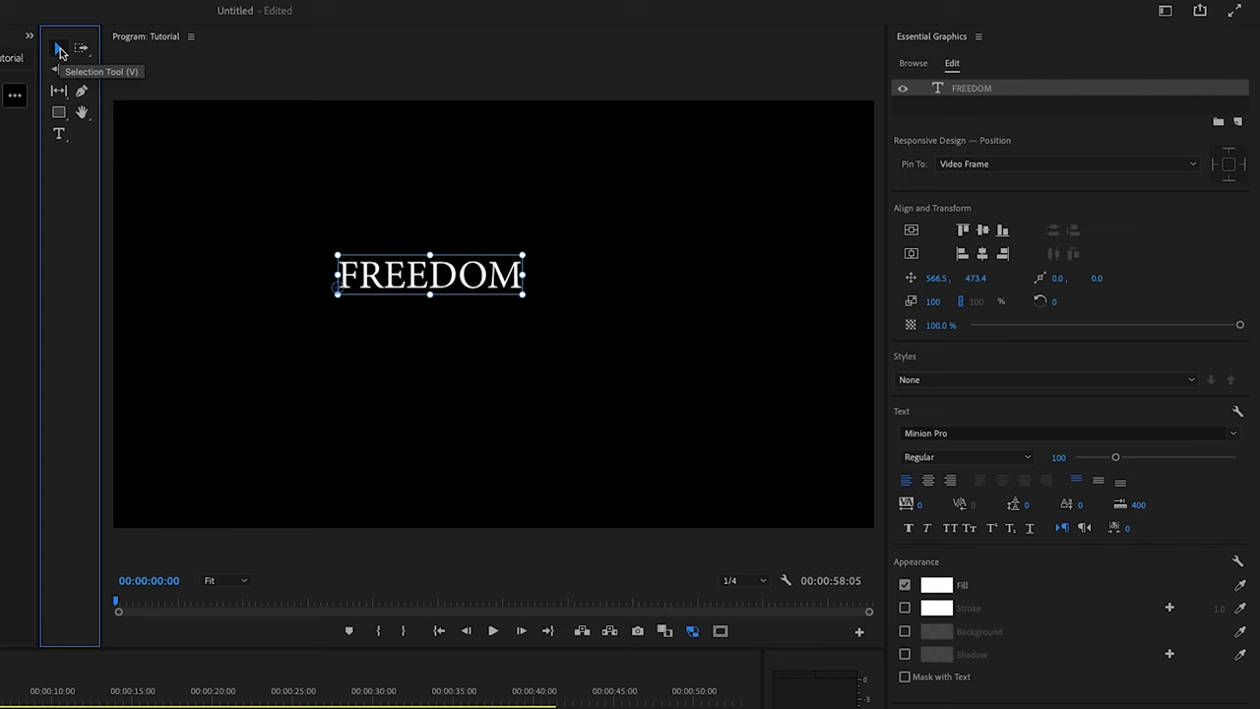
pyautogui.click(458, 318)
# Set the FREEDOM title's font to Europa-Bold and centre it in the frame.
pyautogui.moveTo(453, 286)
pyautogui.mouseDown()
pyautogui.moveTo(540, 260)
pyautogui.moveTo(461, 209)
pyautogui.moveTo(471, 291)
pyautogui.mouseUp()
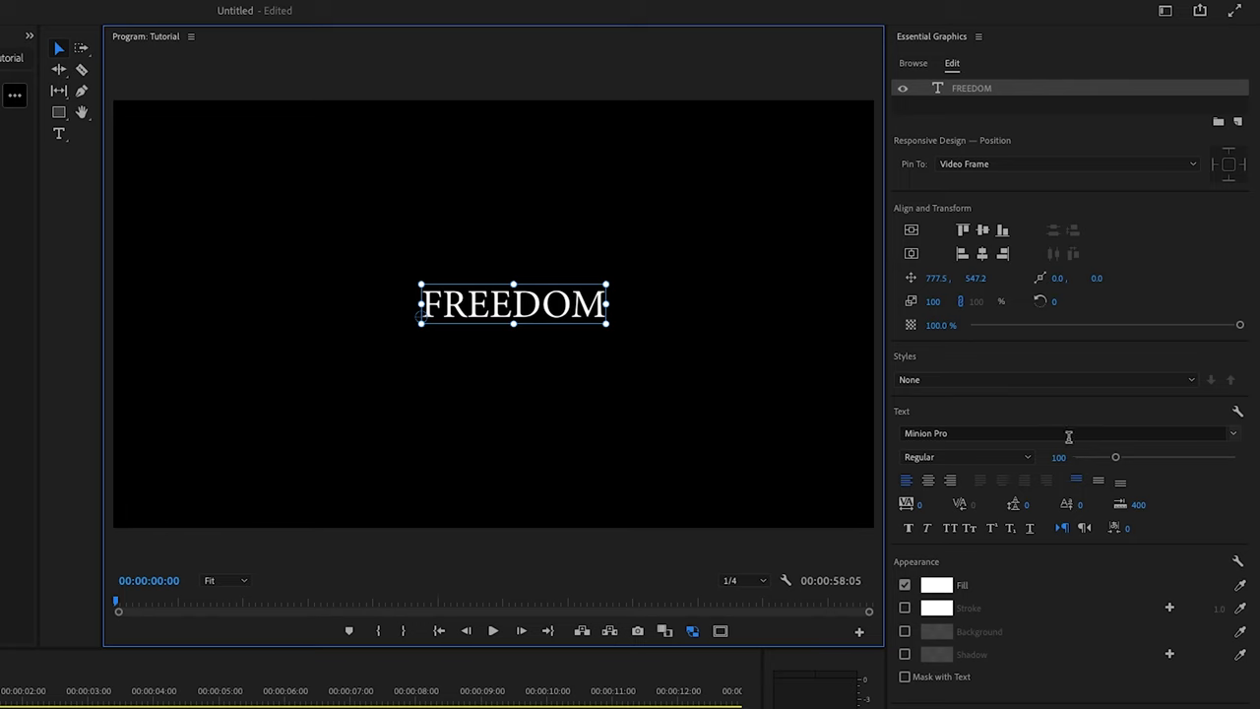
pyautogui.click(1068, 436)
pyautogui.write('euro')
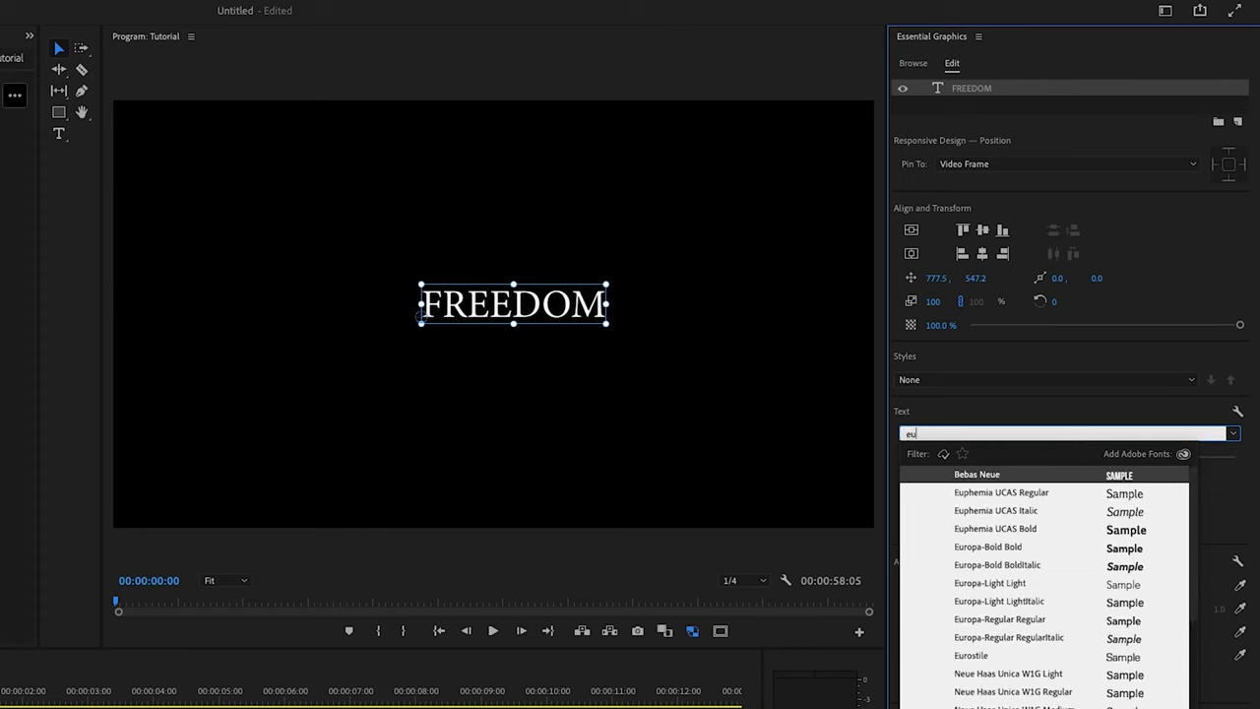
pyautogui.click(1069, 474)
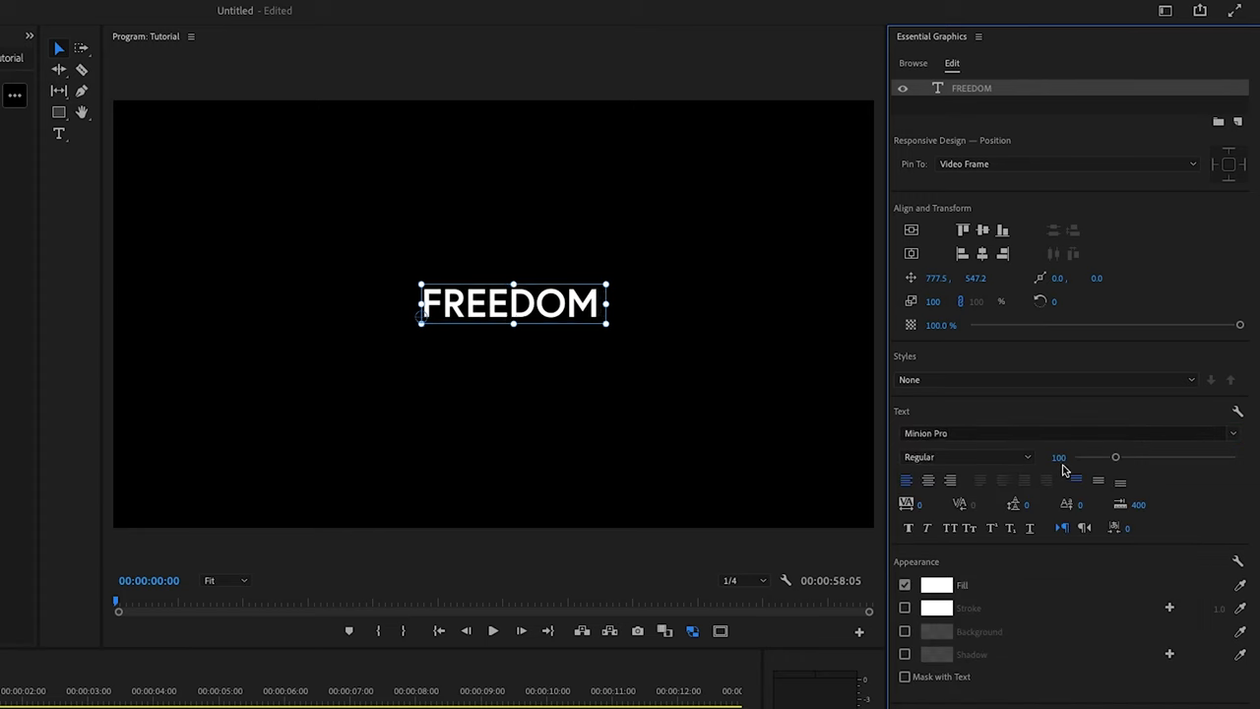
pyautogui.click(982, 229)
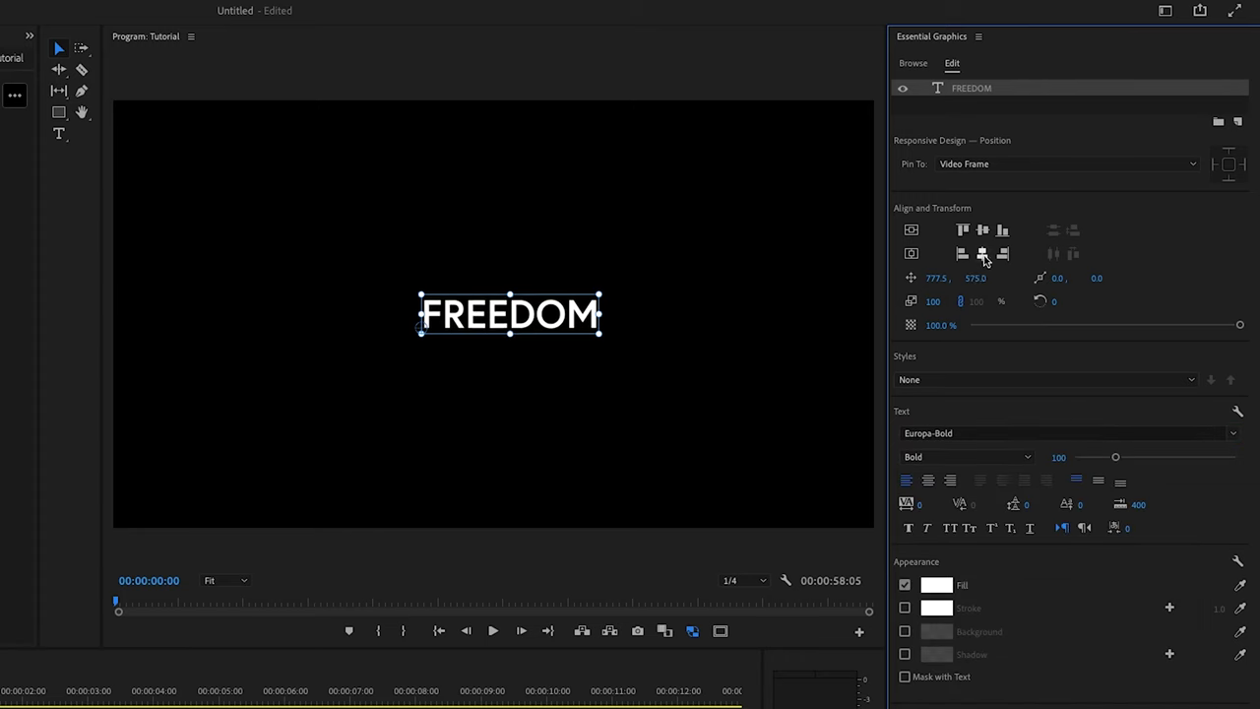
pyautogui.click(982, 253)
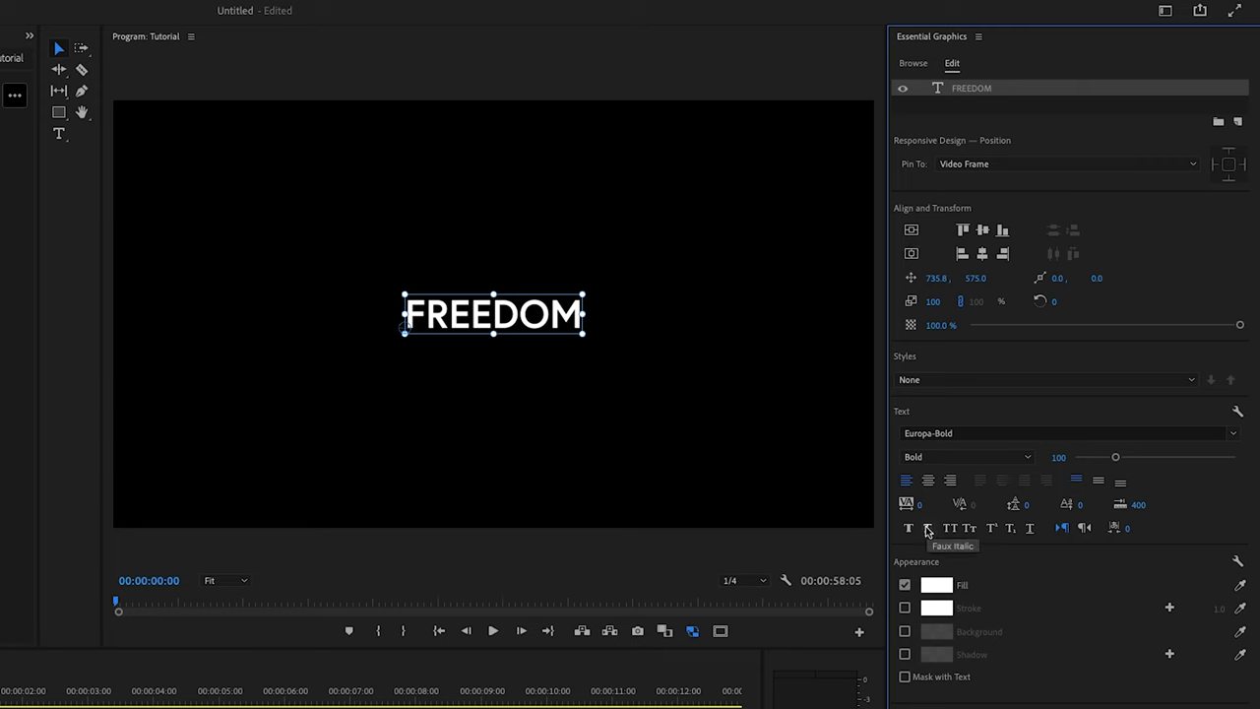
# Centre-align the FREEDOM text, set tracking to 500, and re-centre it horizontally.
pyautogui.click(927, 479)
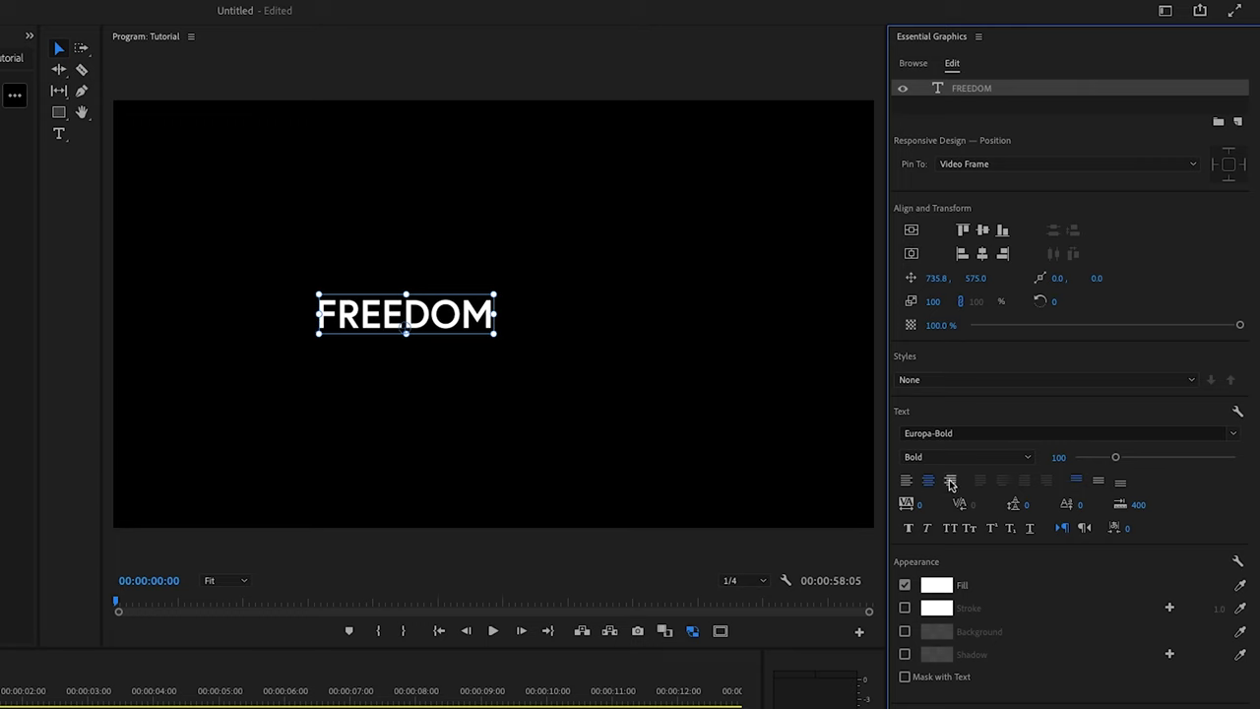
pyautogui.click(906, 480)
pyautogui.click(927, 480)
pyautogui.click(982, 254)
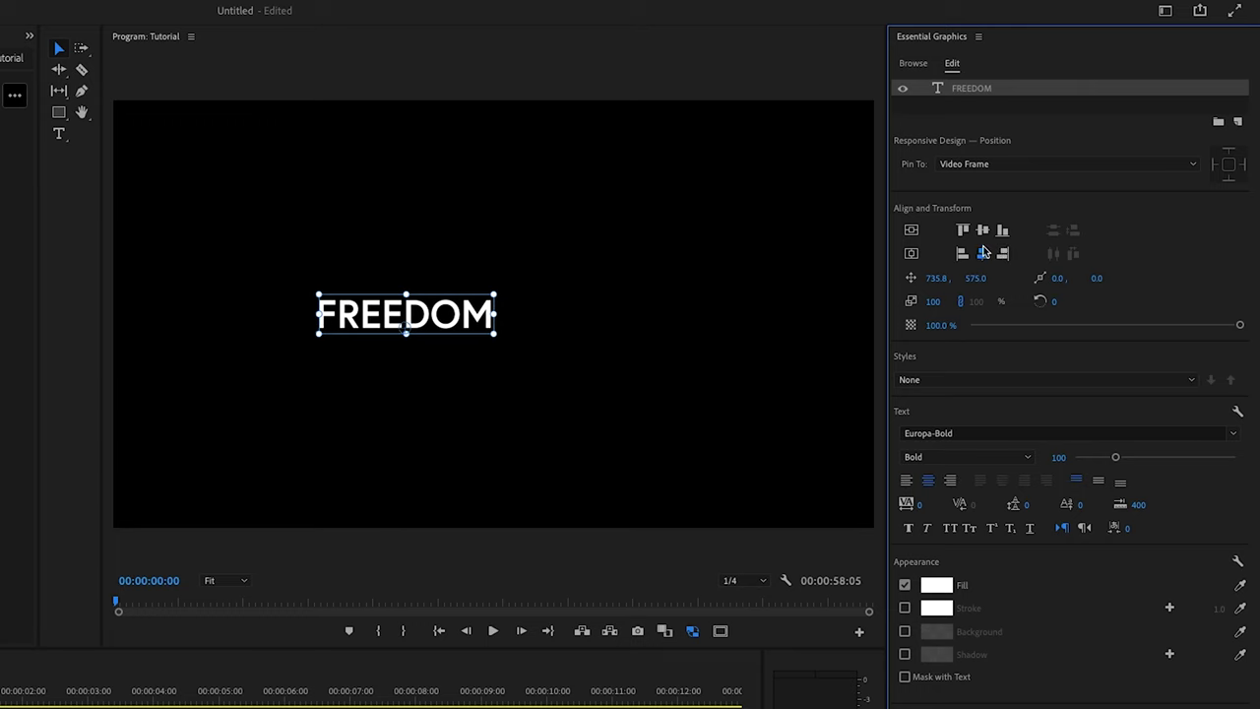
pyautogui.click(920, 504)
pyautogui.write('500')
pyautogui.press('Return')
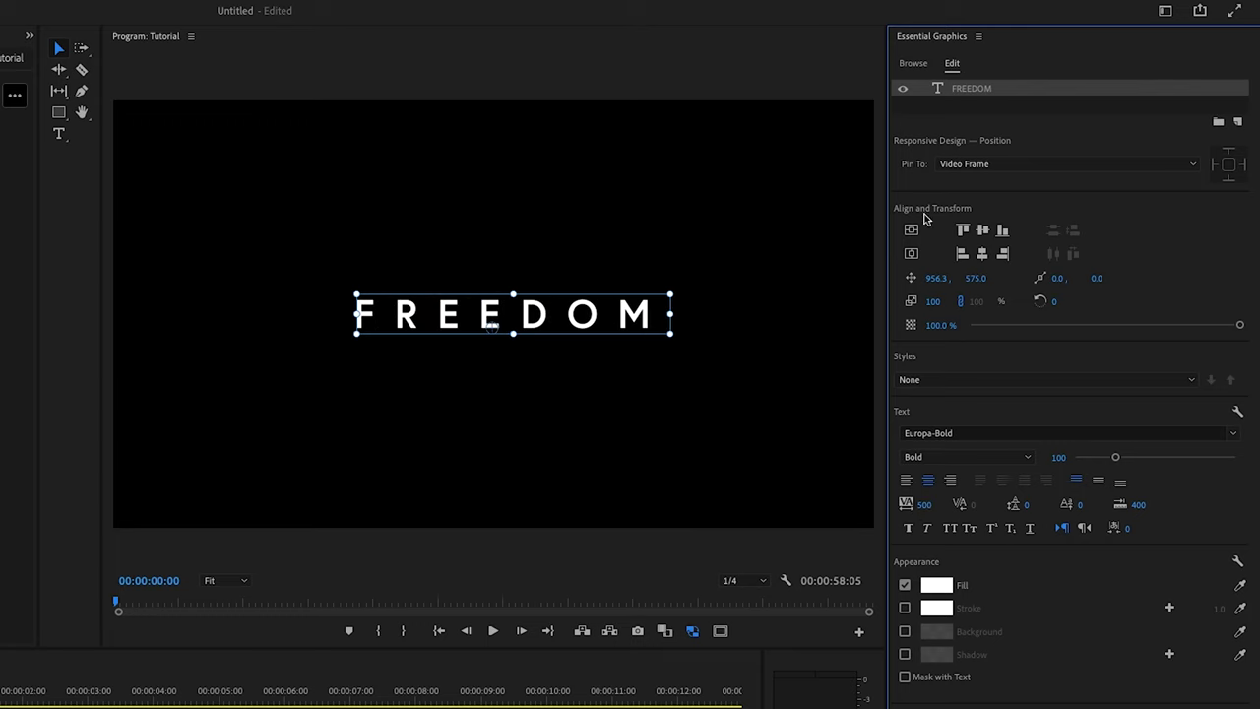
pyautogui.click(982, 254)
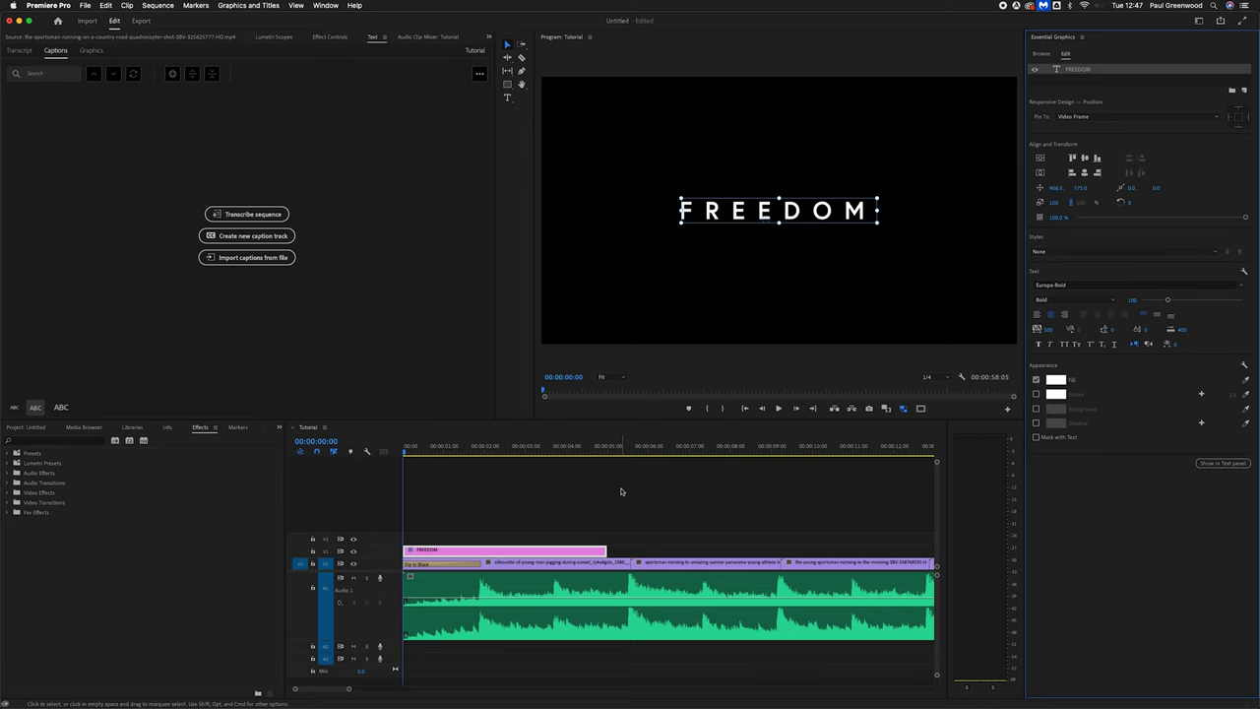
pyautogui.click(621, 491)
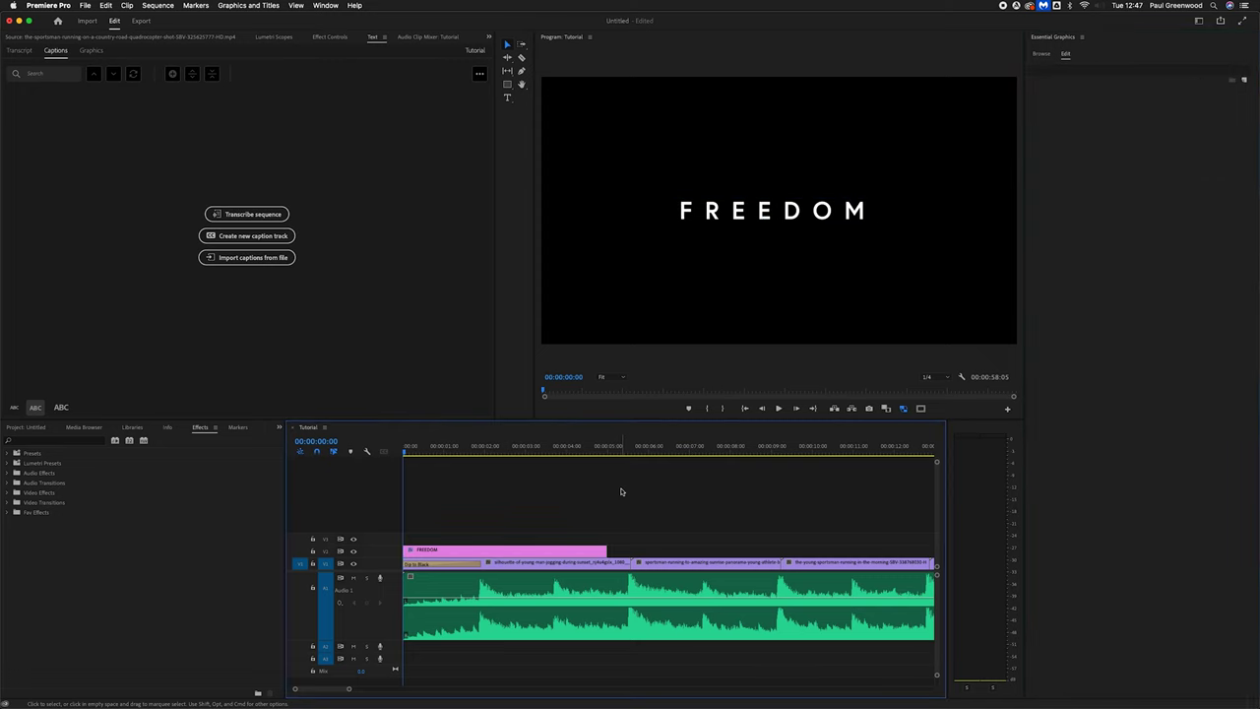
# Extend the FREEDOM graphic clip to about five seconds and reselect it to show its properties.
pyautogui.click(500, 552)
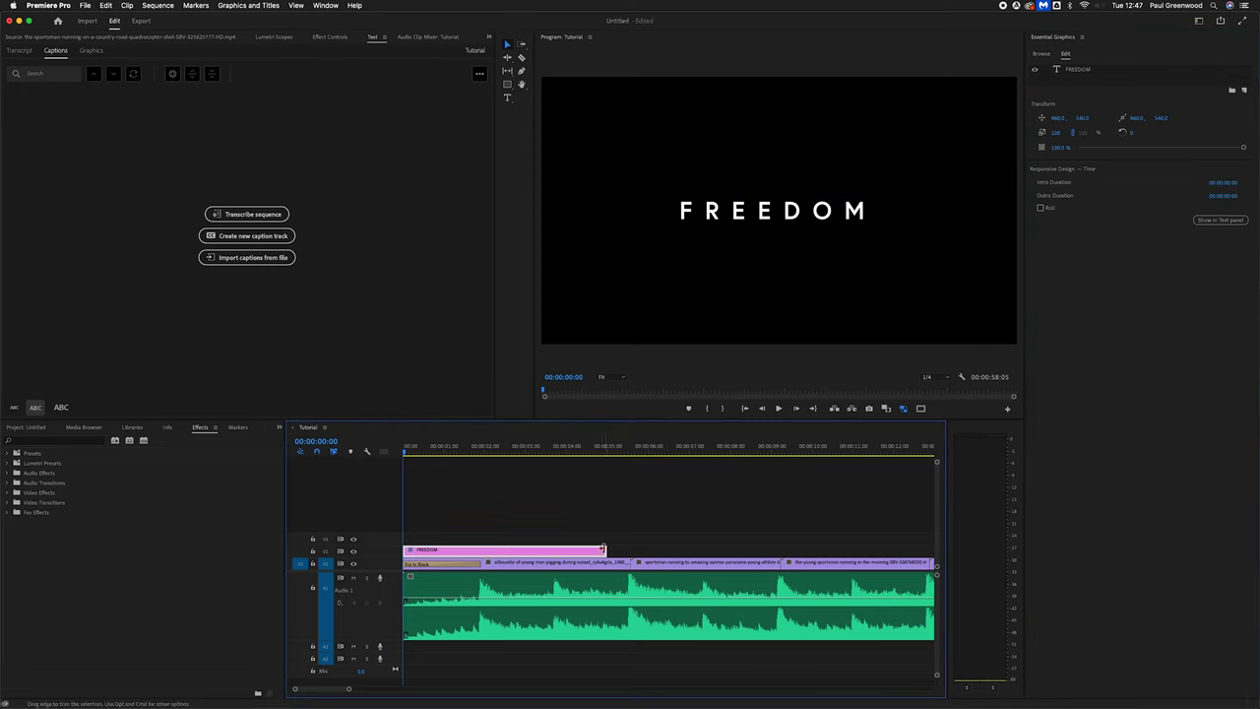
pyautogui.moveTo(604, 549); pyautogui.dragTo(628, 549)
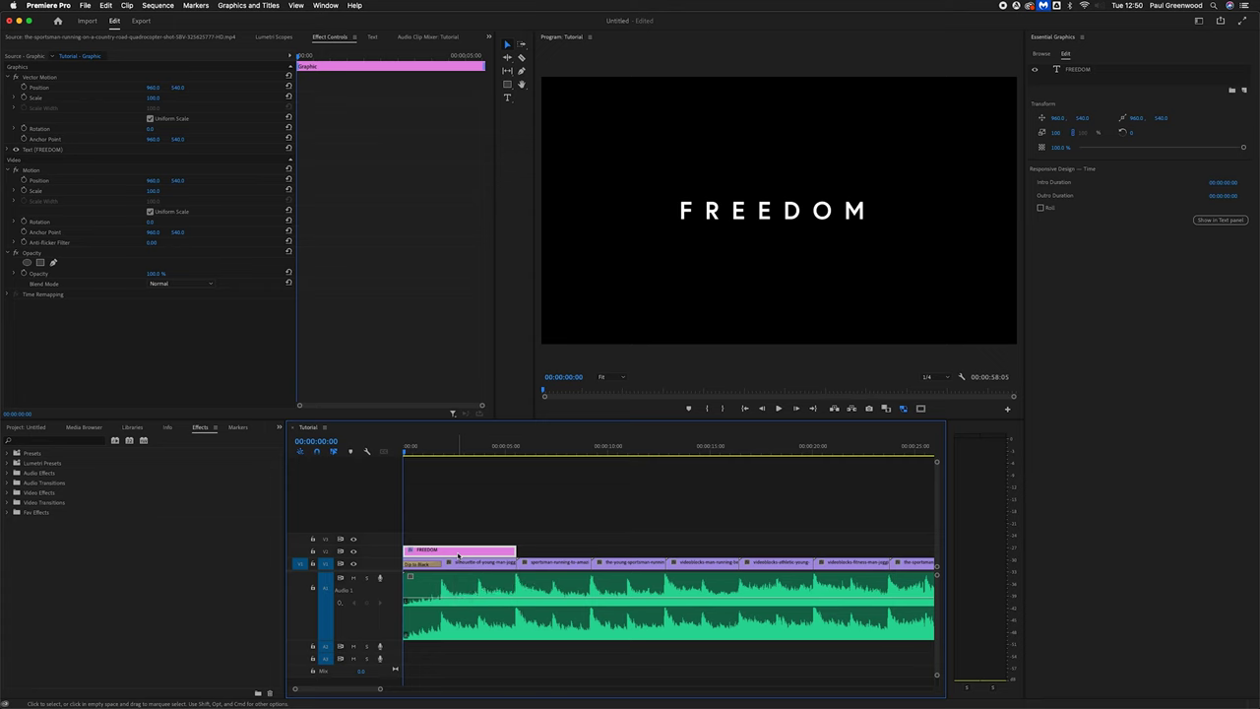
pyautogui.click(479, 524)
pyautogui.click(473, 552)
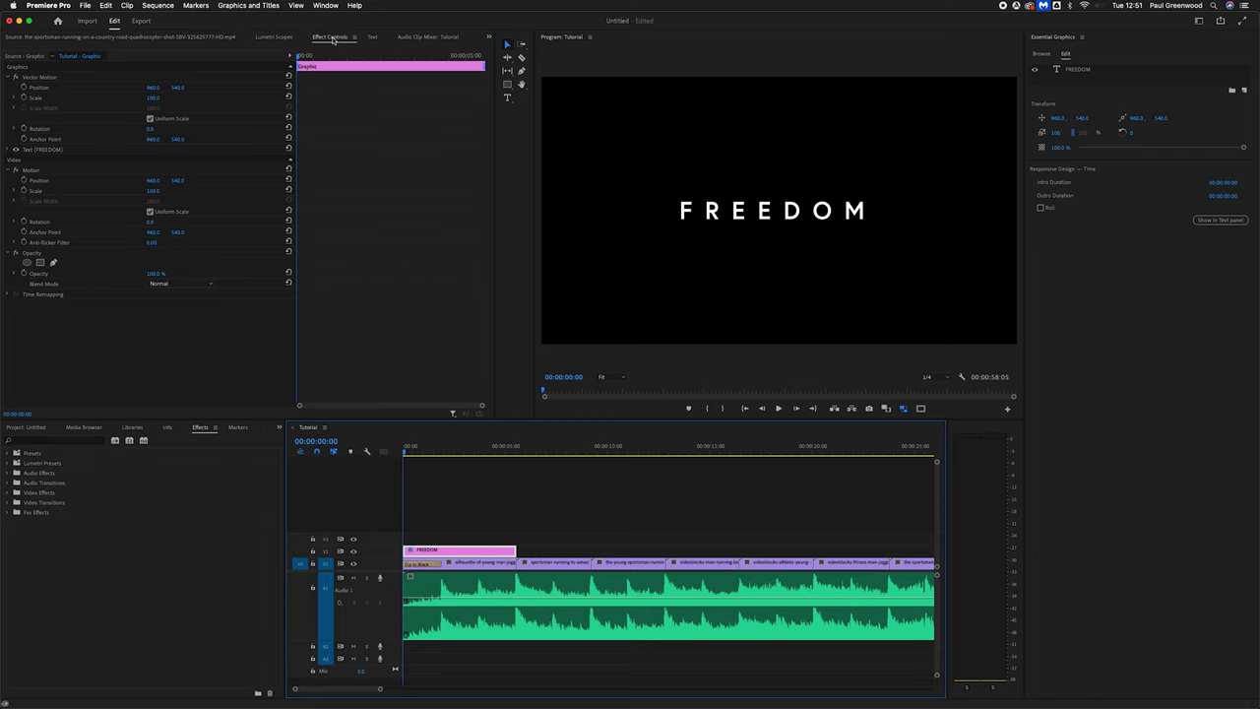
pyautogui.click(464, 464)
pyautogui.click(455, 552)
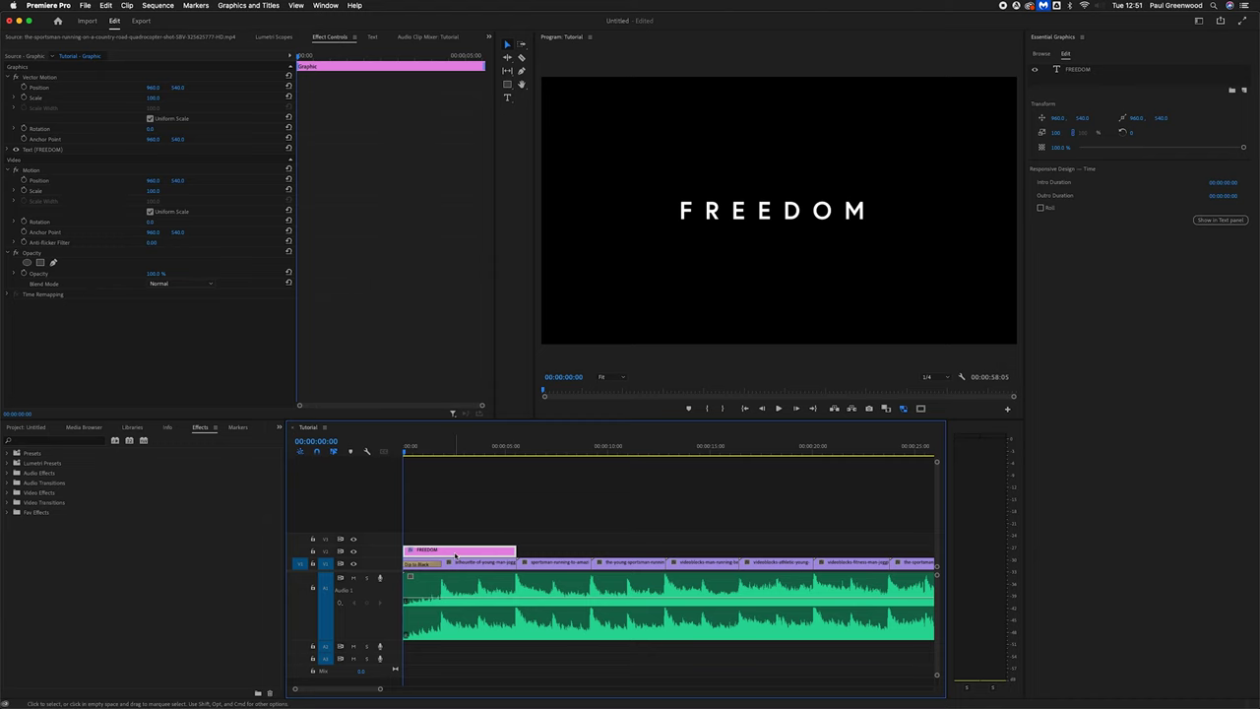
pyautogui.click(330, 39)
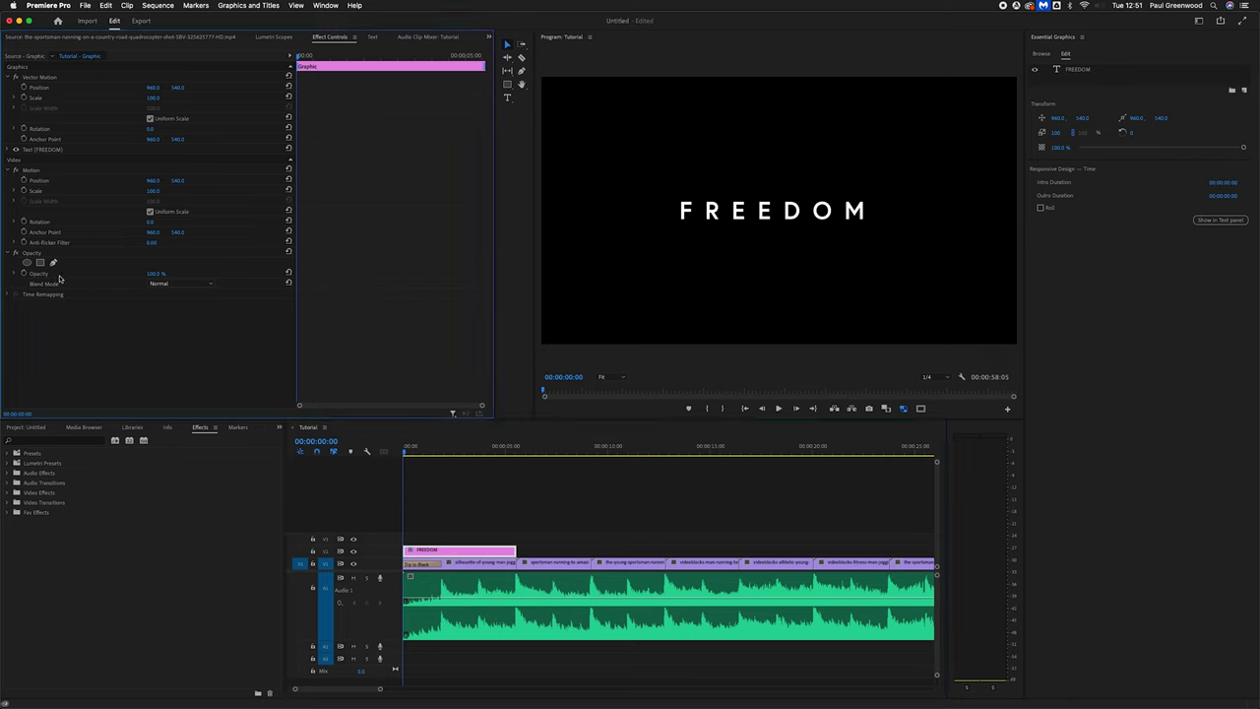
pyautogui.moveTo(148, 279); pyautogui.dragTo(89, 278)
pyautogui.moveTo(1057, 146)
pyautogui.mouseDown()
pyautogui.moveTo(1210, 147)
pyautogui.moveTo(1057, 146)
pyautogui.mouseUp()
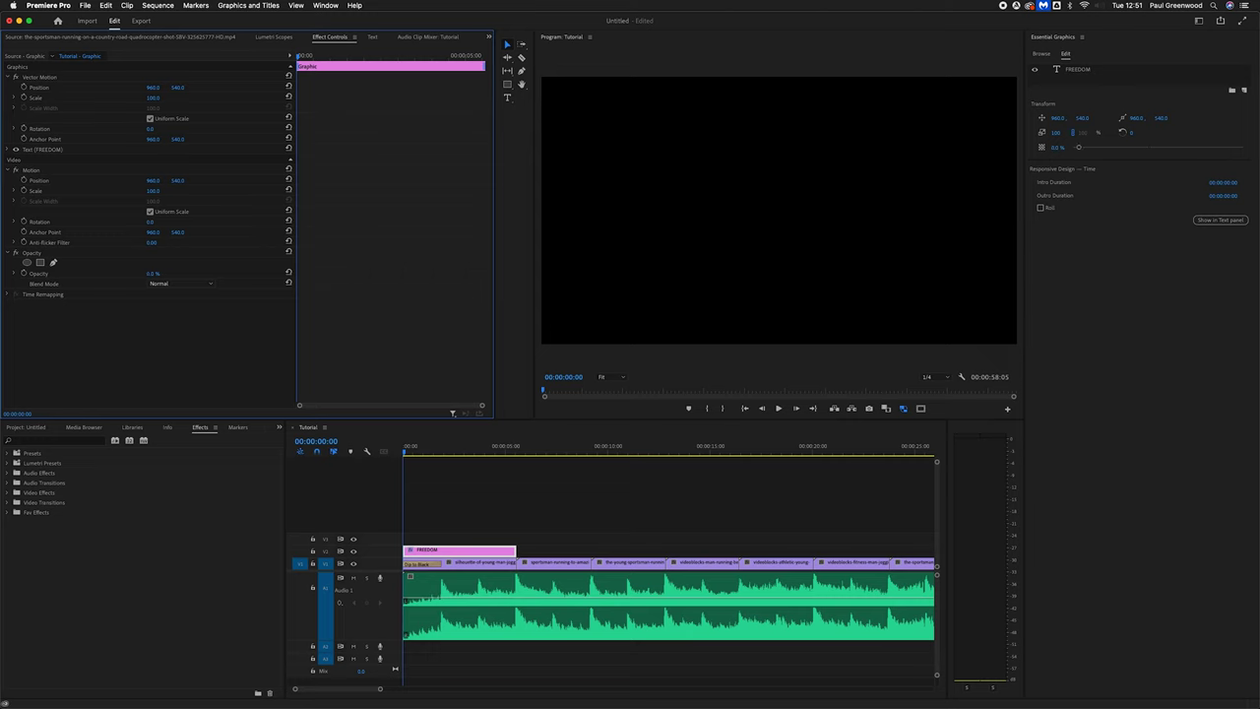
pyautogui.moveTo(152, 273); pyautogui.dragTo(158, 272)
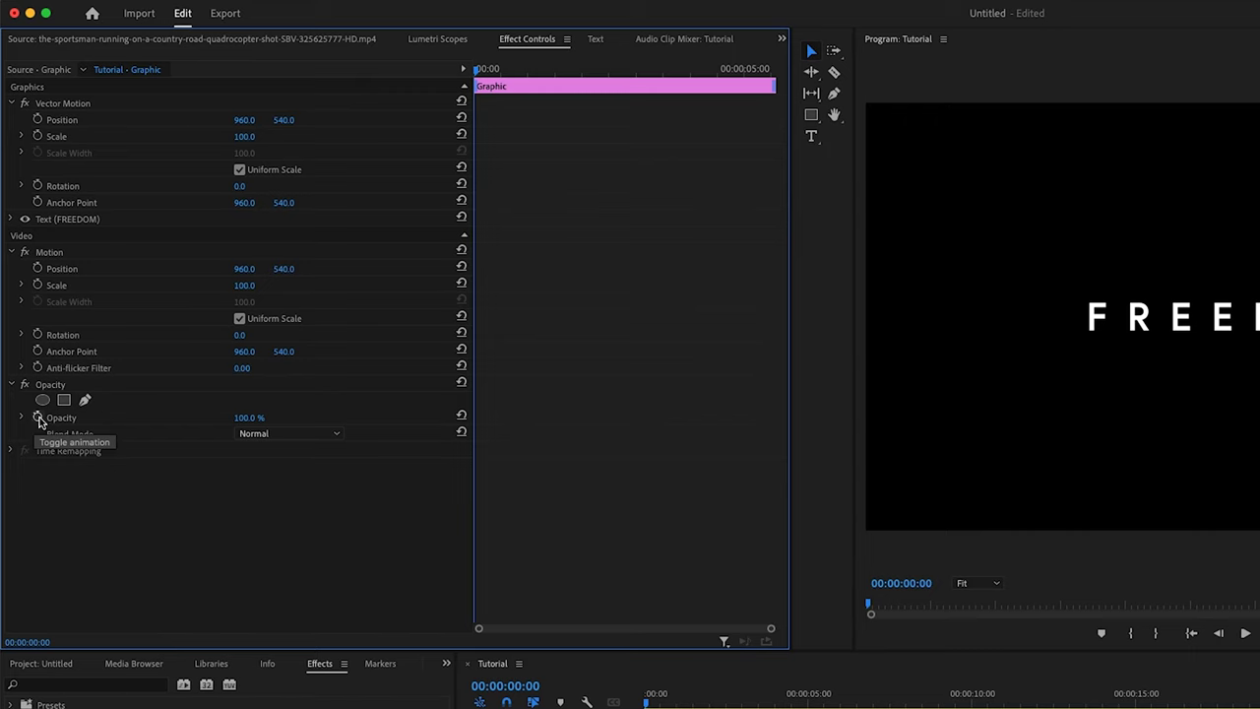
# Enable Opacity animation and add keyframes at the start, 1 second, about 4 seconds, and the end.
pyautogui.click(38, 418)
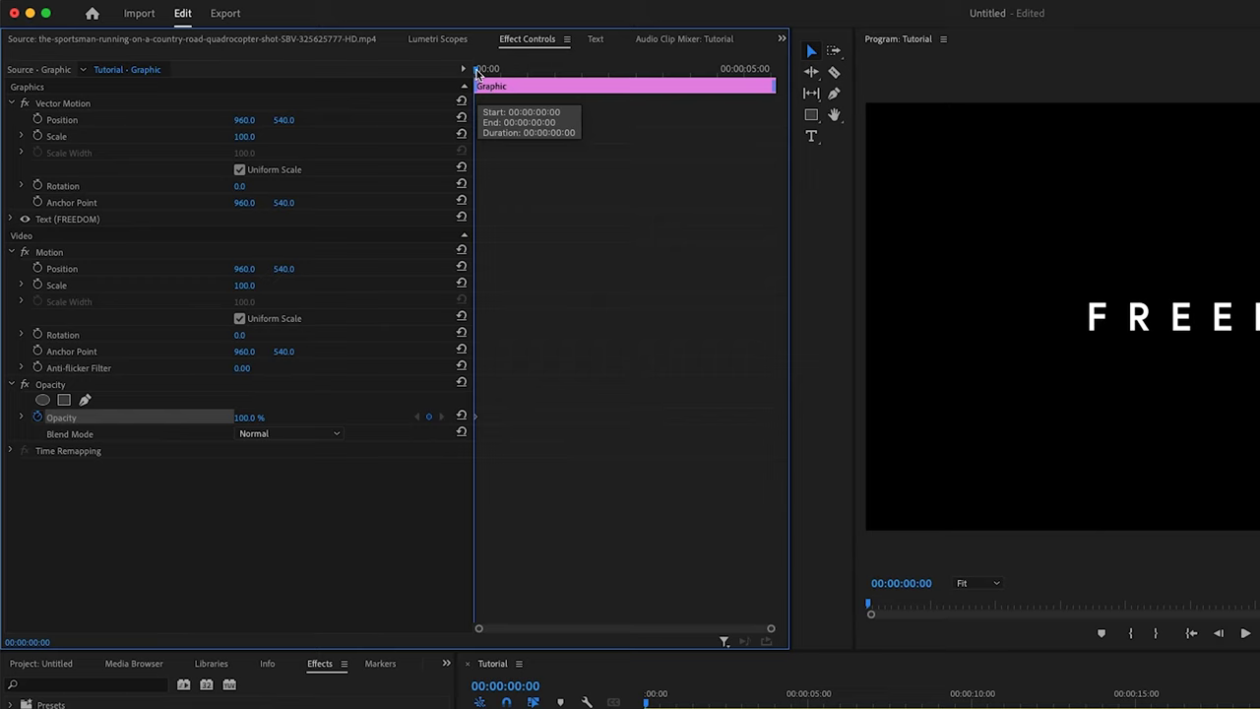
pyautogui.moveTo(479, 72); pyautogui.dragTo(527, 72)
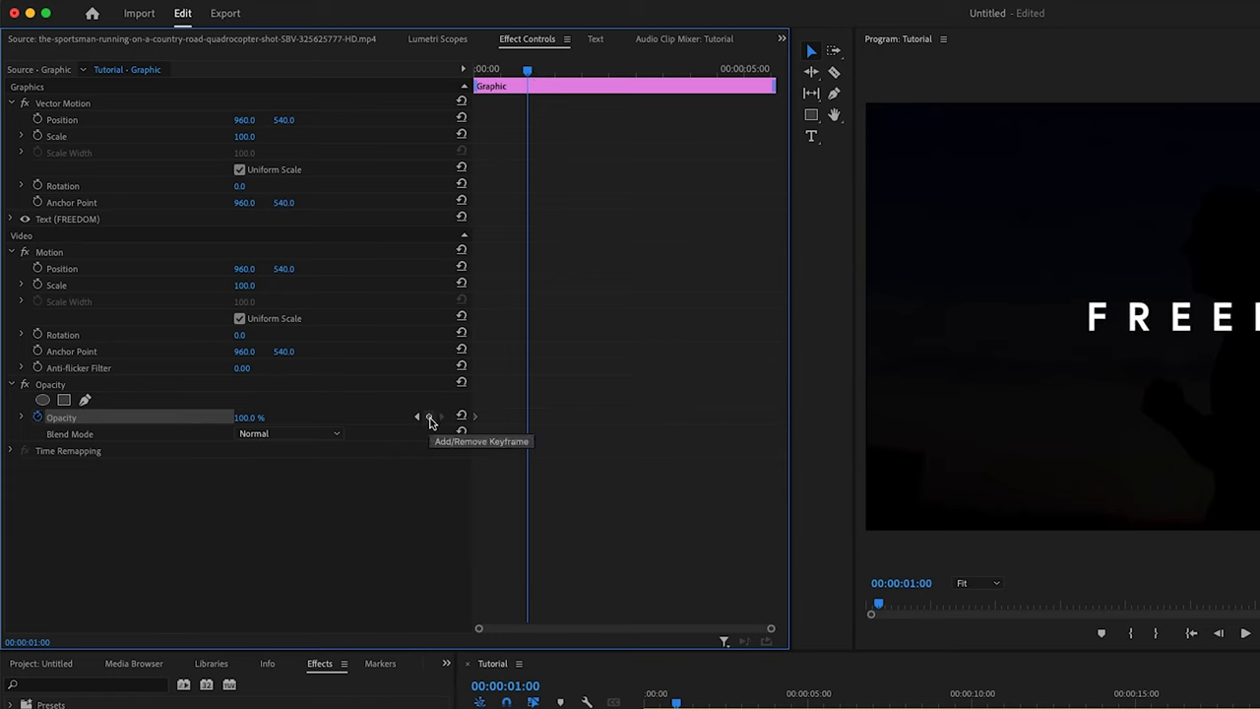
pyautogui.click(429, 419)
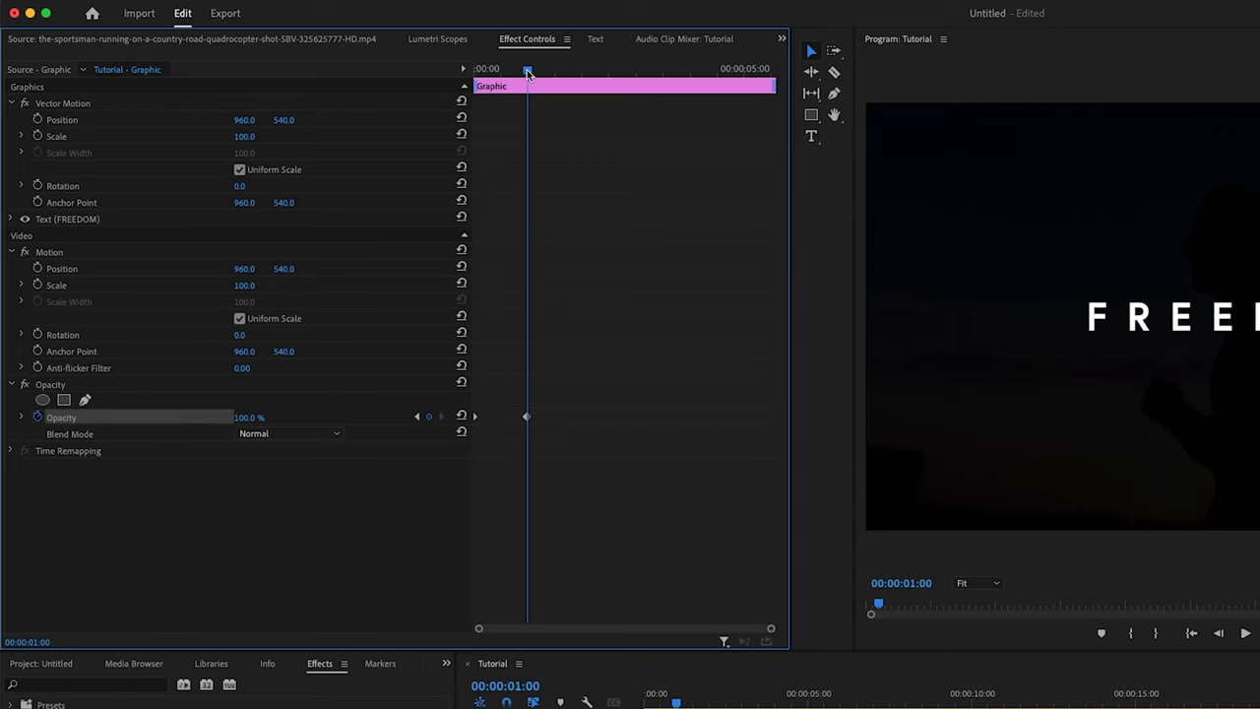
pyautogui.moveTo(528, 73); pyautogui.dragTo(774, 89)
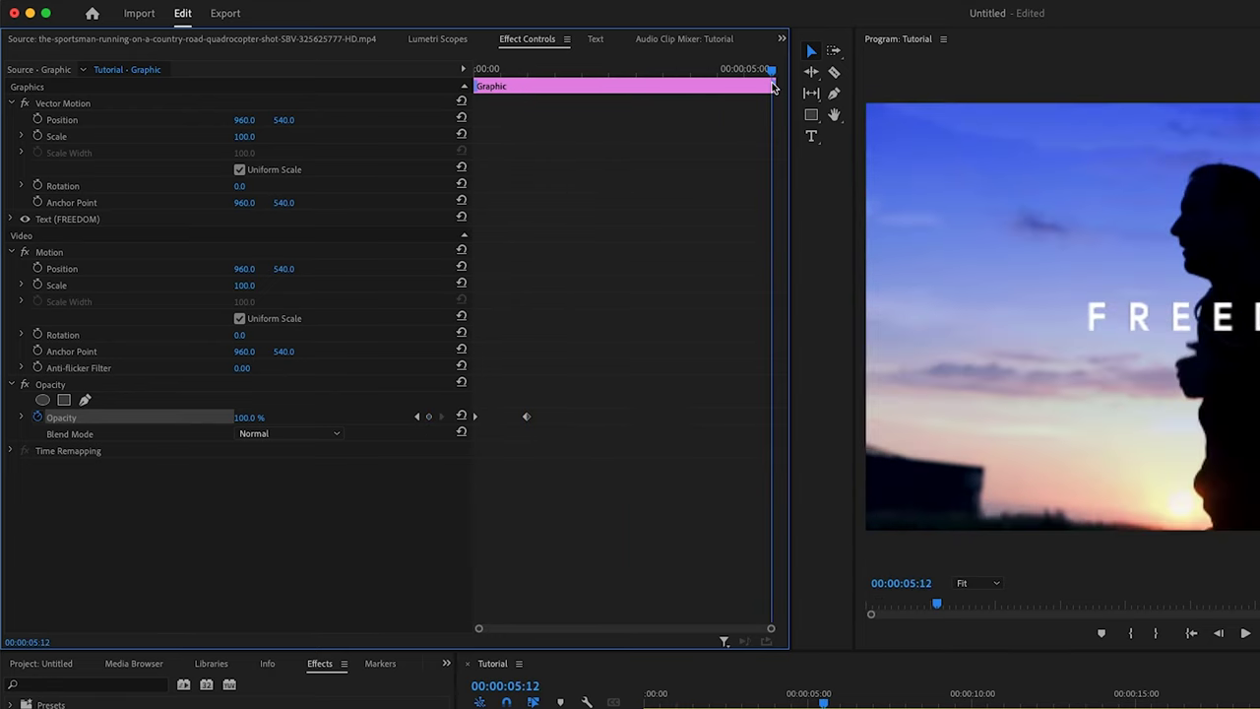
pyautogui.click(428, 418)
pyautogui.moveTo(773, 79); pyautogui.dragTo(717, 88)
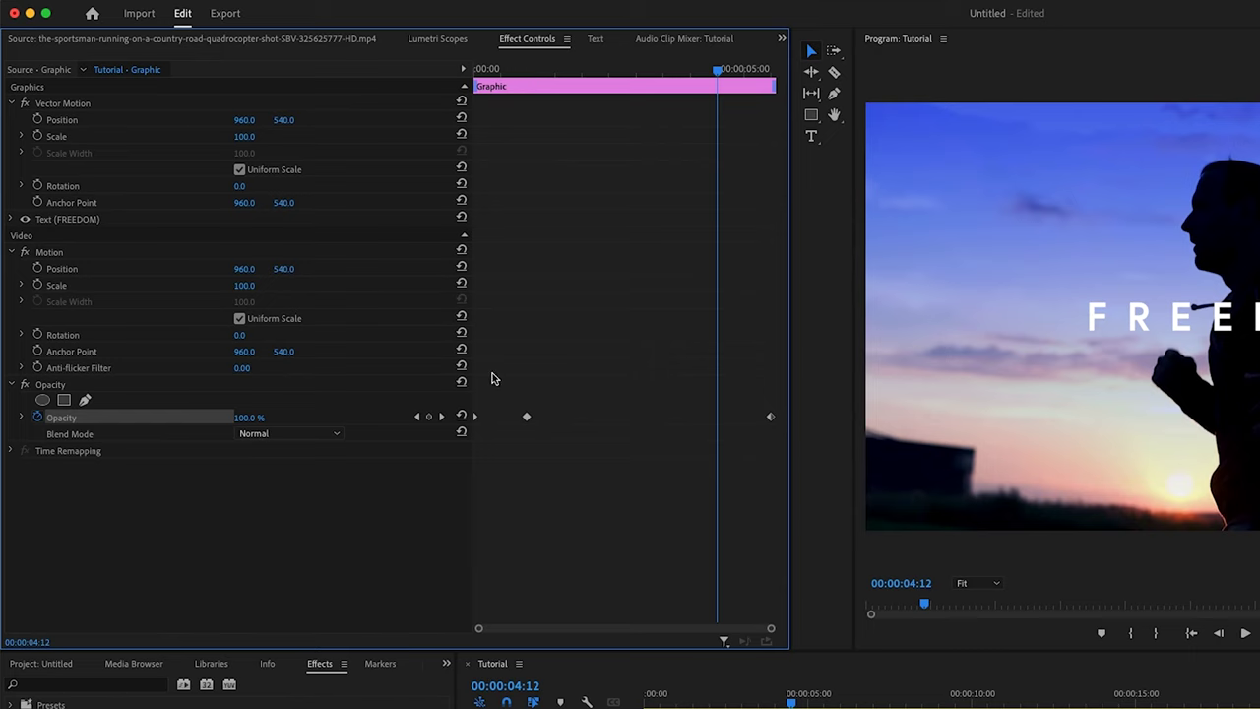
pyautogui.click(428, 416)
pyautogui.moveTo(491, 71); pyautogui.dragTo(464, 79)
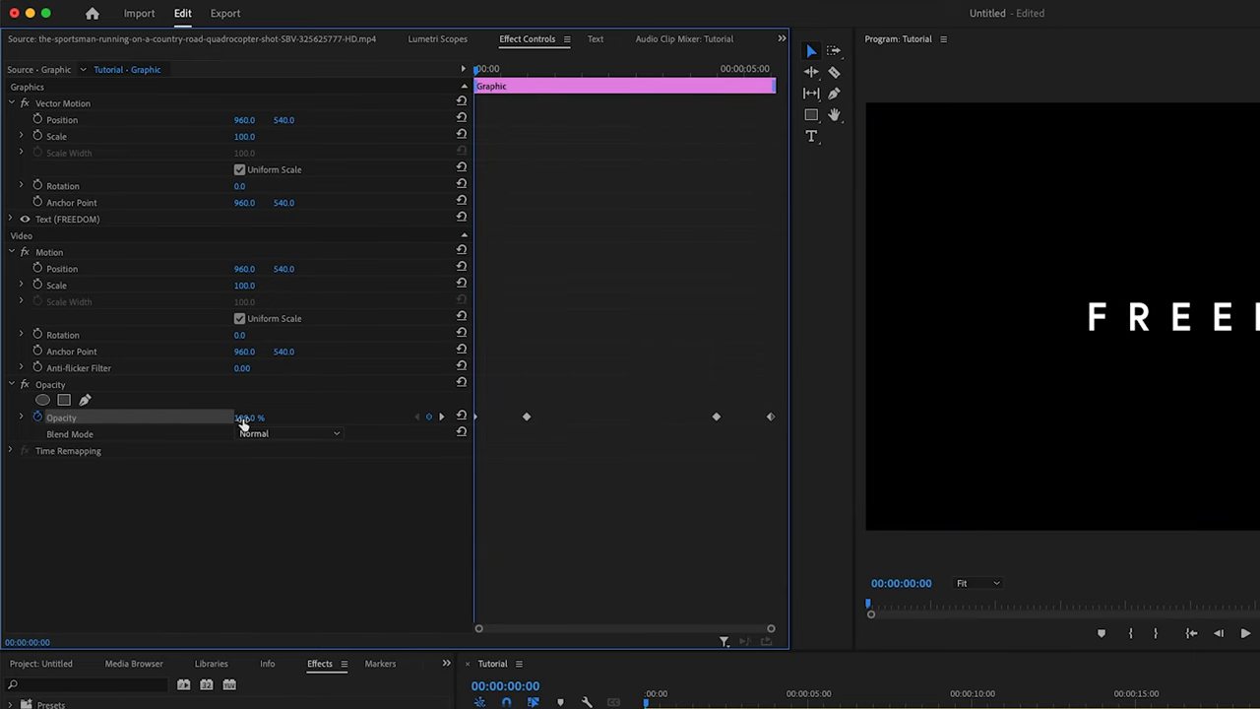
# Set the first and last opacity keyframes to 0%, then play back the fade.
pyautogui.moveTo(246, 422); pyautogui.dragTo(158, 421)
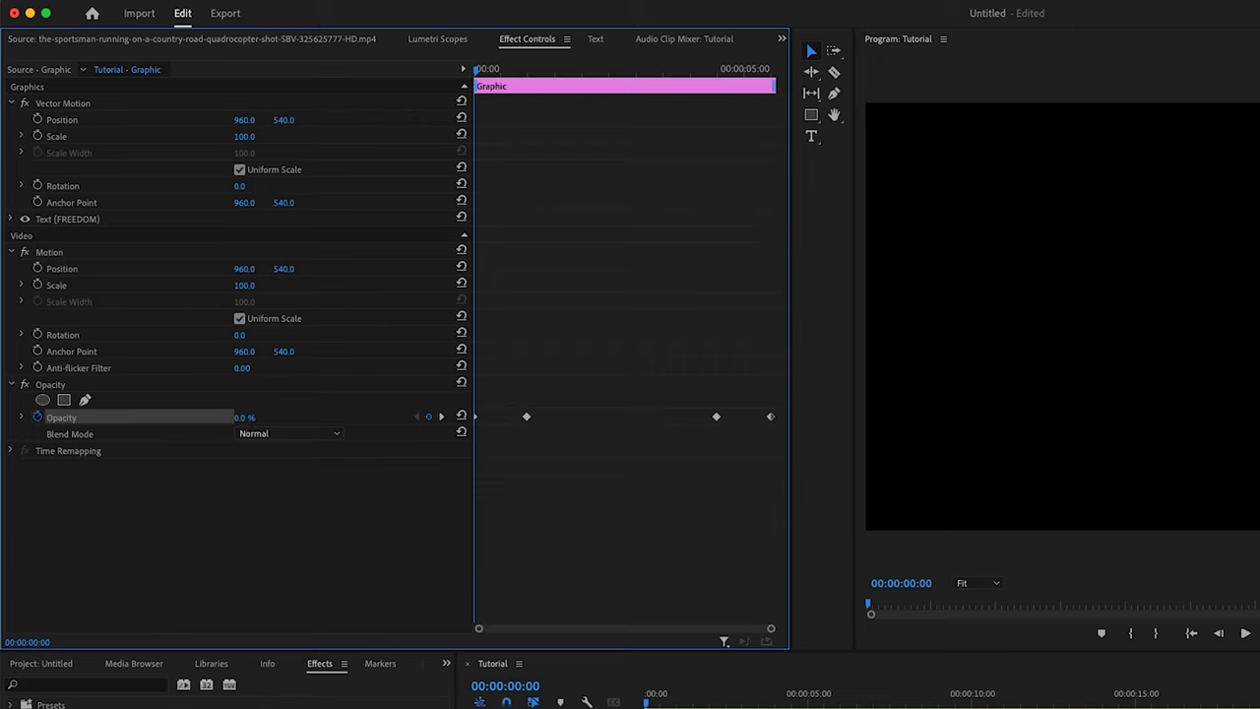
pyautogui.moveTo(479, 71); pyautogui.dragTo(530, 72)
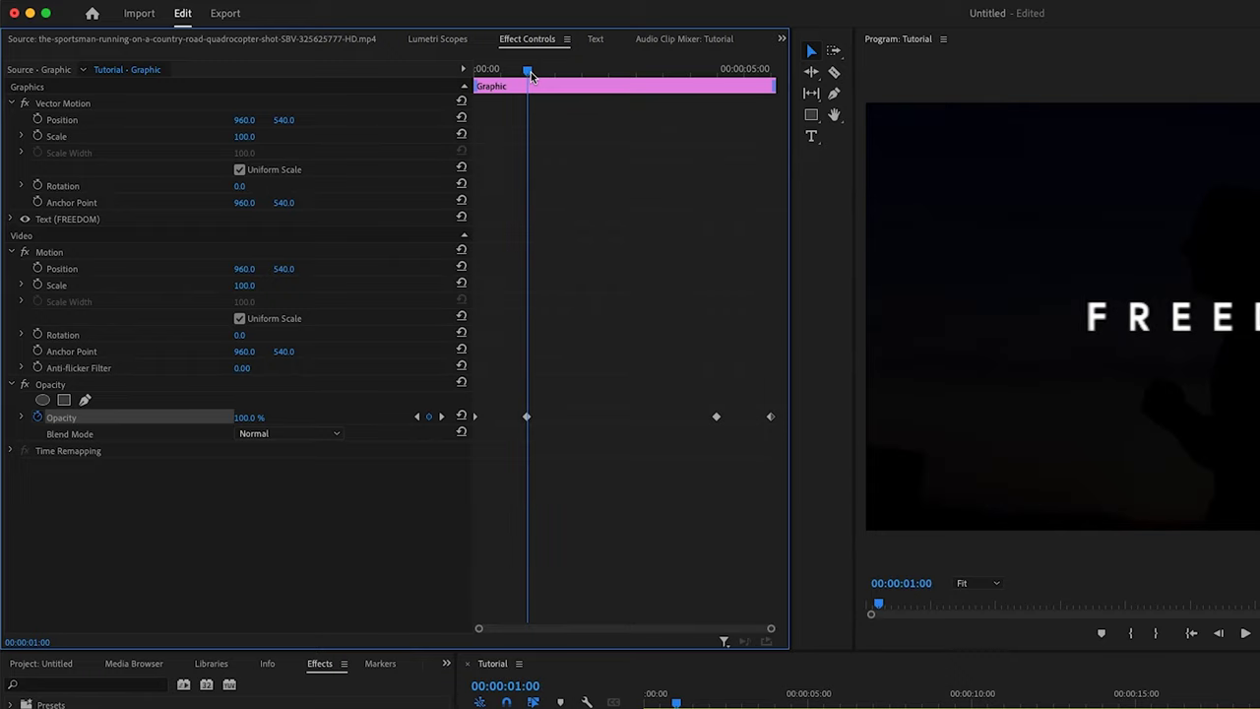
pyautogui.moveTo(531, 71); pyautogui.dragTo(772, 74)
pyautogui.click(247, 417)
pyautogui.write('60')
pyautogui.press('Return')
pyautogui.click(247, 417)
pyautogui.write('0')
pyautogui.press('Return')
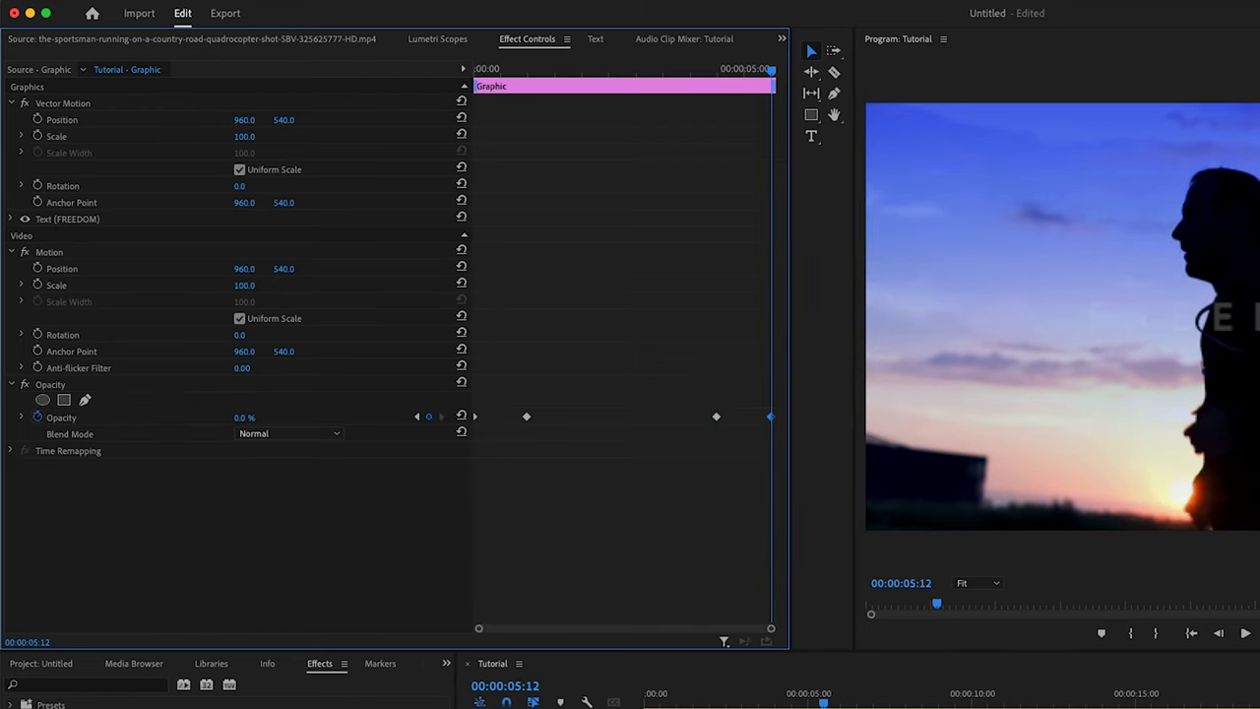
pyautogui.press('Home')
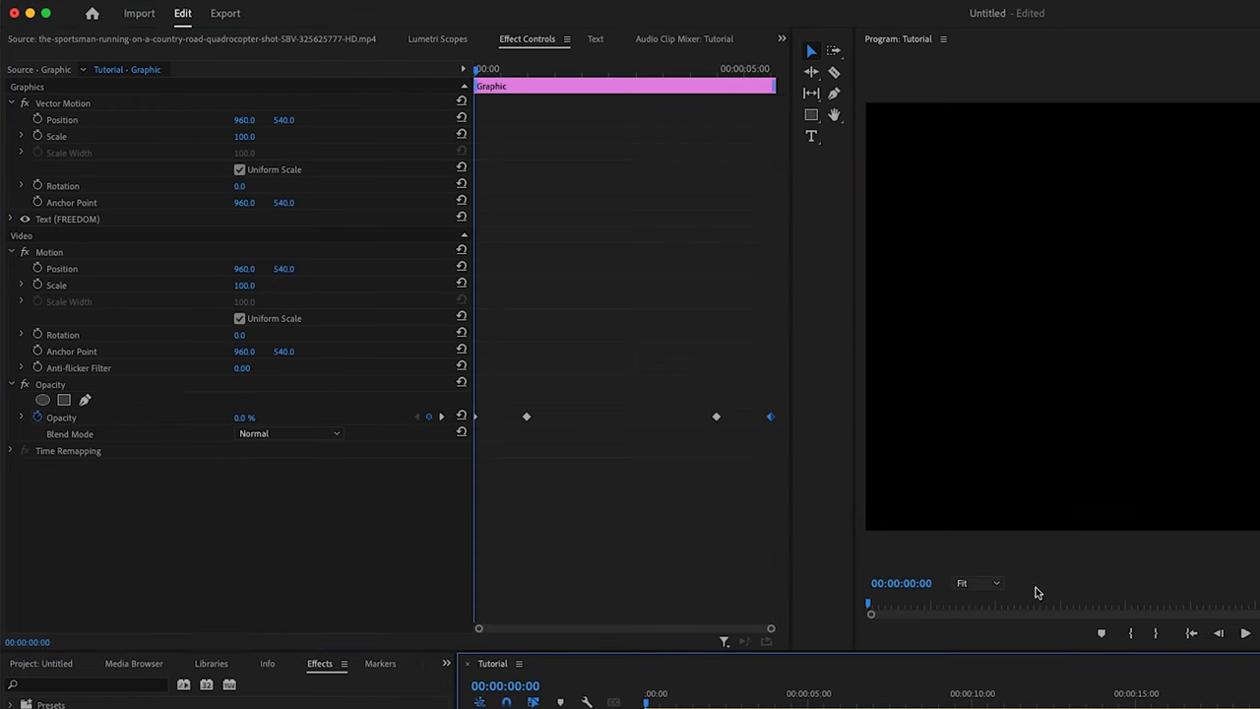
pyautogui.click(1245, 632)
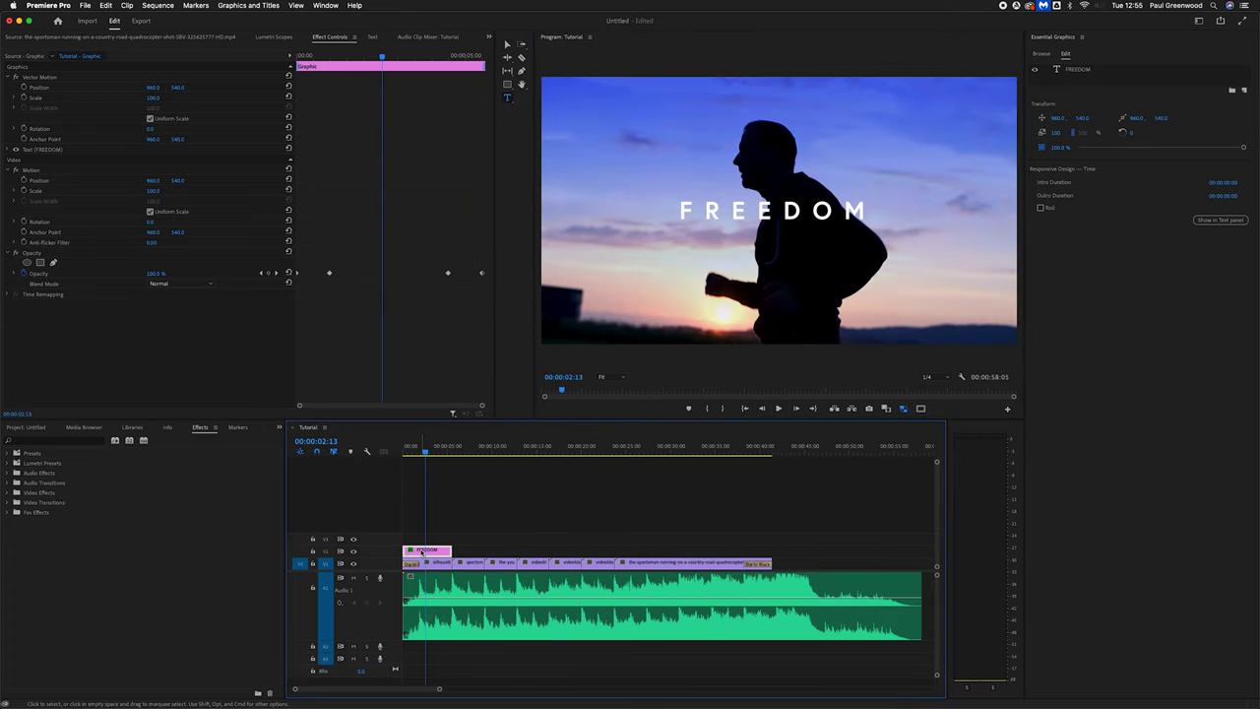
# Duplicate the FREEDOM title clip to near the end of the sequence.
pyautogui.click(449, 552)
pyautogui.click(441, 553)
pyautogui.moveTo(419, 553); pyautogui.dragTo(802, 551)
pyautogui.click(527, 449)
pyautogui.click(802, 453)
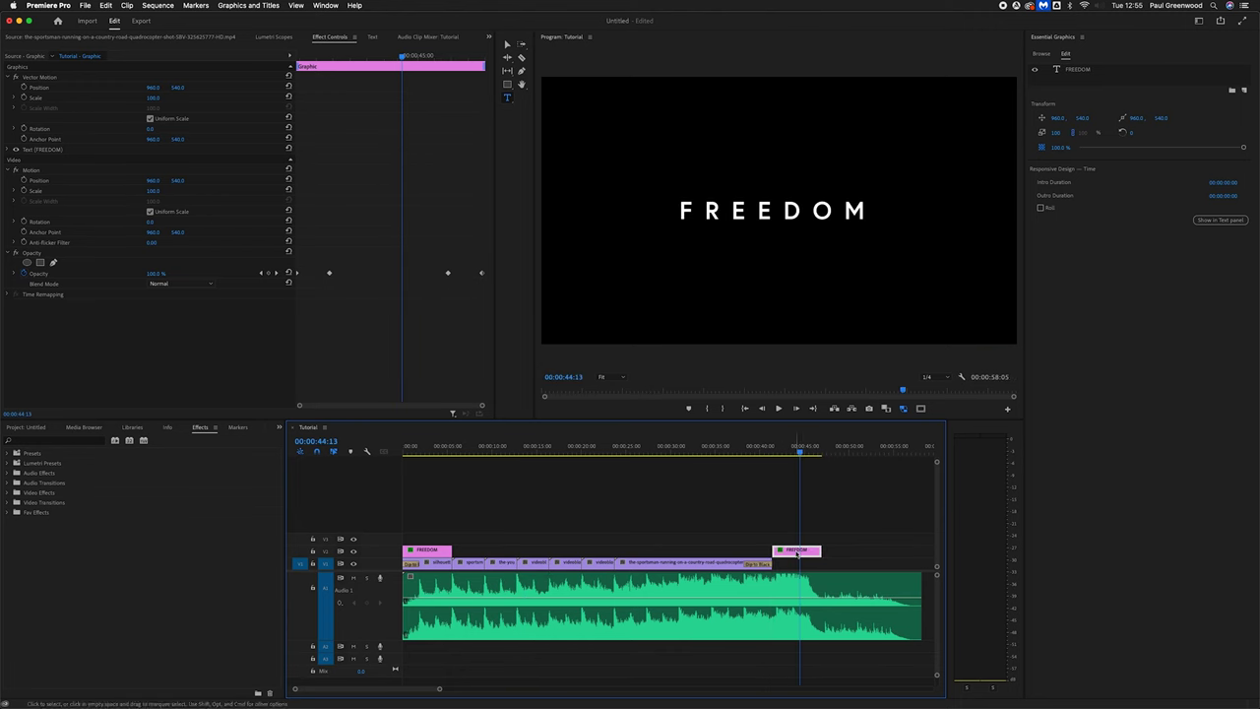
# Set the copied title's tracking to 0 and retype it as THANKS FOR WATCHING.
pyautogui.click(772, 208)
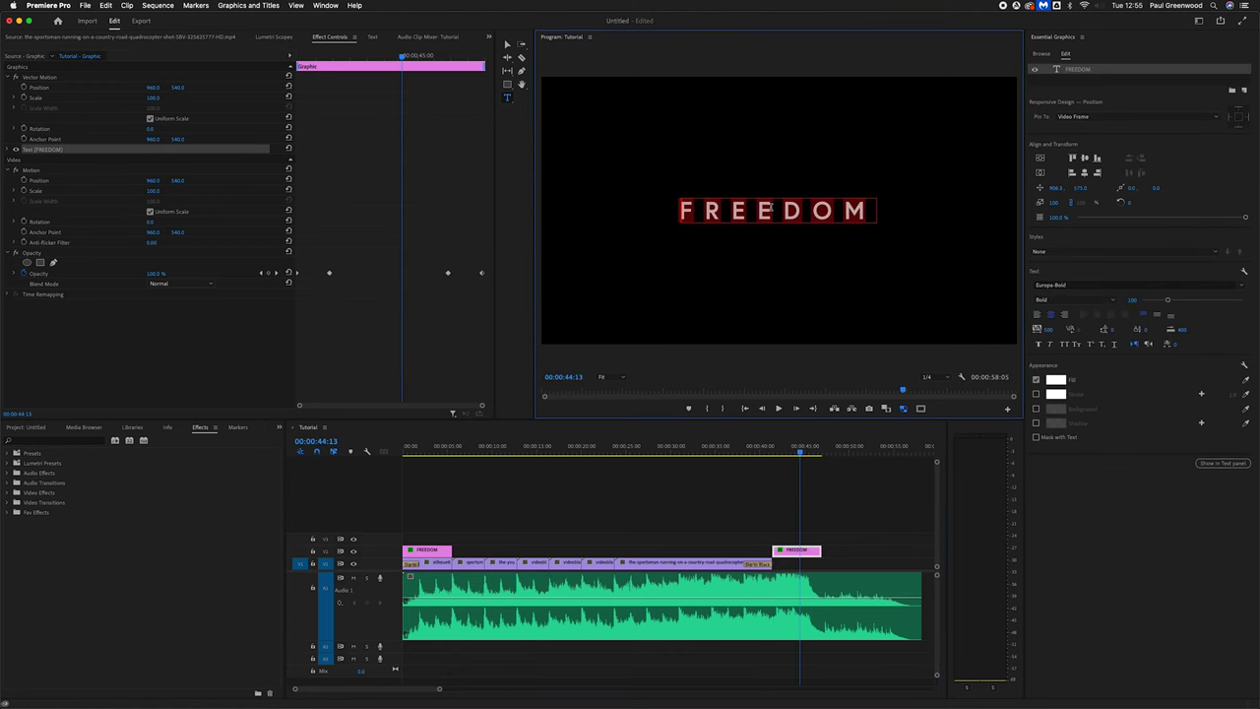
pyautogui.click(1049, 331)
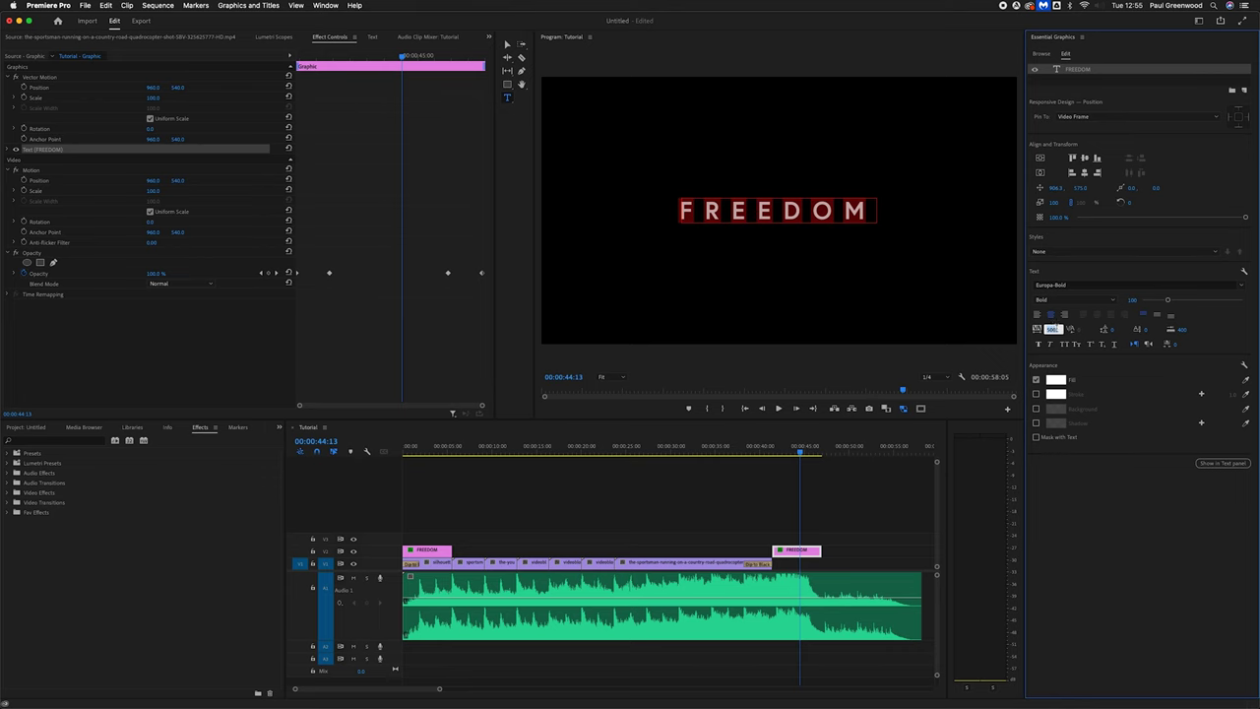
pyautogui.write('0')
pyautogui.press('Return')
pyautogui.click(764, 207)
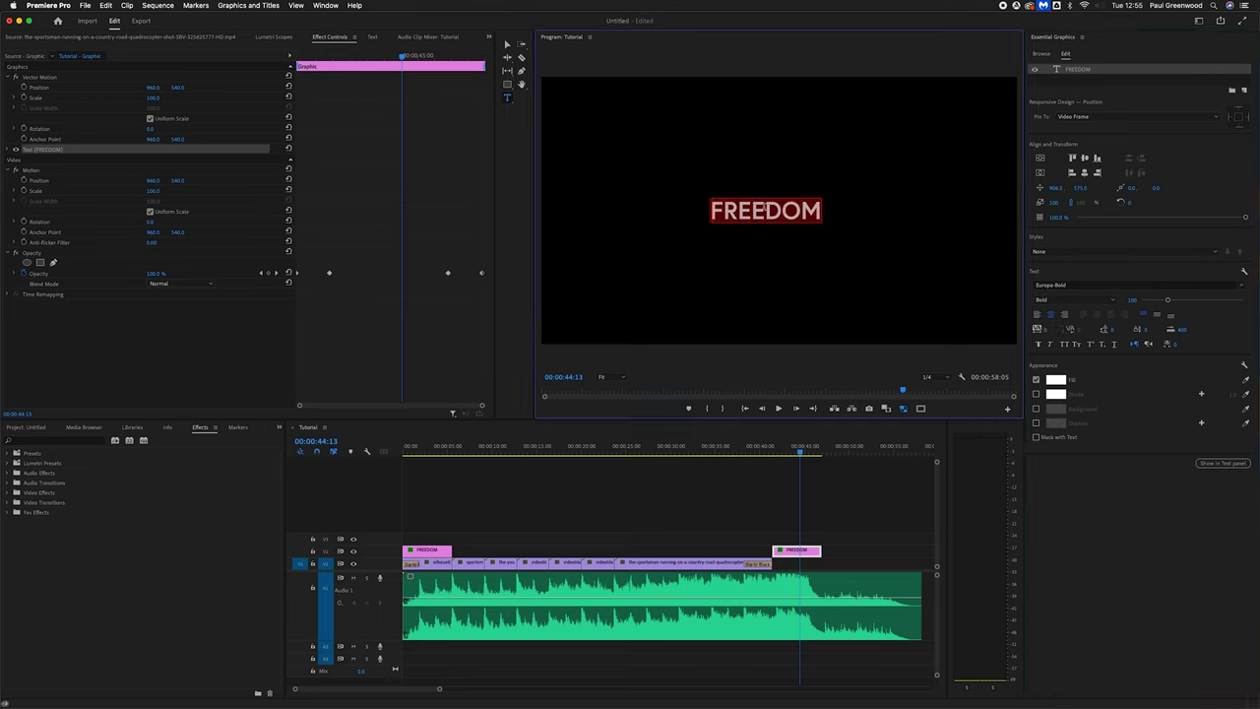
pyautogui.write('THANKS FOR WAT')
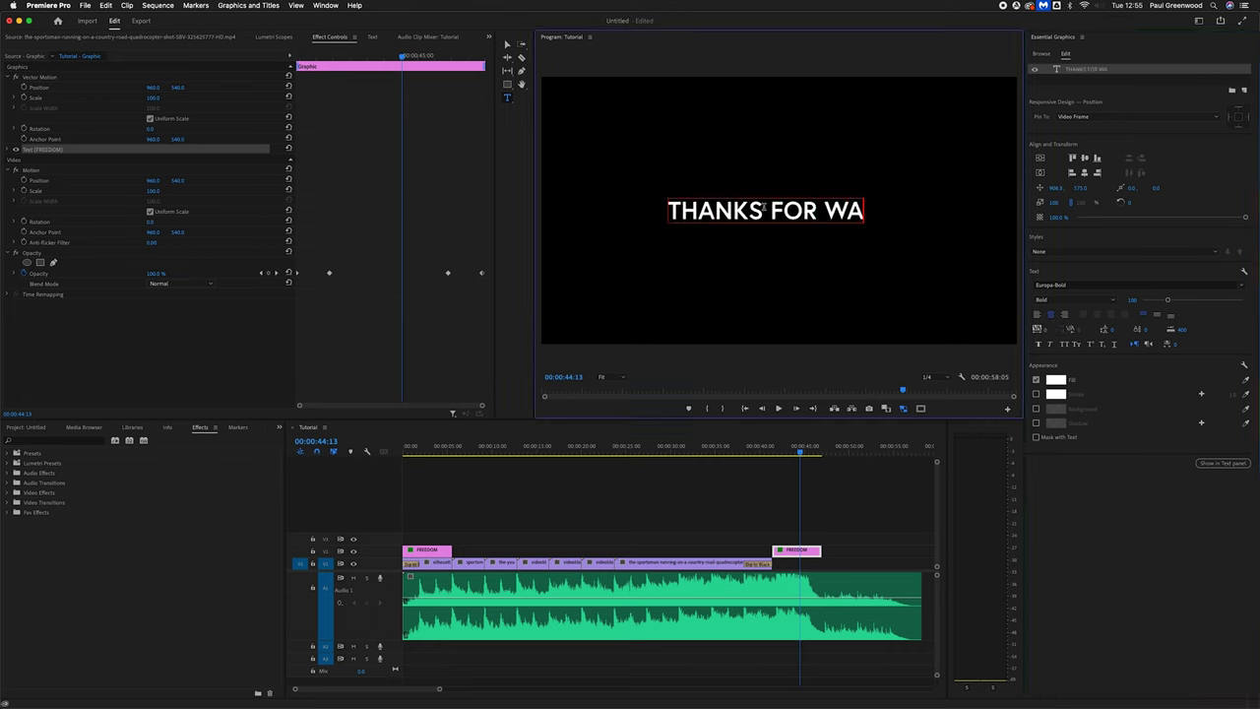
pyautogui.write('CHING')
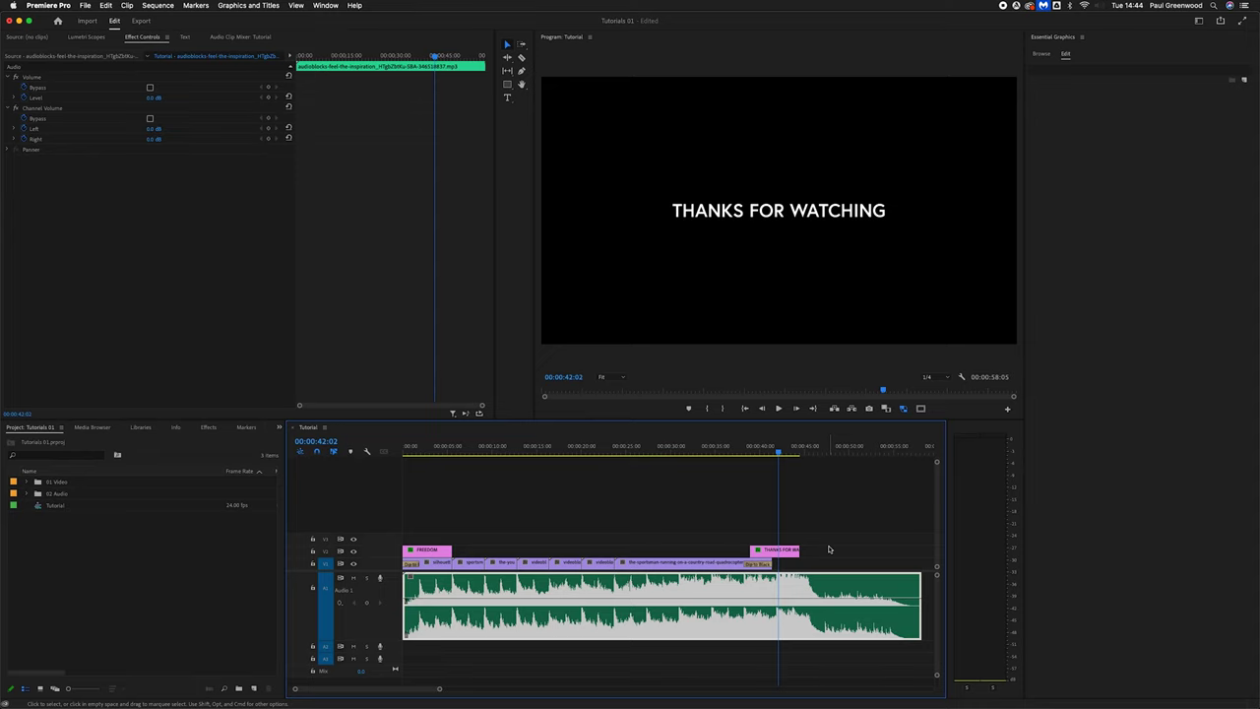
# Trim the music clip's end so it lines up with the THANKS FOR WATCHING title.
pyautogui.moveTo(924, 628); pyautogui.dragTo(798, 623)
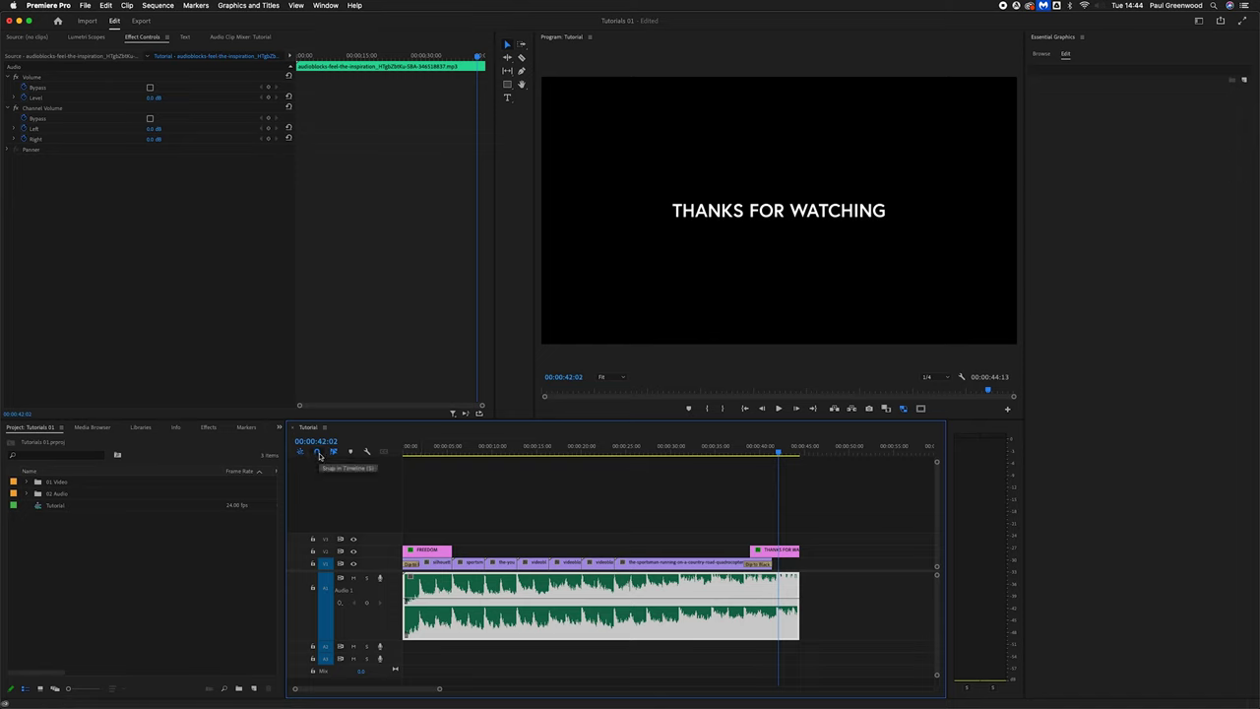
pyautogui.moveTo(798, 633)
pyautogui.mouseDown()
pyautogui.moveTo(832, 633)
pyautogui.moveTo(798, 632)
pyautogui.mouseUp()
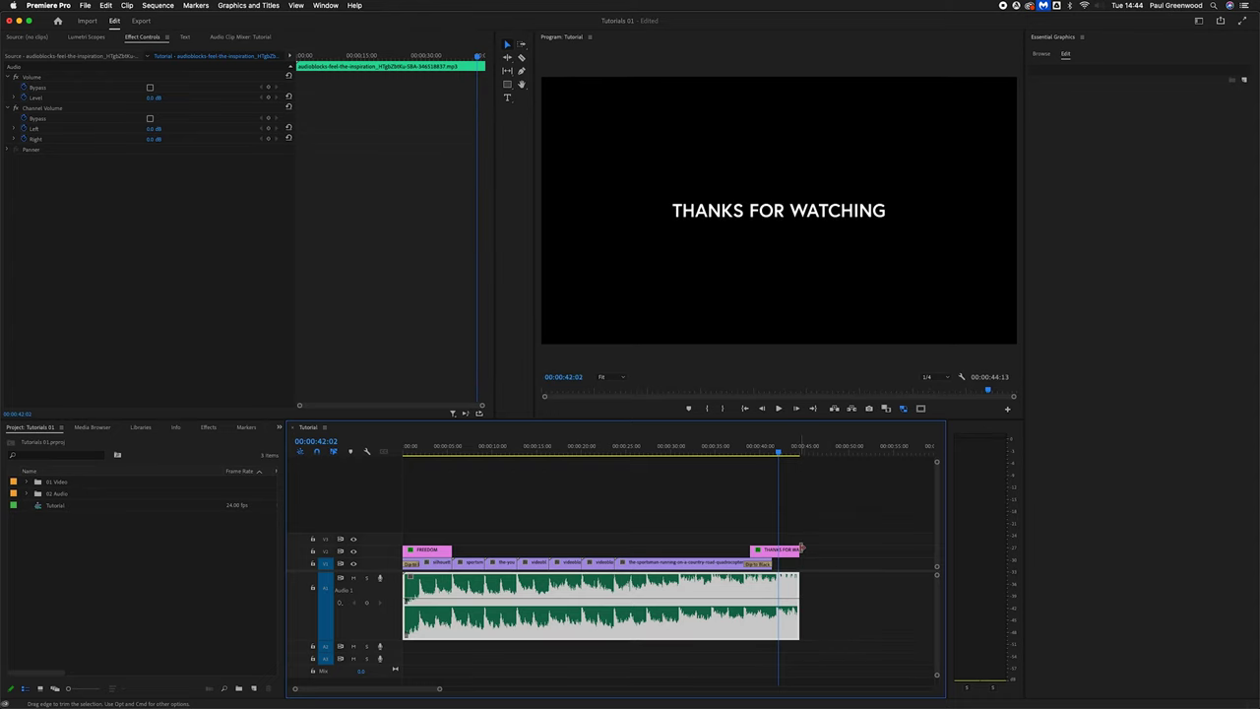
pyautogui.moveTo(798, 630)
pyautogui.mouseDown()
pyautogui.moveTo(773, 630)
pyautogui.moveTo(803, 630)
pyautogui.mouseUp()
# Apply a Constant Power crossfade from Audio Transitions > Crossfade to the music's end.
pyautogui.click(208, 427)
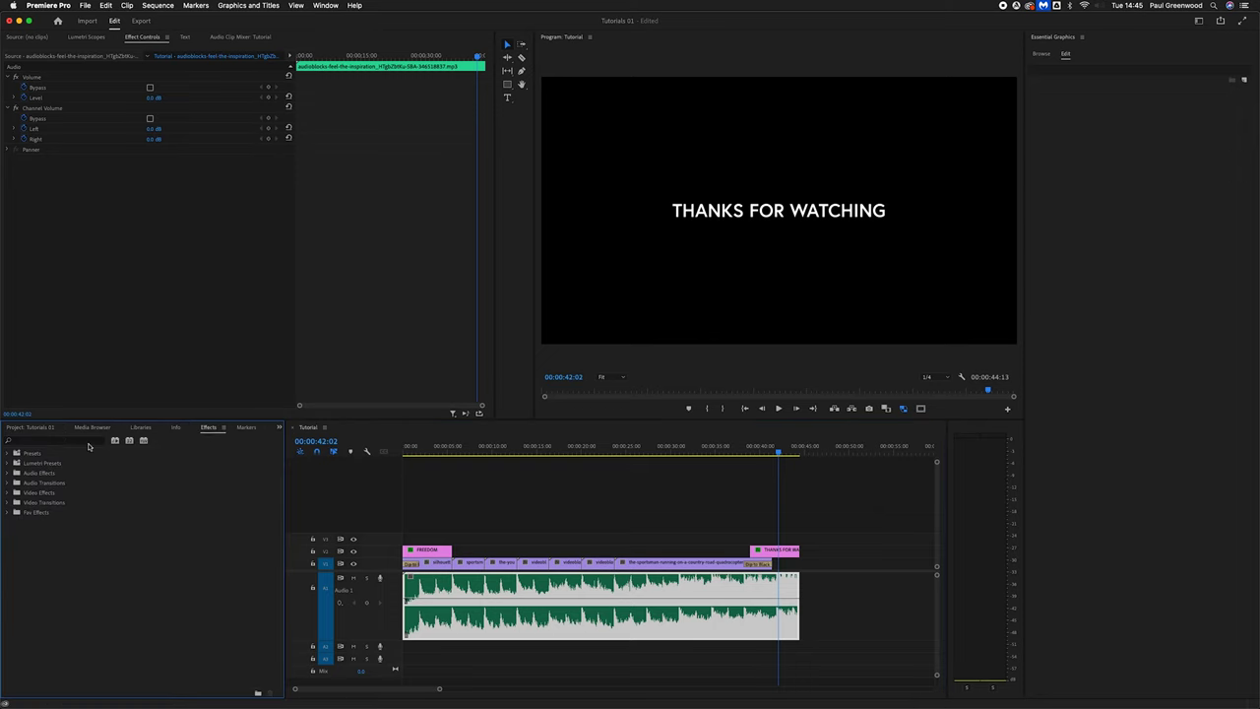
pyautogui.click(10, 474)
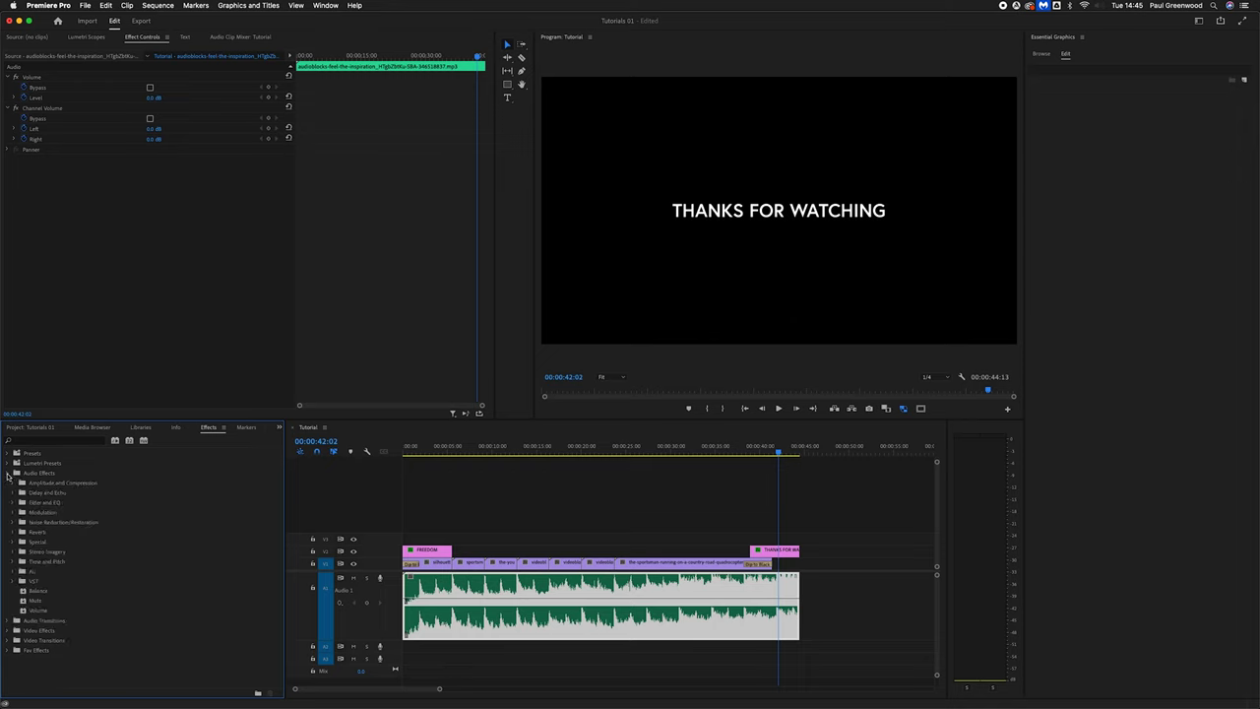
pyautogui.click(8, 474)
pyautogui.click(7, 484)
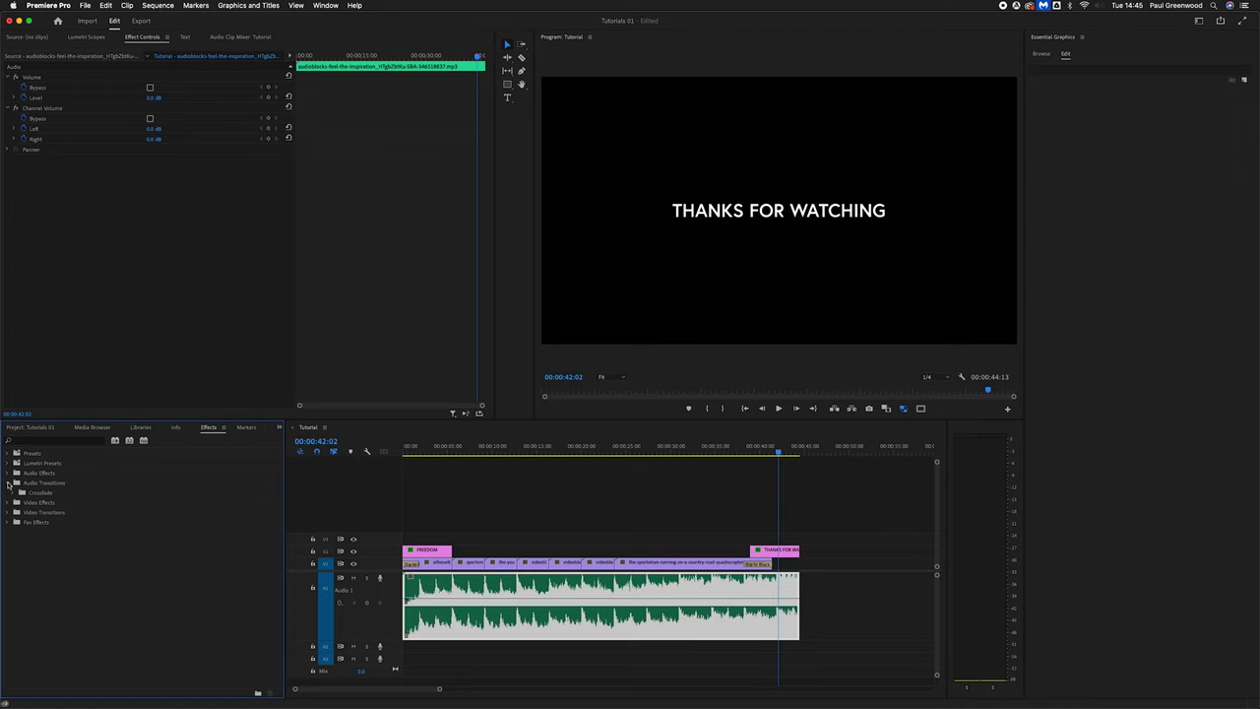
pyautogui.click(13, 492)
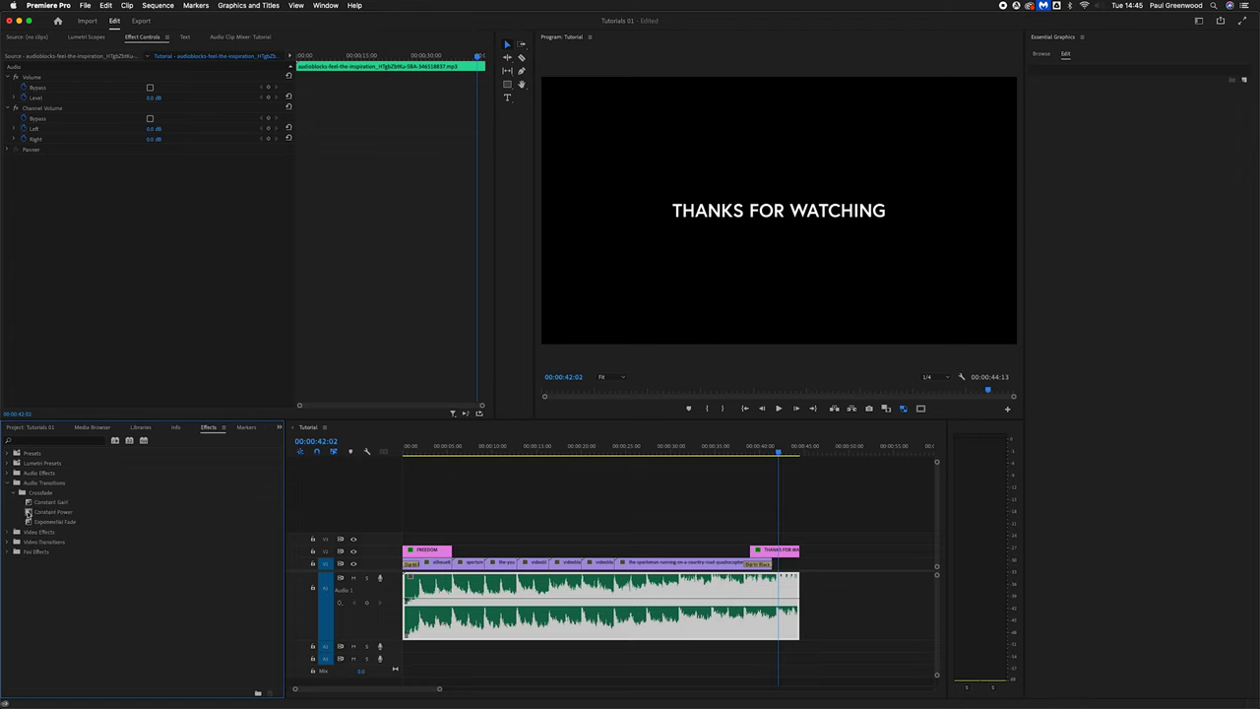
pyautogui.moveTo(28, 512); pyautogui.dragTo(797, 588)
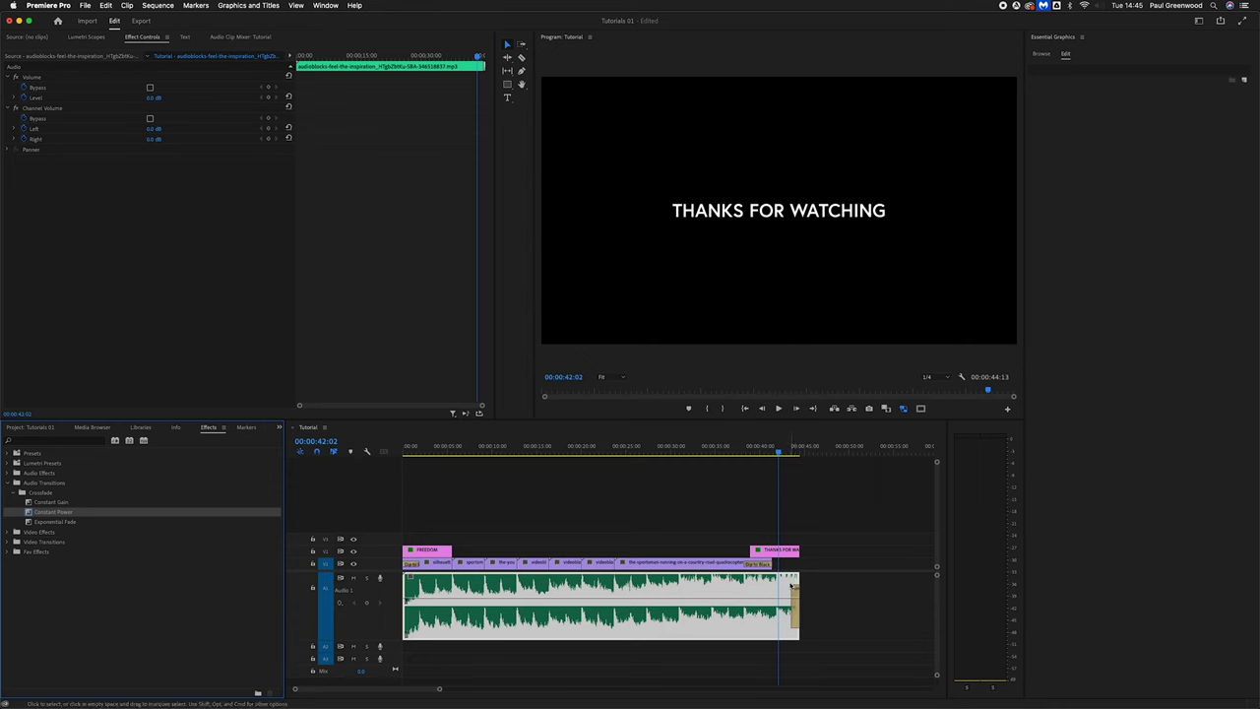
# Lengthen the Constant Power crossfade to roughly three seconds so the music fades out longer.
pyautogui.keyDown('alt'); pyautogui.scroll(5, 791, 586); pyautogui.keyUp('alt')
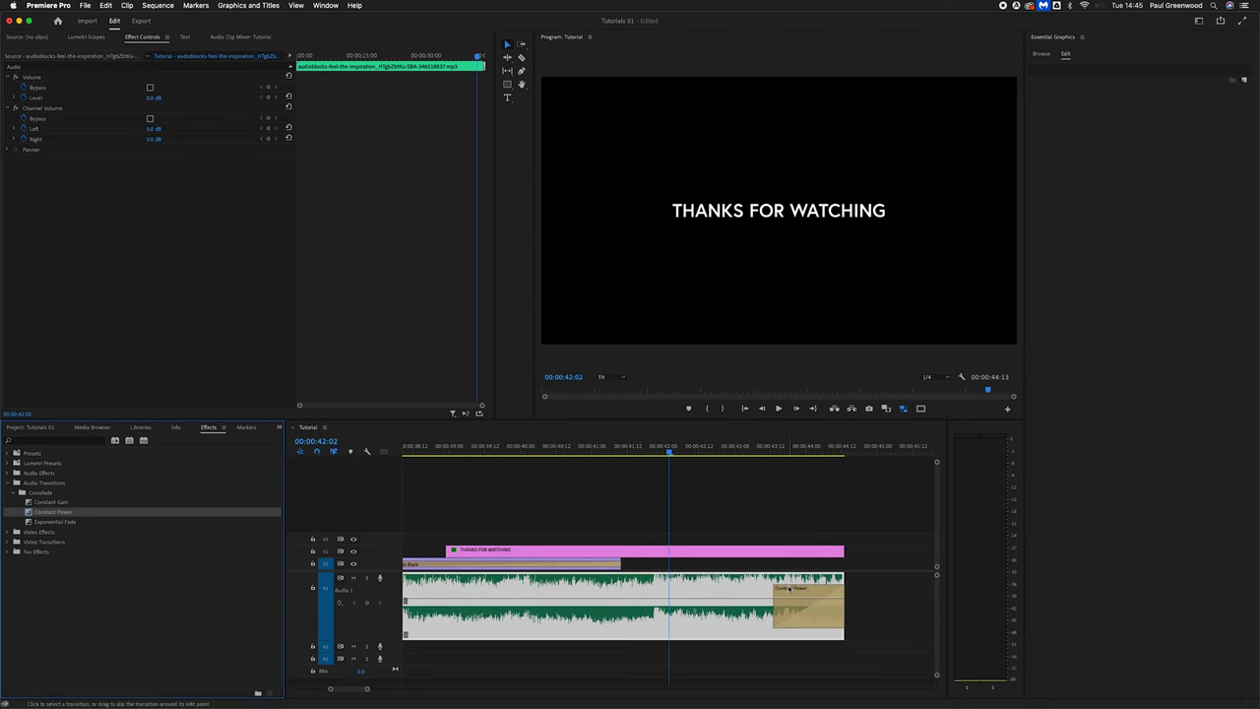
pyautogui.keyDown('alt'); pyautogui.scroll(-3, 789, 588); pyautogui.keyUp('alt')
pyautogui.click(738, 605)
pyautogui.moveTo(720, 615); pyautogui.dragTo(636, 615)
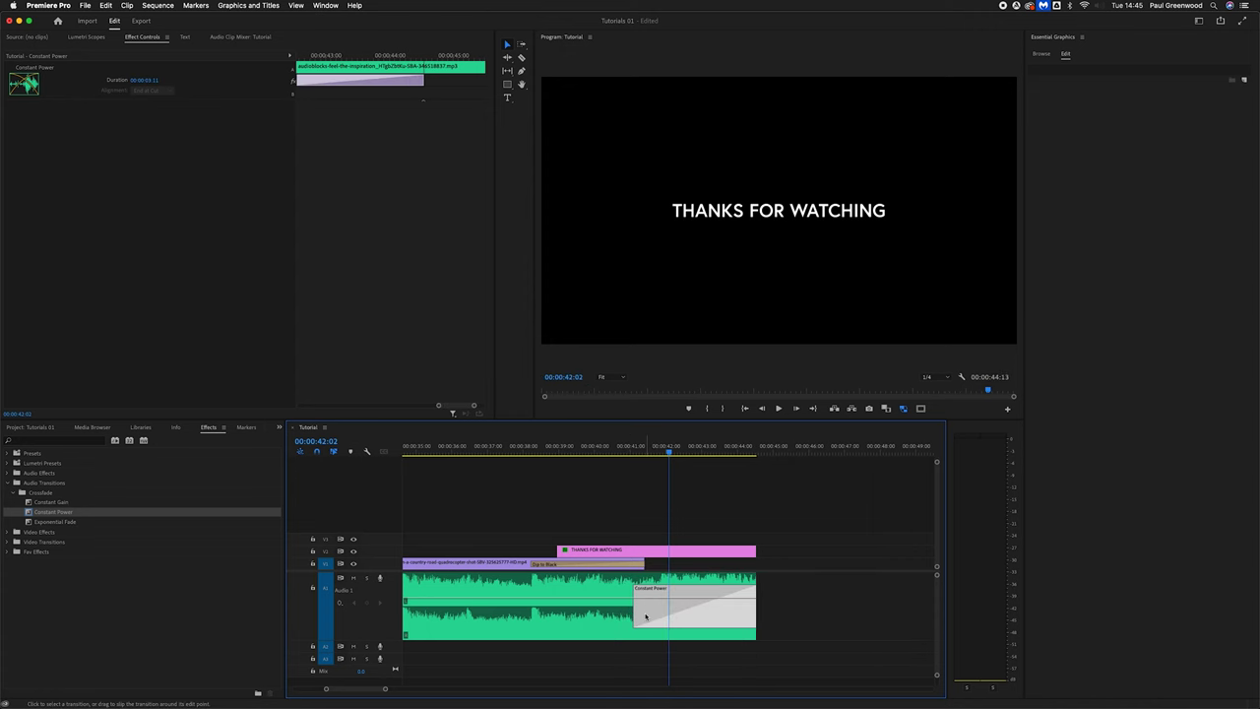
pyautogui.press('\\')
pyautogui.click(695, 453)
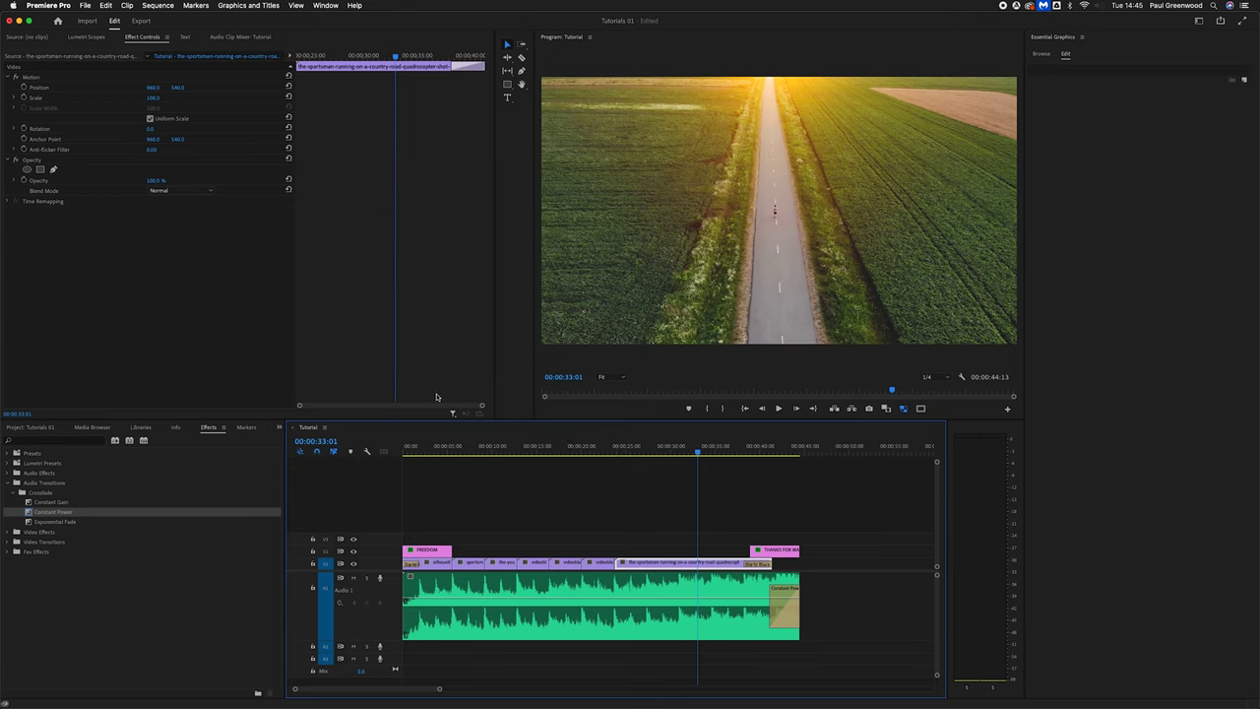
# Switch to the Color workspace to bring up the Lumetri Color controls.
pyautogui.click(327, 7)
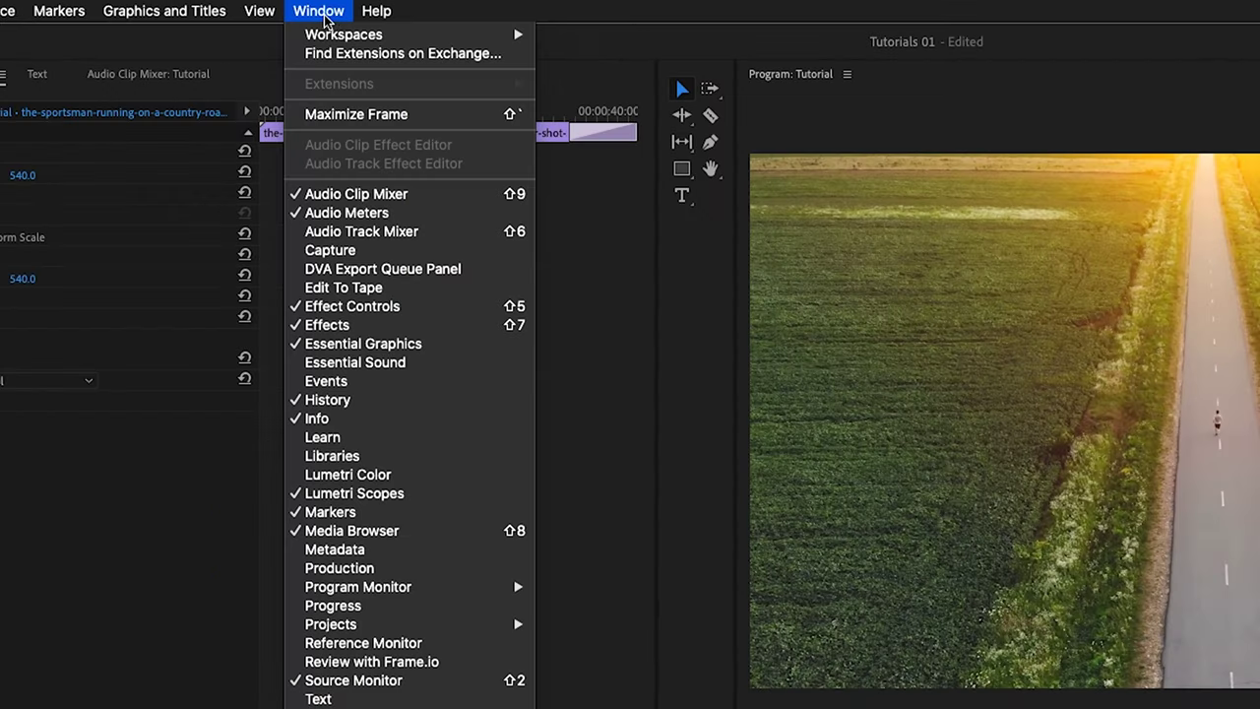
pyautogui.moveTo(339, 17)
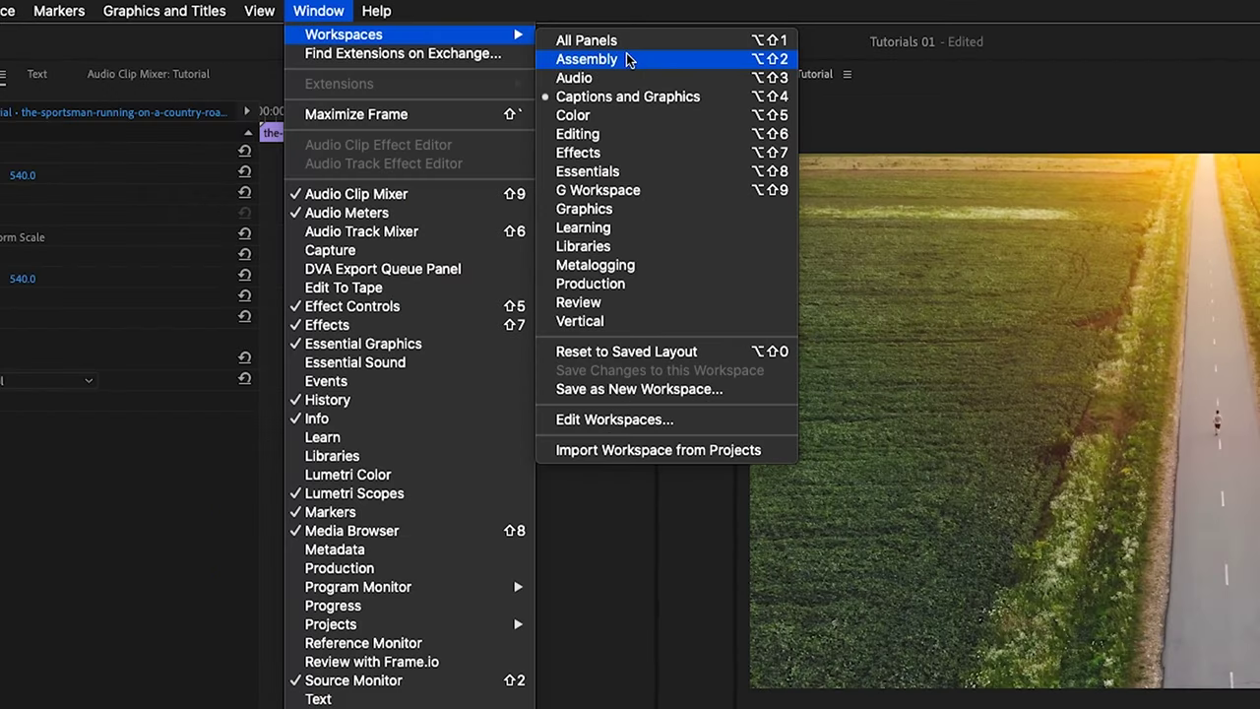
pyautogui.click(628, 118)
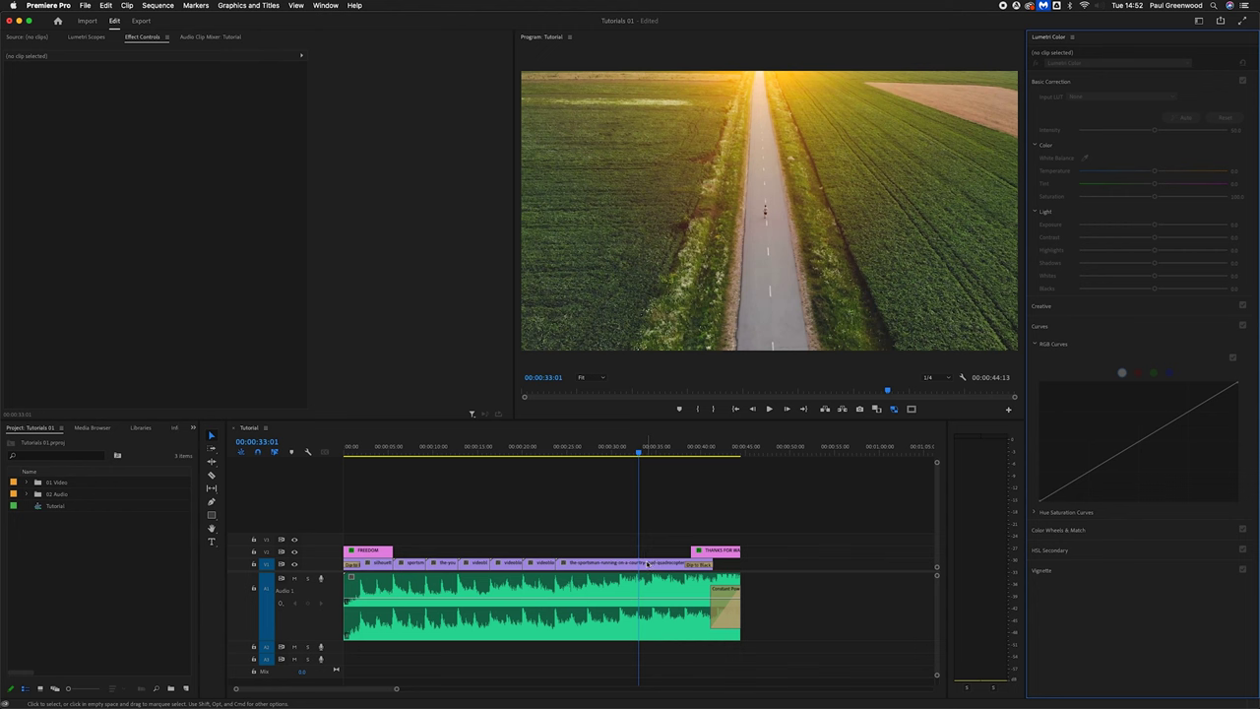
# Grade the road clip: Temperature -9.6, Tint 9.6, Exposure -0.2, Highlights 10.9, Shadows 14.9.
pyautogui.click(647, 562)
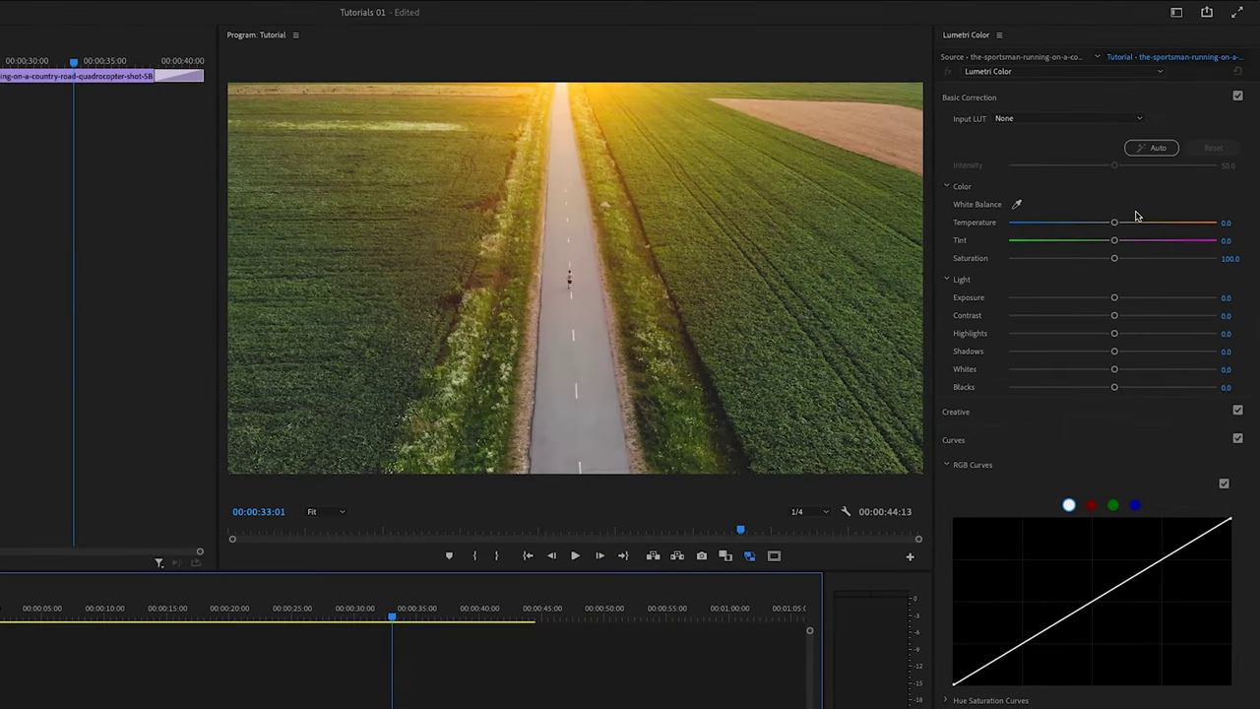
pyautogui.moveTo(1114, 225)
pyautogui.mouseDown()
pyautogui.moveTo(1102, 224)
pyautogui.moveTo(1123, 242)
pyautogui.mouseUp()
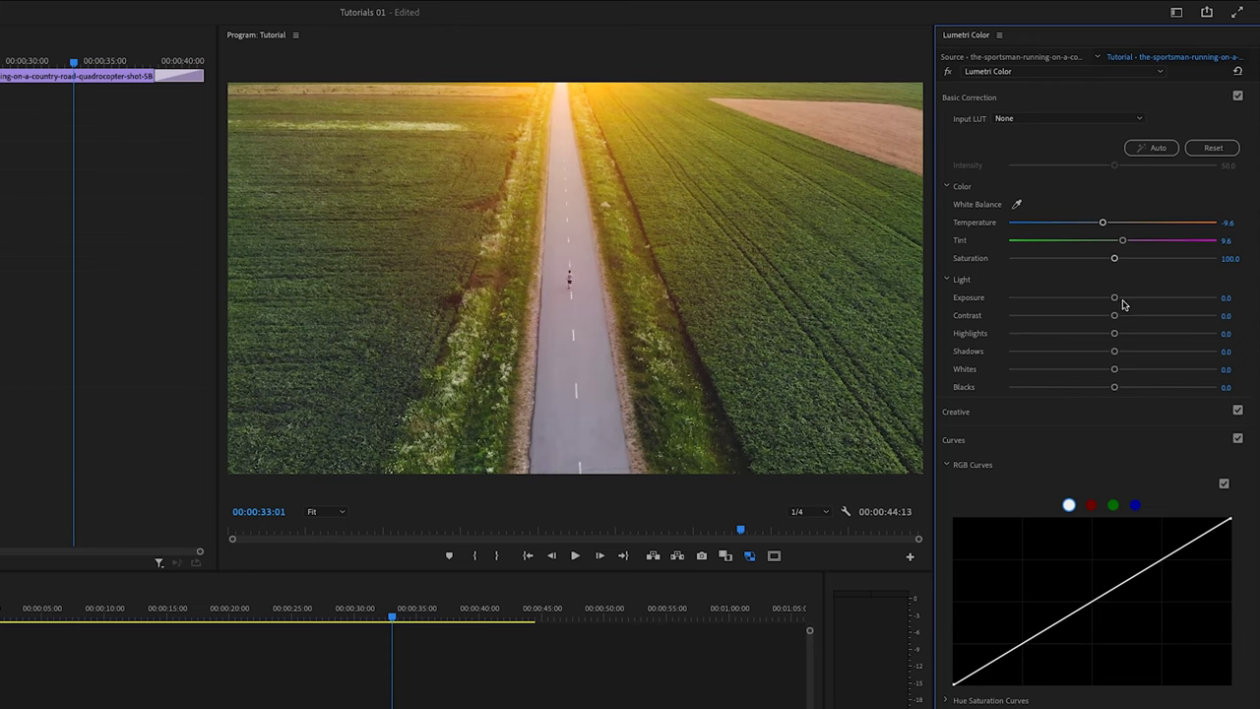
pyautogui.moveTo(1114, 299); pyautogui.dragTo(1129, 353)
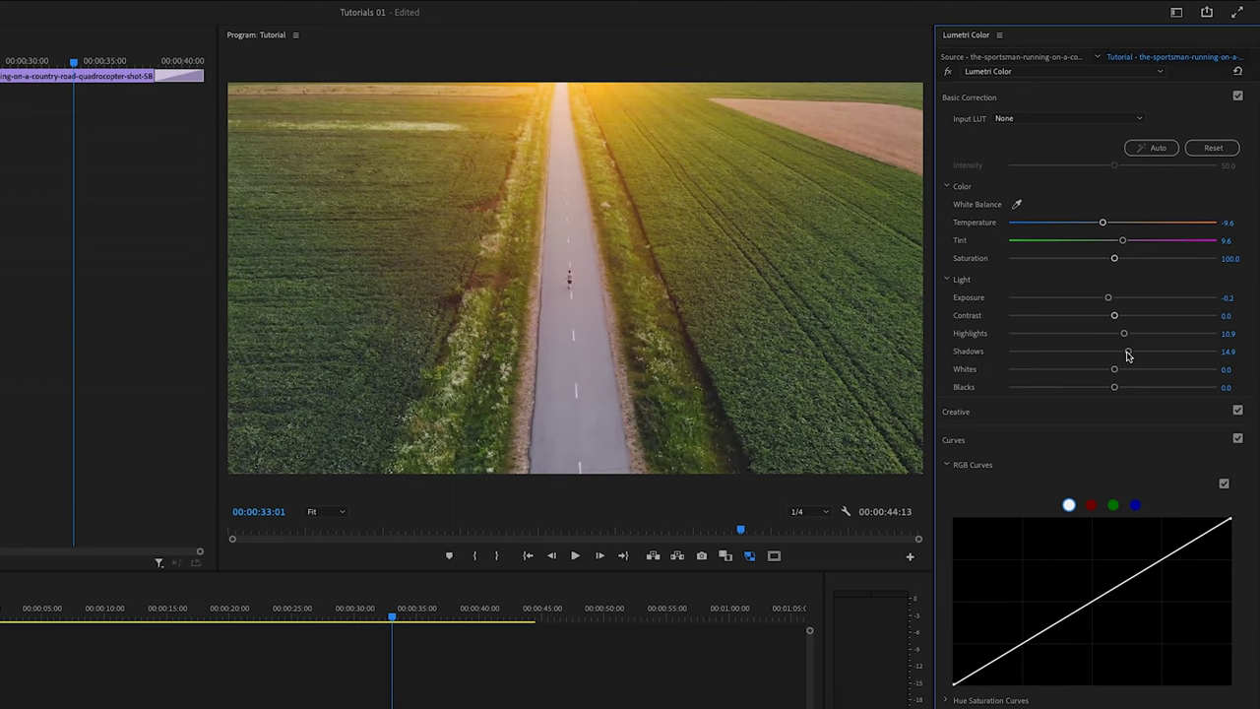
# Add three points to the RGB curve and shape it into a gentler S-curve.
pyautogui.click(1093, 600)
pyautogui.click(1024, 641)
pyautogui.click(1160, 559)
pyautogui.moveTo(953, 683); pyautogui.dragTo(953, 677)
pyautogui.moveTo(1229, 518); pyautogui.dragTo(1238, 529)
pyautogui.moveTo(1093, 601); pyautogui.dragTo(1085, 605)
pyautogui.moveTo(1227, 526); pyautogui.dragTo(1238, 529)
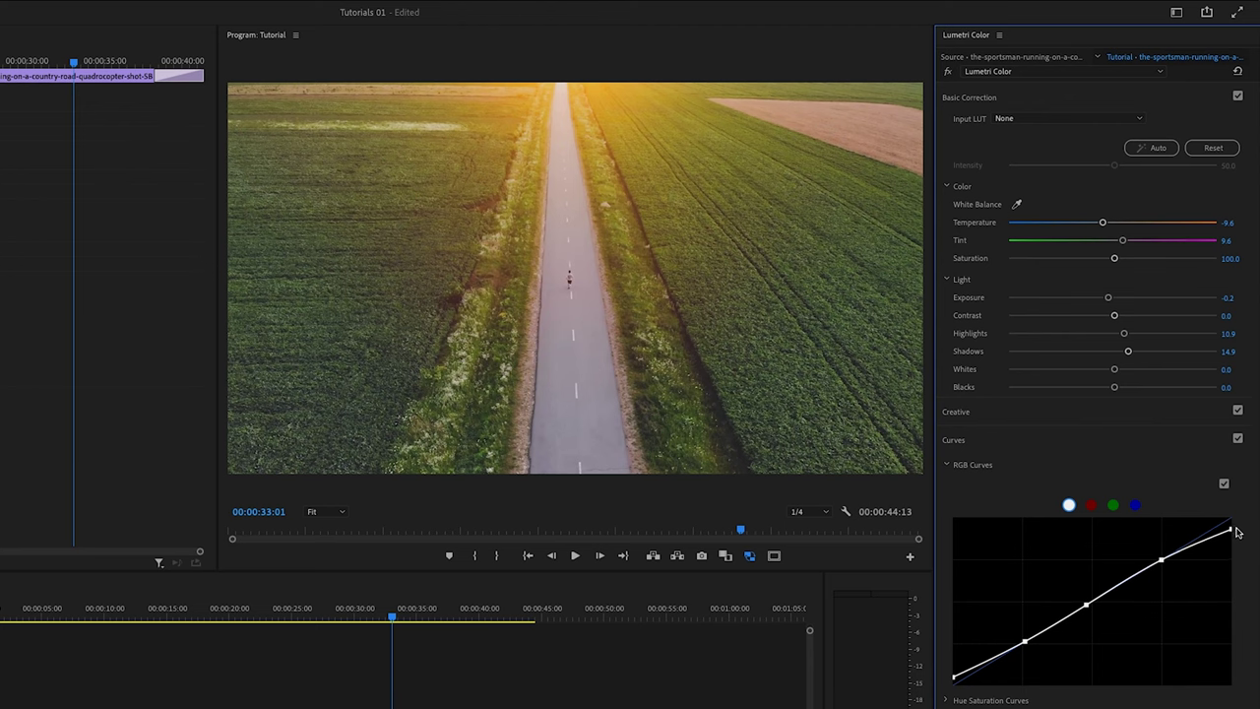
pyautogui.moveTo(1164, 560); pyautogui.dragTo(1159, 558)
pyautogui.moveTo(1026, 644); pyautogui.dragTo(1027, 650)
pyautogui.moveTo(1085, 604); pyautogui.dragTo(1083, 602)
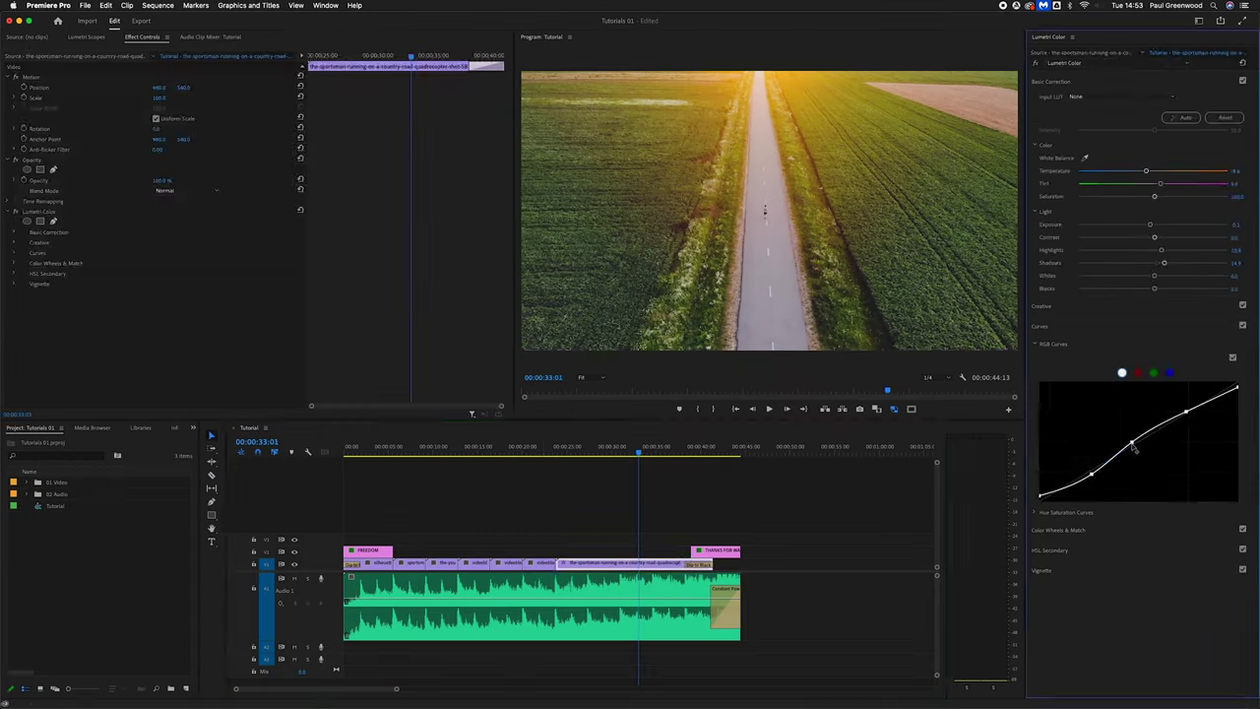
pyautogui.click(265, 703)
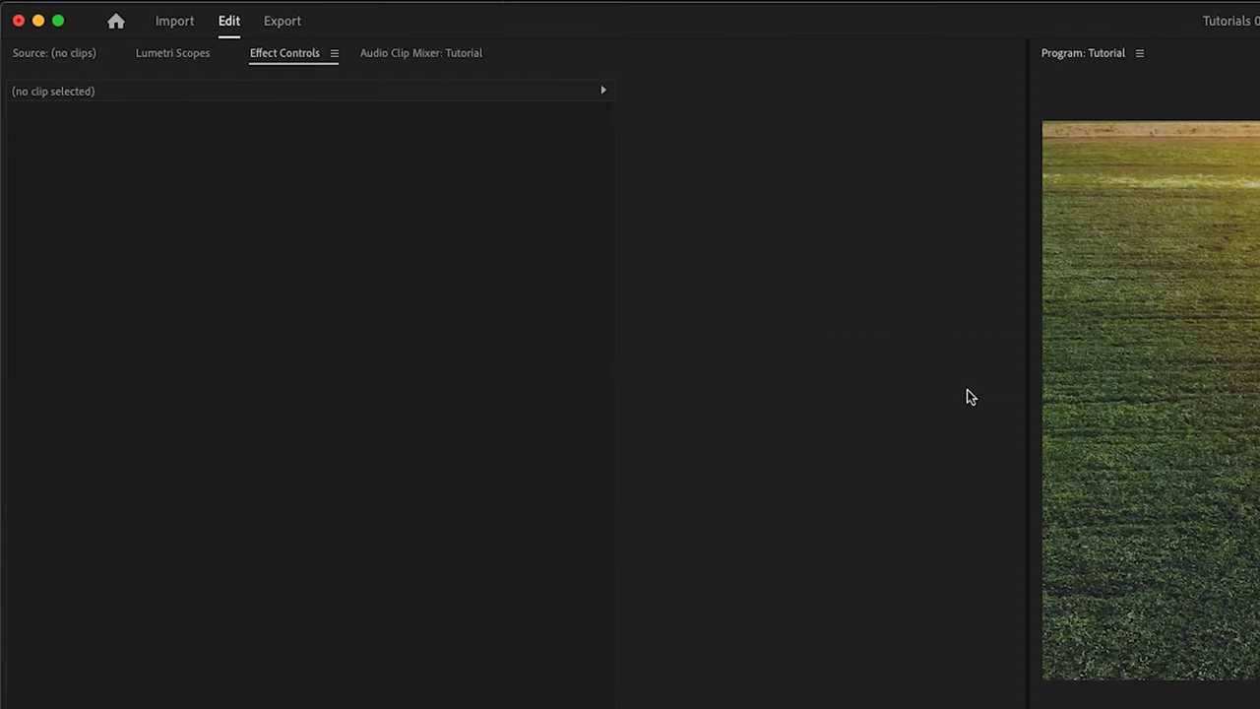
# In the Export settings, set the video settings to Match Source.
pyautogui.click(278, 24)
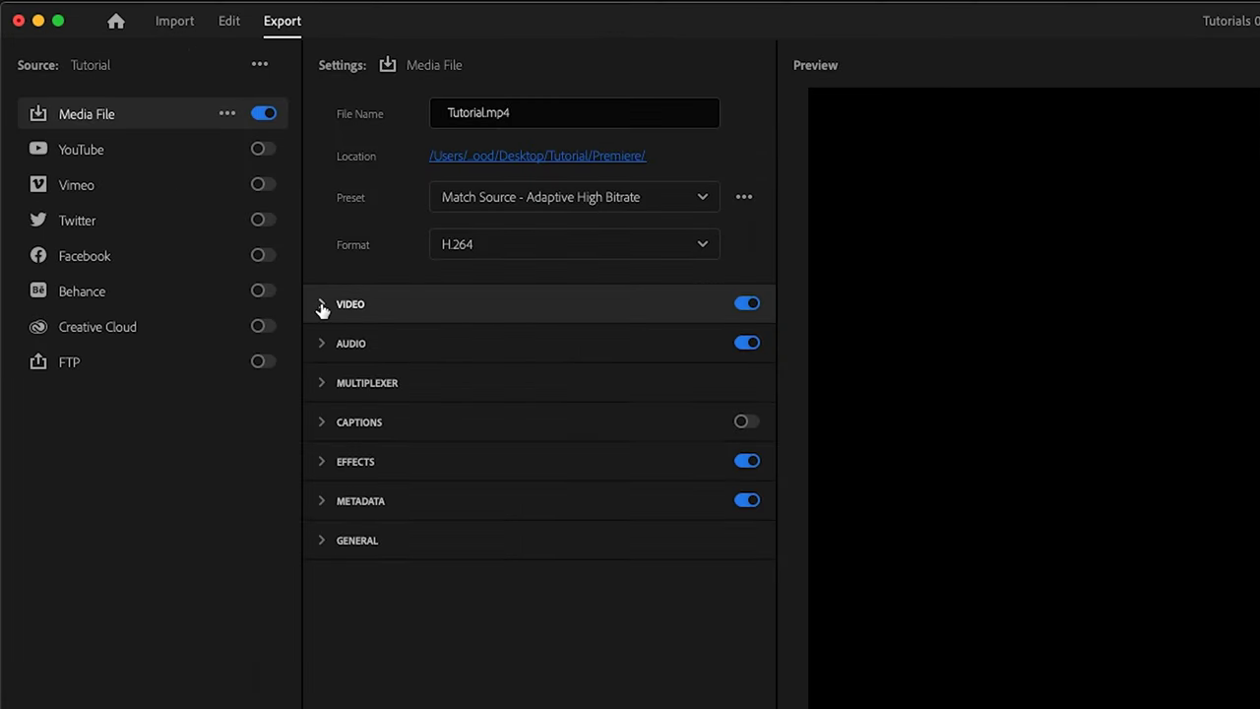
pyautogui.click(161, 162)
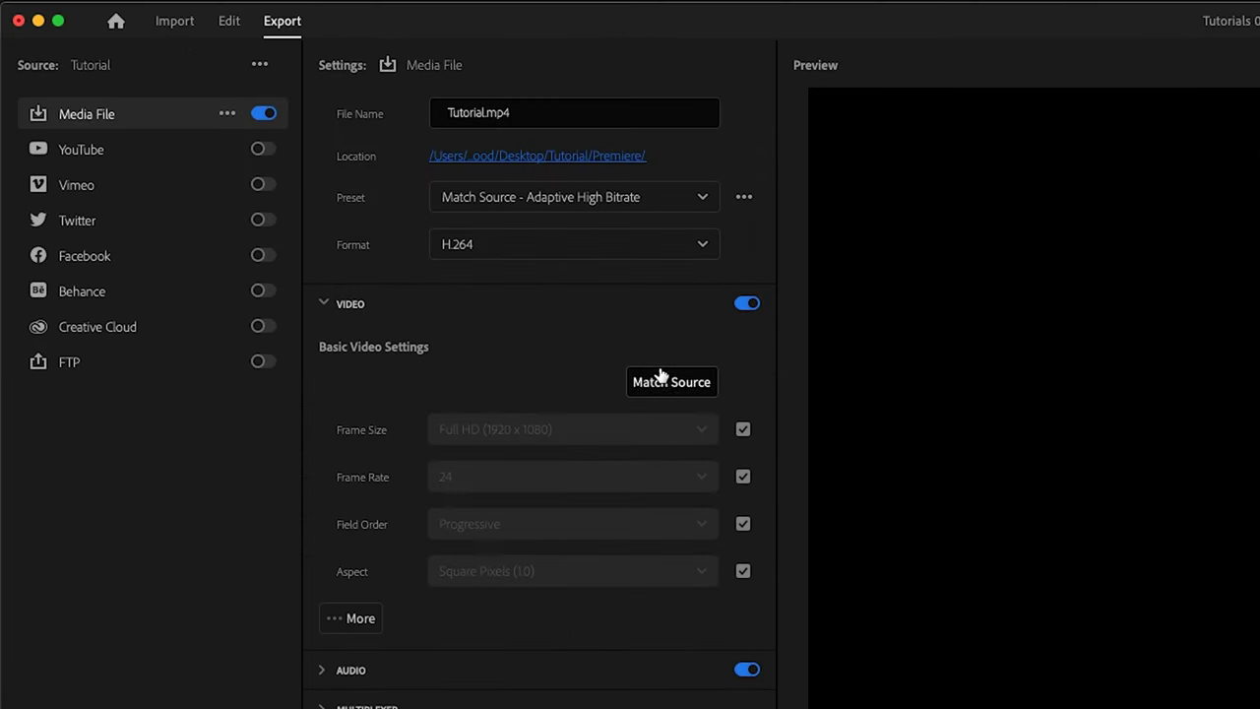
pyautogui.click(669, 385)
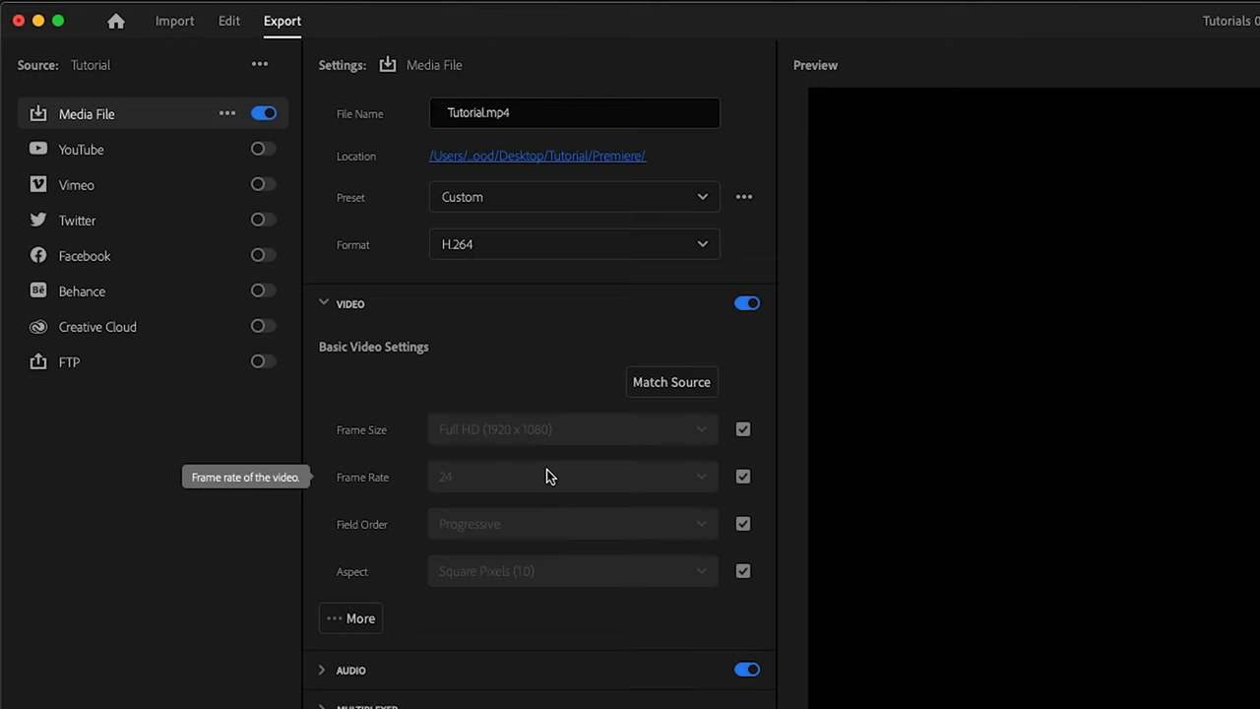
# Review the audio export settings and keep H.264 as the output format.
pyautogui.click(321, 670)
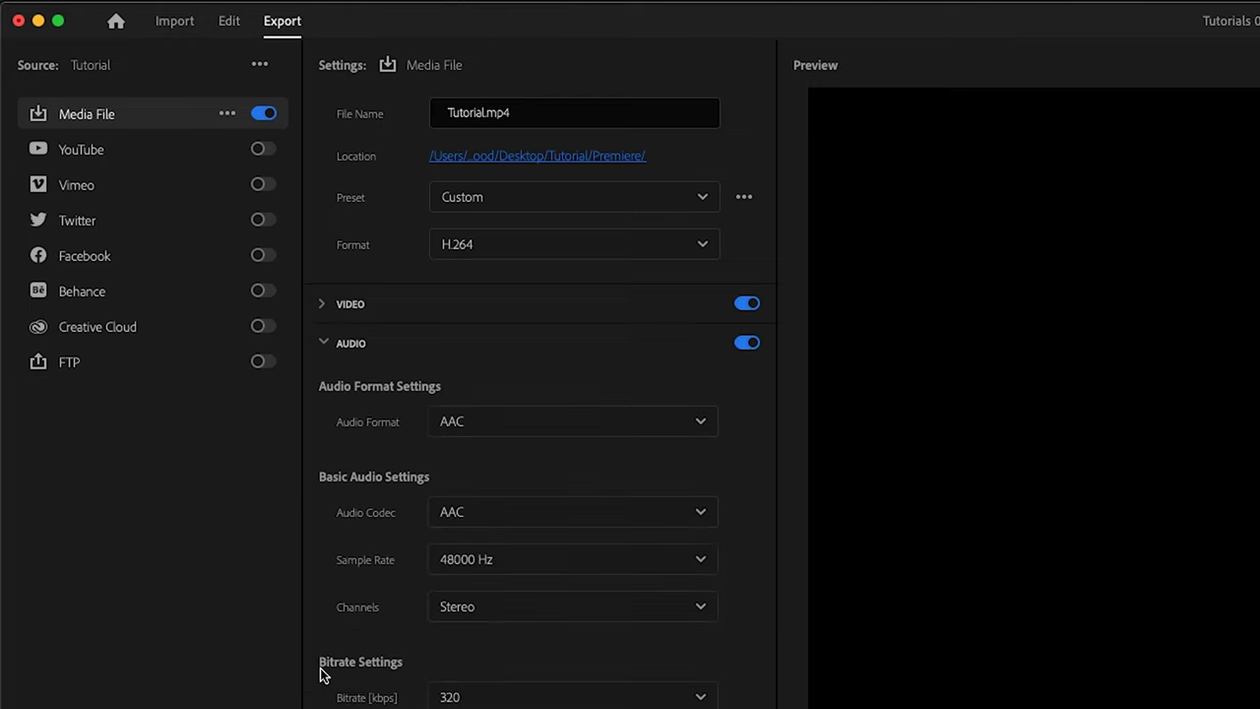
pyautogui.click(324, 343)
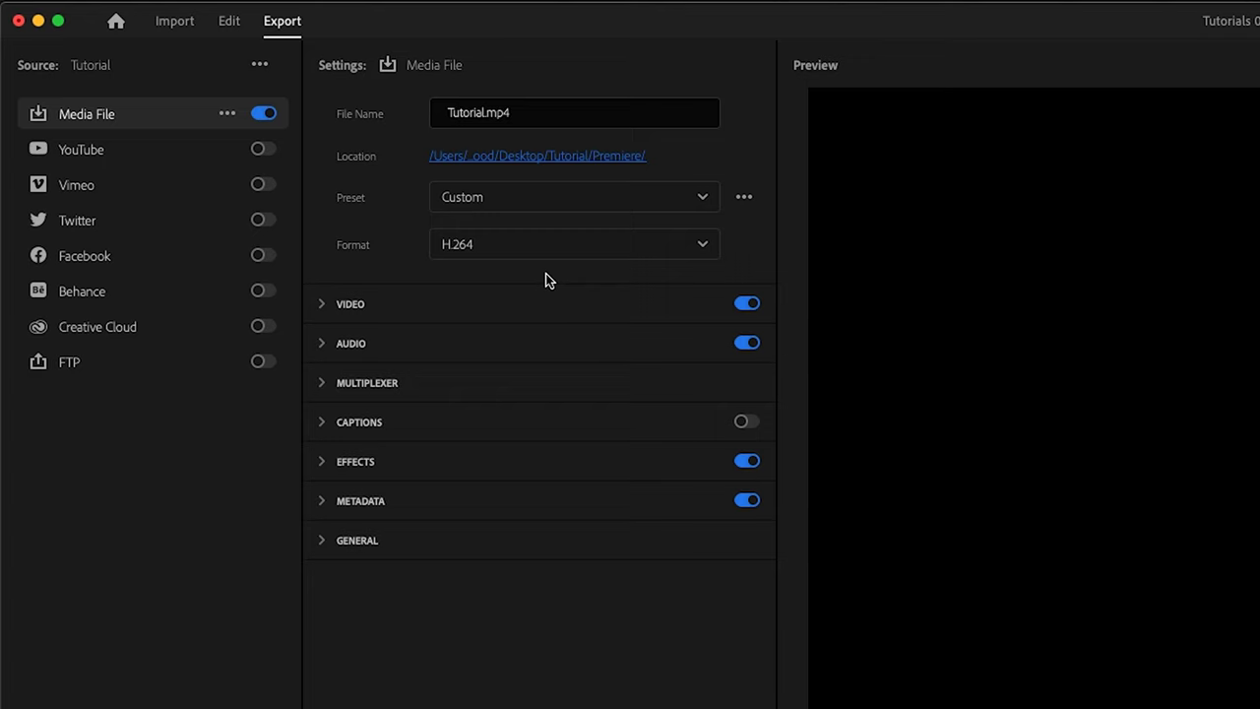
pyautogui.click(650, 253)
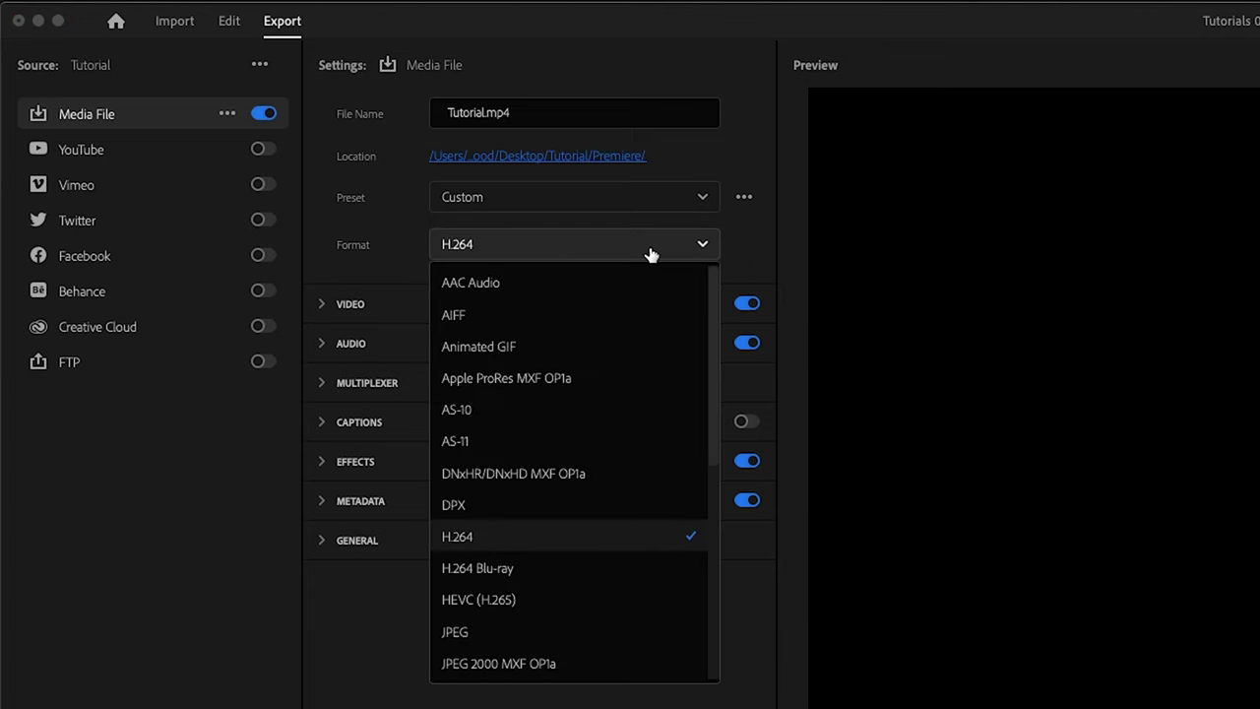
pyautogui.click(650, 253)
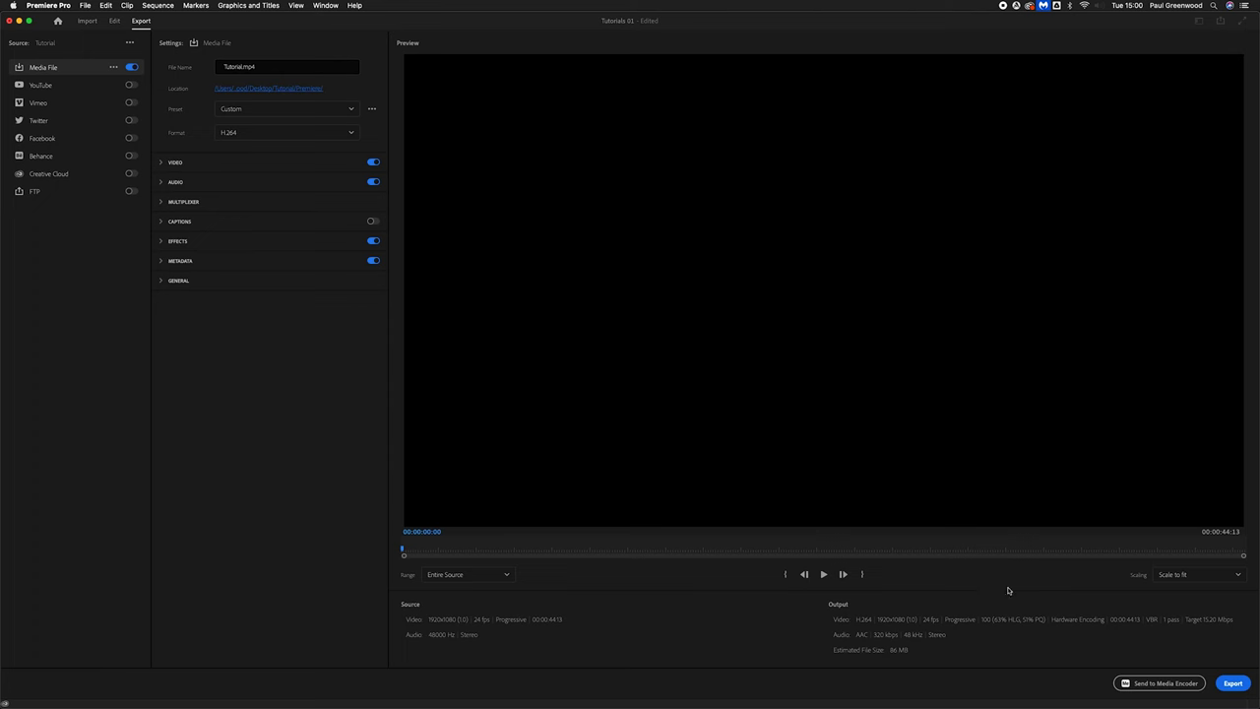
# Export the Tutorial sequence to Tutorial.mp4 as H.264.
pyautogui.click(1233, 683)
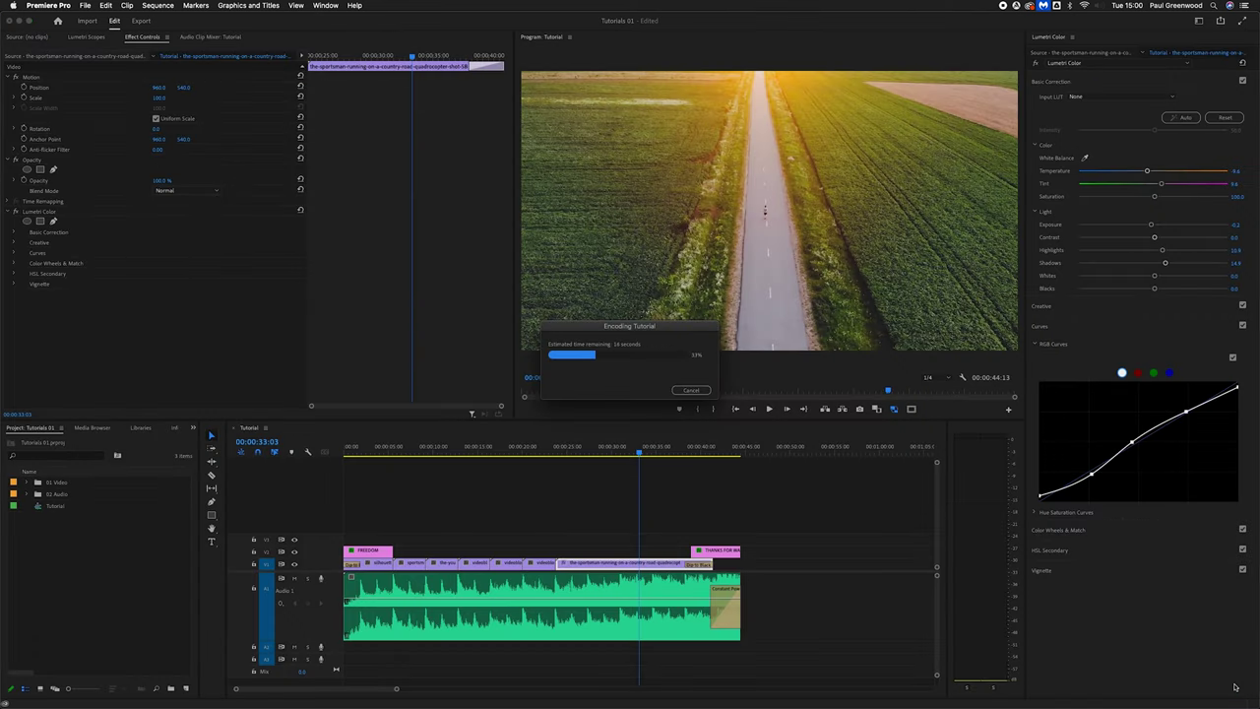